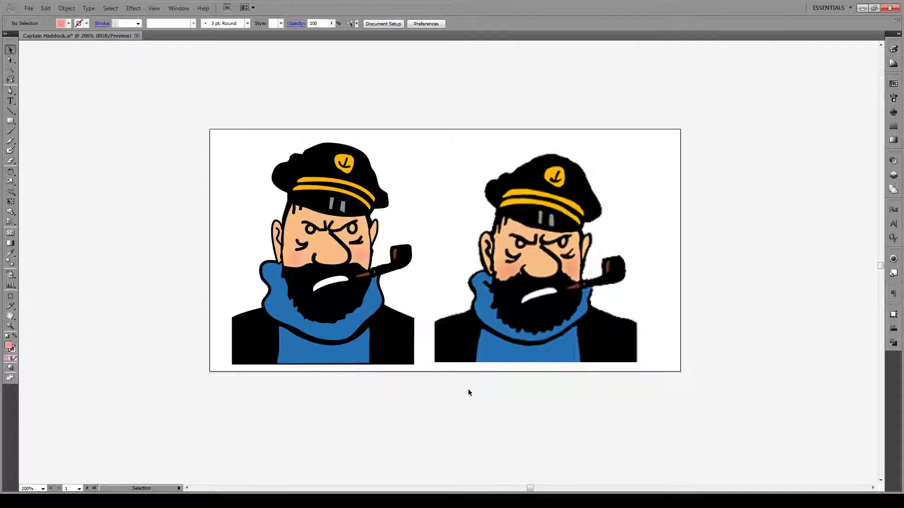
Draw an ellipse 95 pt wide and 150 pt high on the second artboard, below the colour swatches.
scroll(469, 390, down, 10)
scroll(468, 392, down, 8)
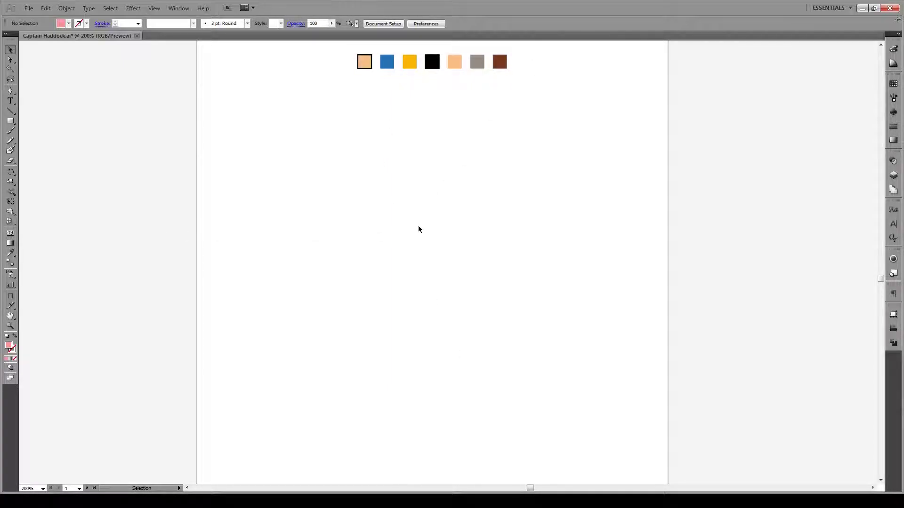
key(l)
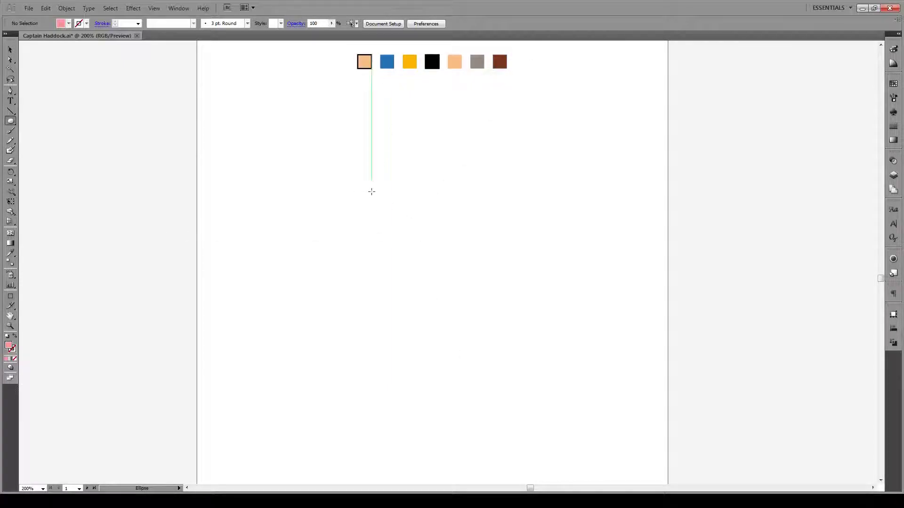
click(392, 194)
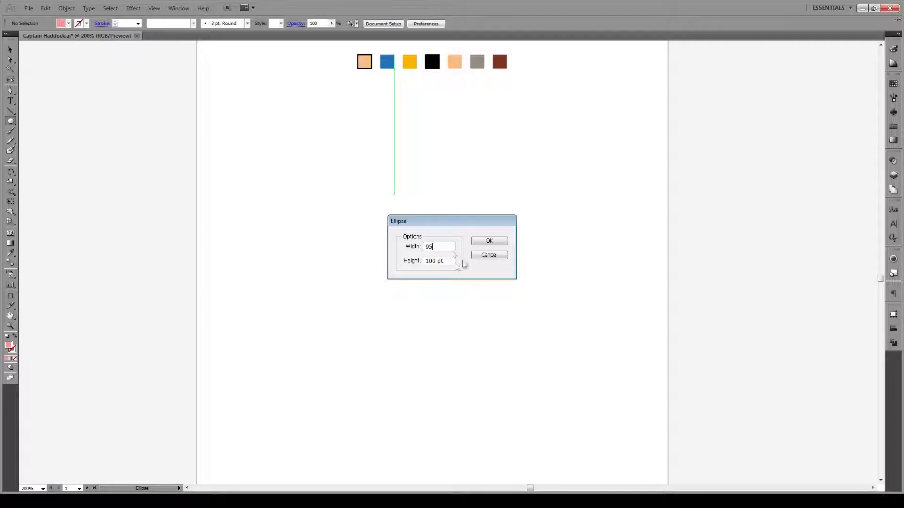
drag(446, 261, 425, 260)
click(490, 241)
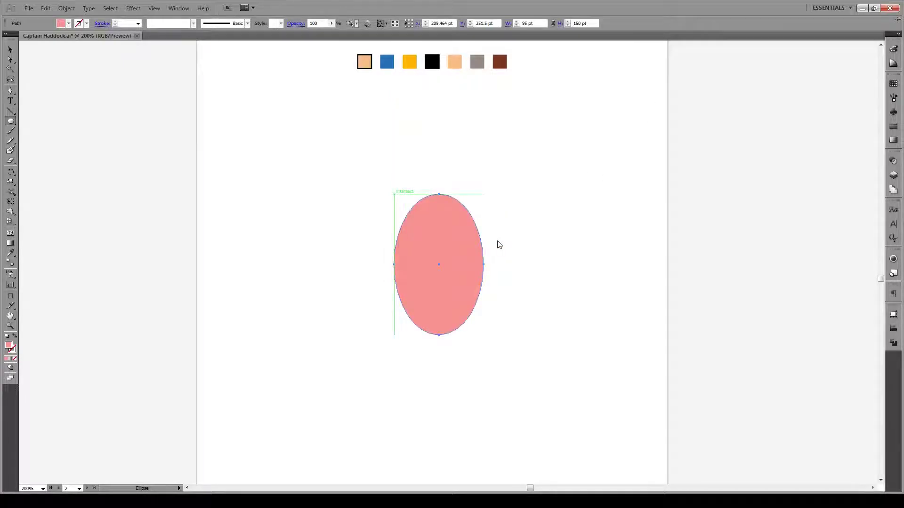
Apply the outlined skin-tone swatch's fill and black stroke to the ellipse using the Eyedropper, then deselect it.
key(i)
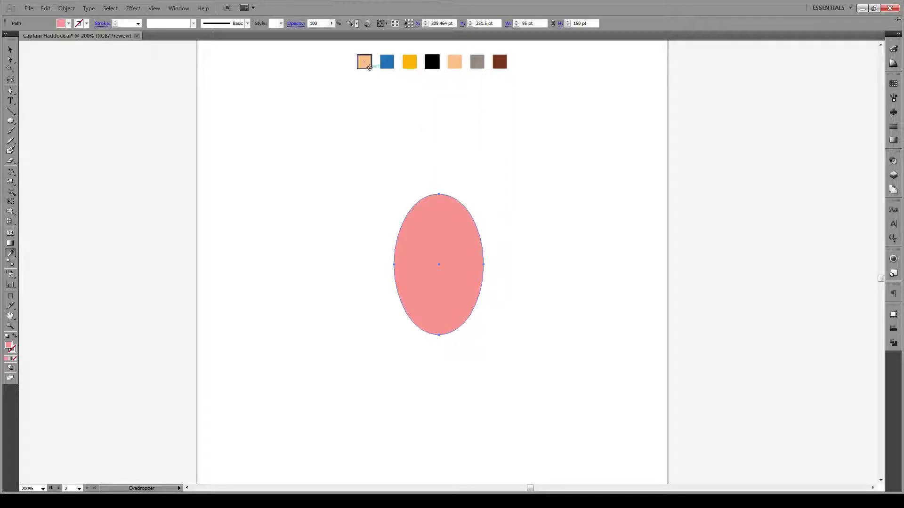
click(366, 62)
key(v)
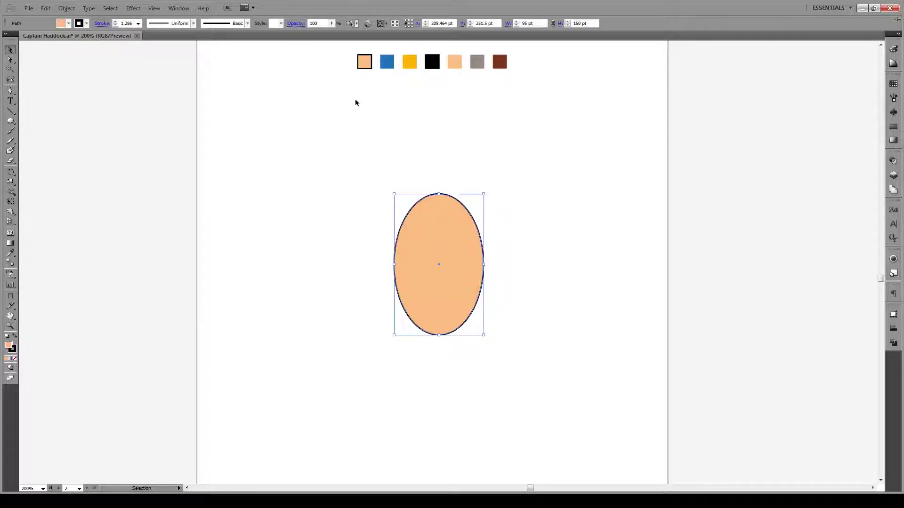
click(355, 101)
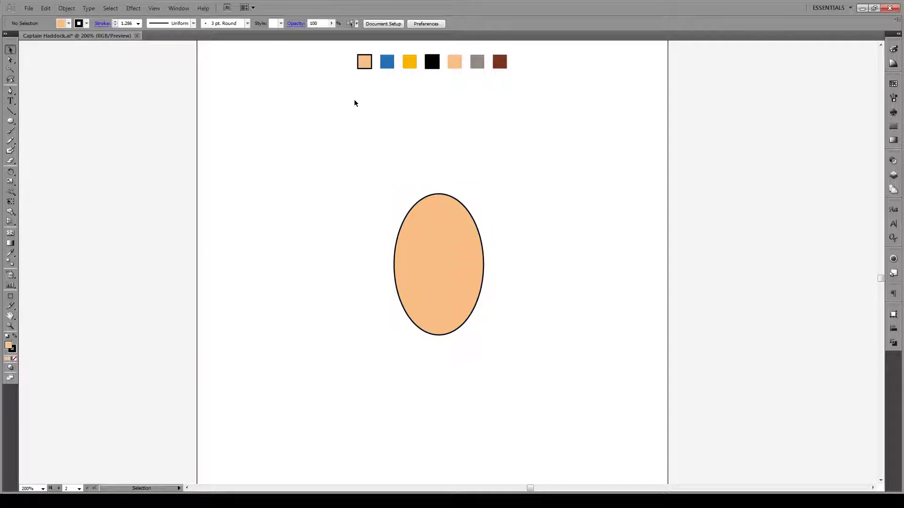
Draw a horizontal line with no fill, about 154 pt long, across the ellipse's middle.
key(slash)
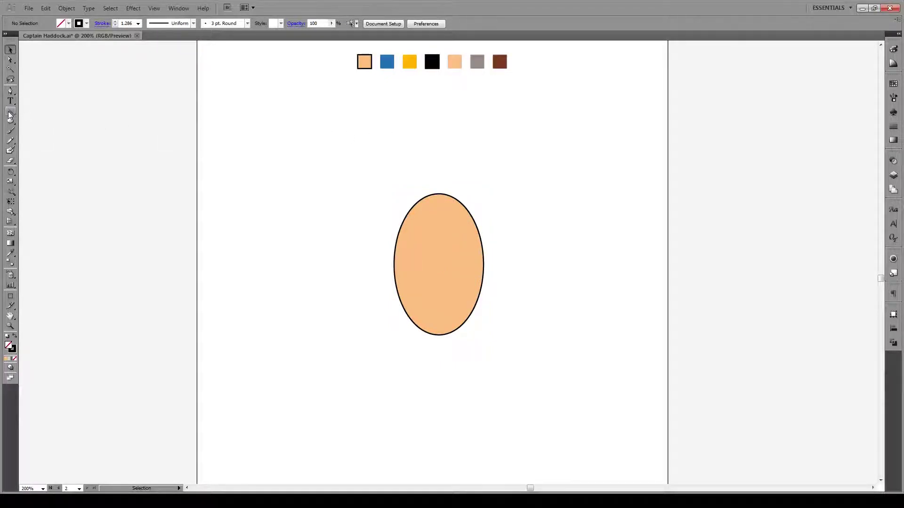
click(9, 114)
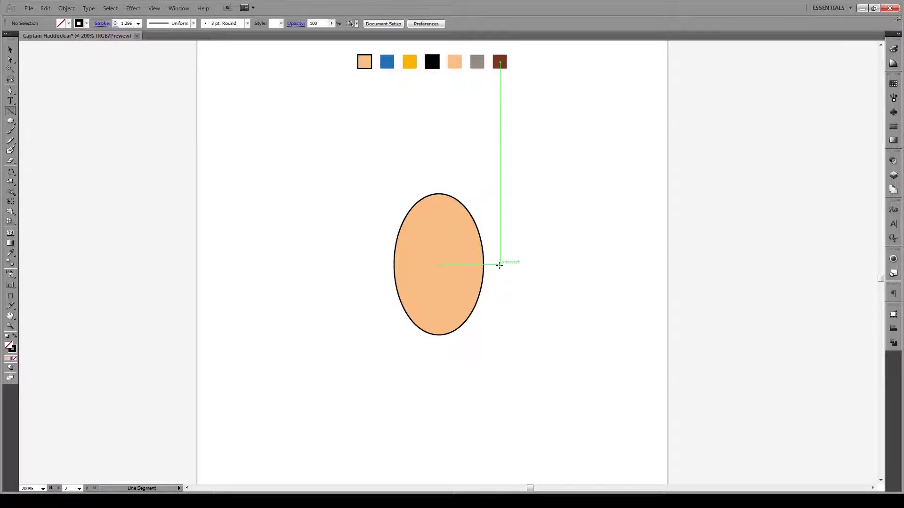
drag(499, 265, 354, 264)
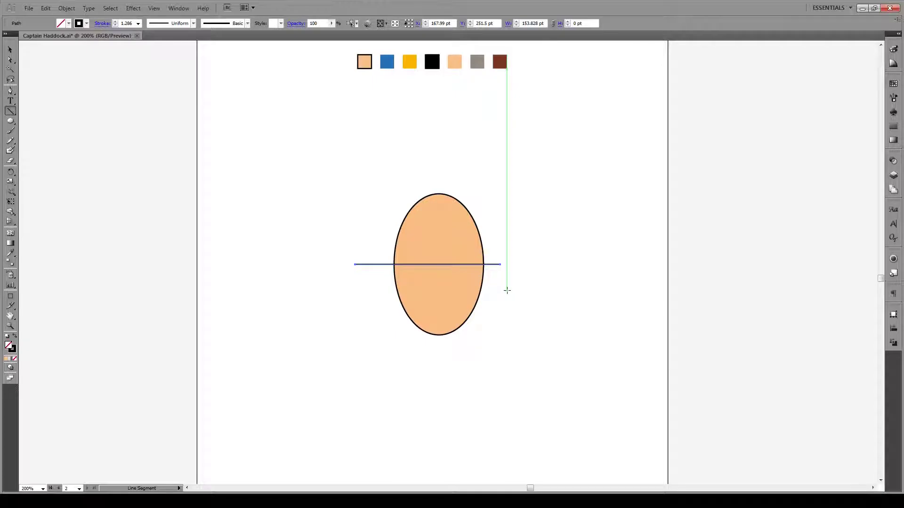
Duplicate the line onto the ellipse's bottom edge and horizontally centre both lines and the ellipse on each other.
key(v)
drag(493, 268, 494, 337)
drag(516, 214, 425, 360)
click(410, 25)
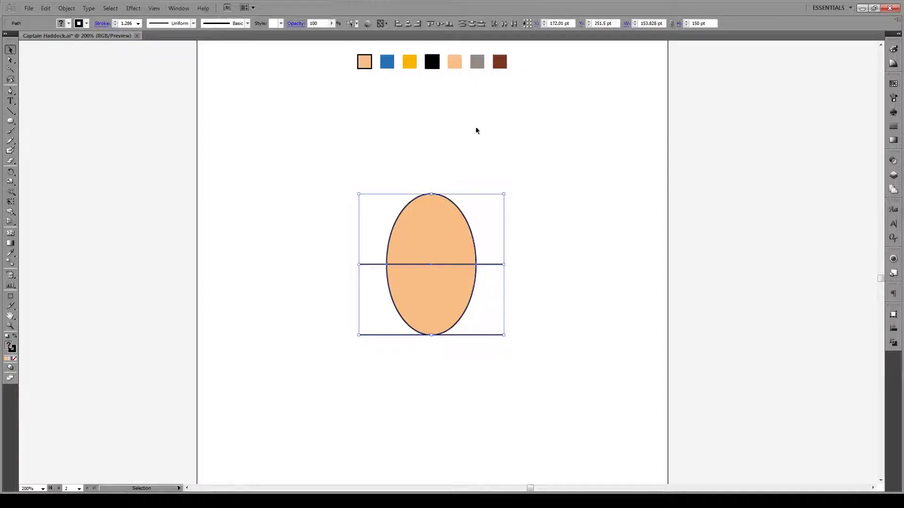
Duplicate the middle line onto the ellipse's top edge.
click(494, 256)
click(487, 264)
drag(487, 267, 492, 193)
Duplicate the middle line into the upper half and distribute it evenly between the top and middle lines.
click(491, 267)
drag(490, 267, 493, 232)
drag(526, 177, 488, 288)
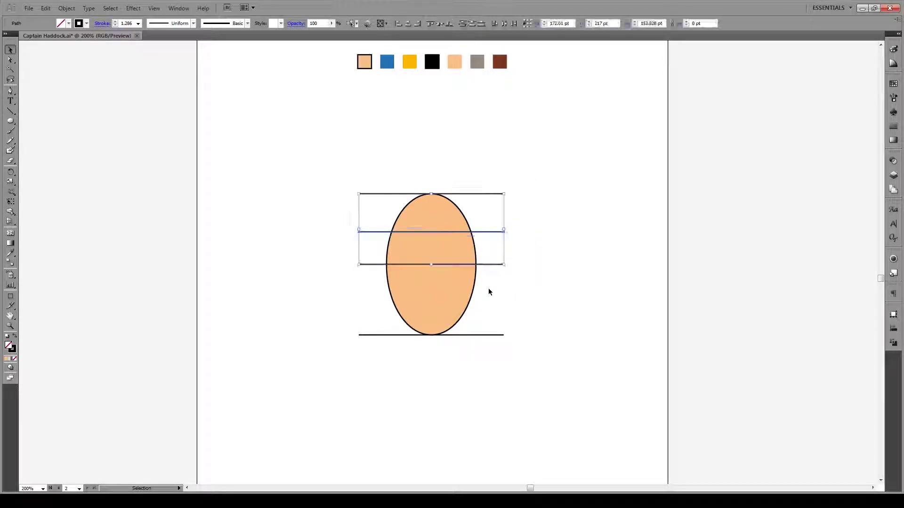
click(472, 24)
click(557, 210)
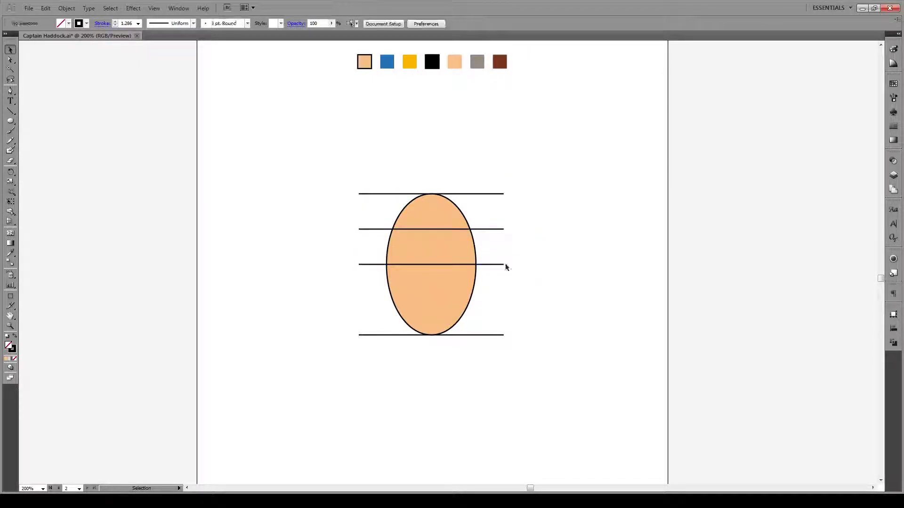
Add another copy of the middle line just above it, distributed evenly between the middle and upper-quarter lines.
click(490, 265)
drag(489, 266, 490, 249)
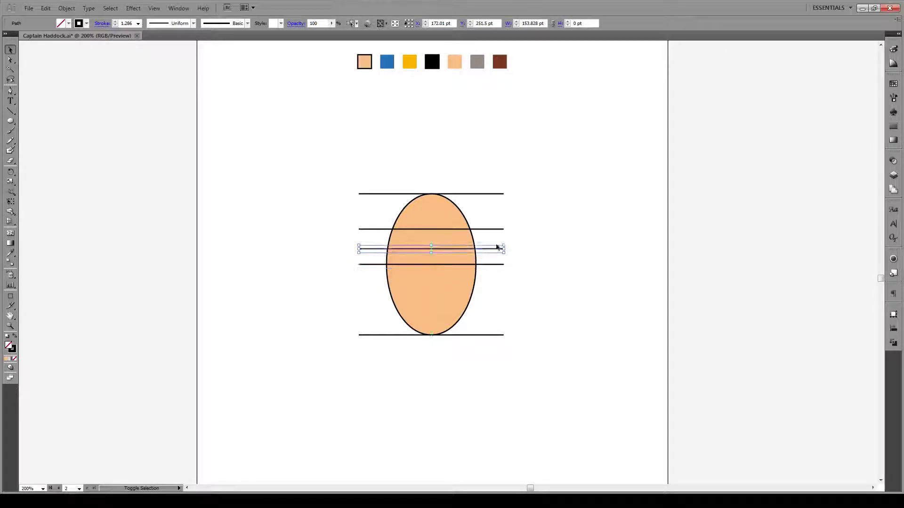
drag(519, 214, 487, 282)
click(473, 24)
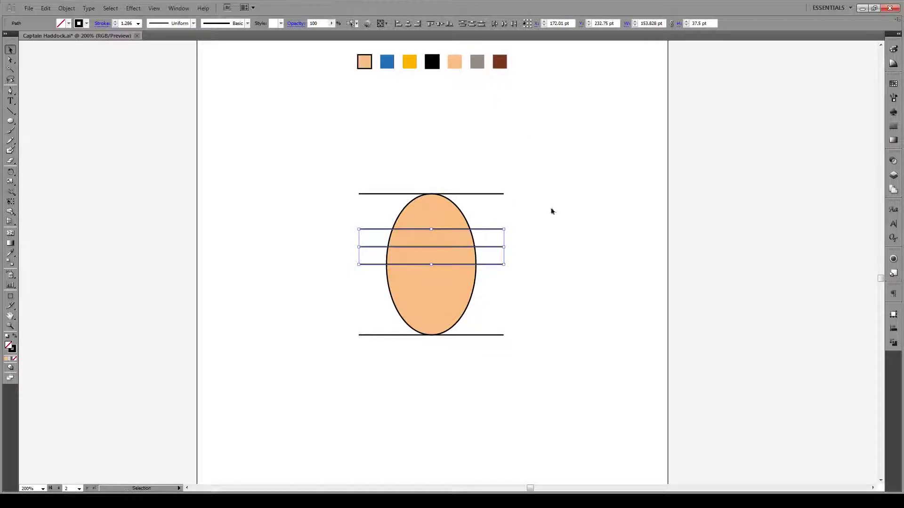
click(551, 210)
Duplicate the middle line into the lower half and distribute it evenly between the middle and bottom lines.
click(492, 265)
drag(489, 266, 492, 303)
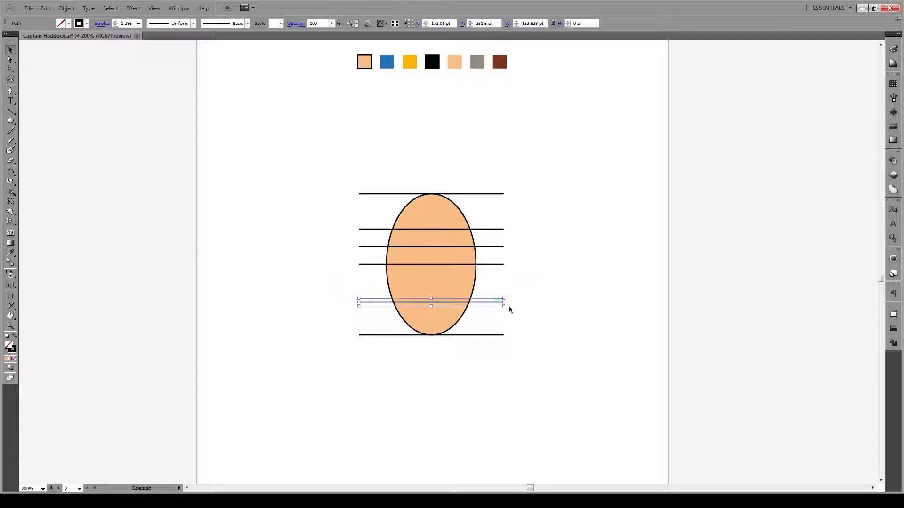
drag(526, 259, 485, 351)
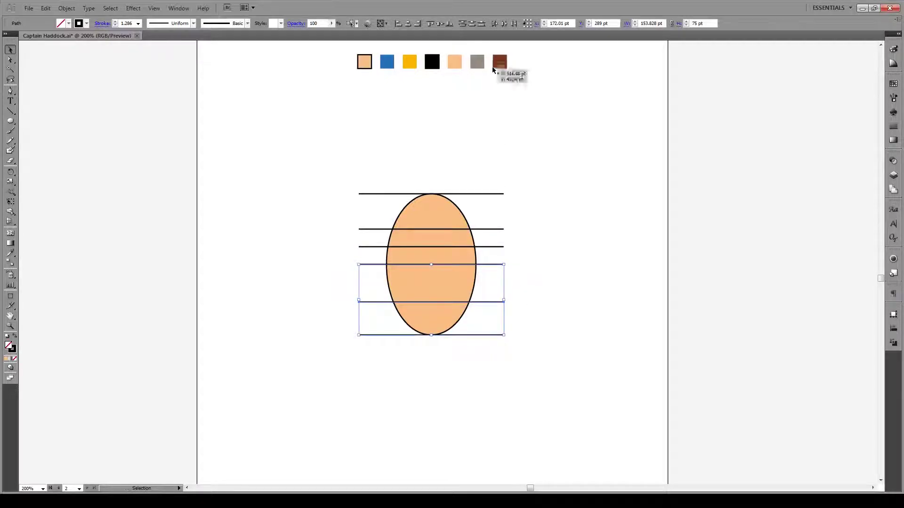
click(472, 24)
click(539, 258)
Duplicate the lower-quarter line and distribute the copy evenly between the middle and lower-quarter lines.
click(491, 299)
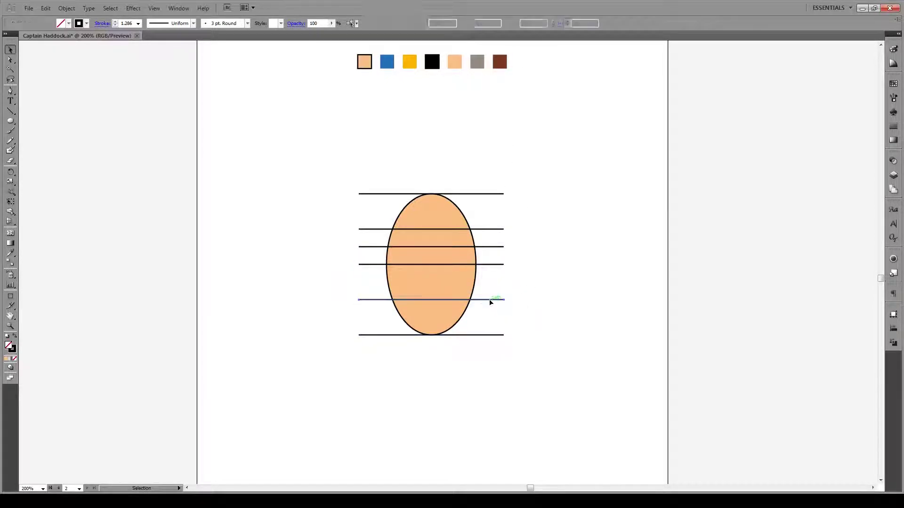
mouse_move(490, 299)
mouse_down()
mouse_move(508, 283)
mouse_move(487, 308)
mouse_up()
click(471, 24)
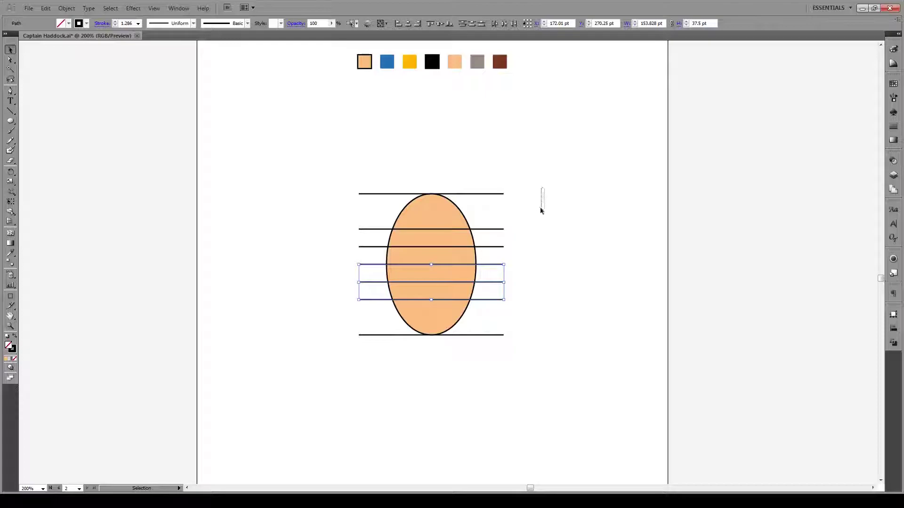
Change the stroke colour of all the horizontal guide lines to pure red (R 255, G 0, B 0).
drag(542, 187, 488, 357)
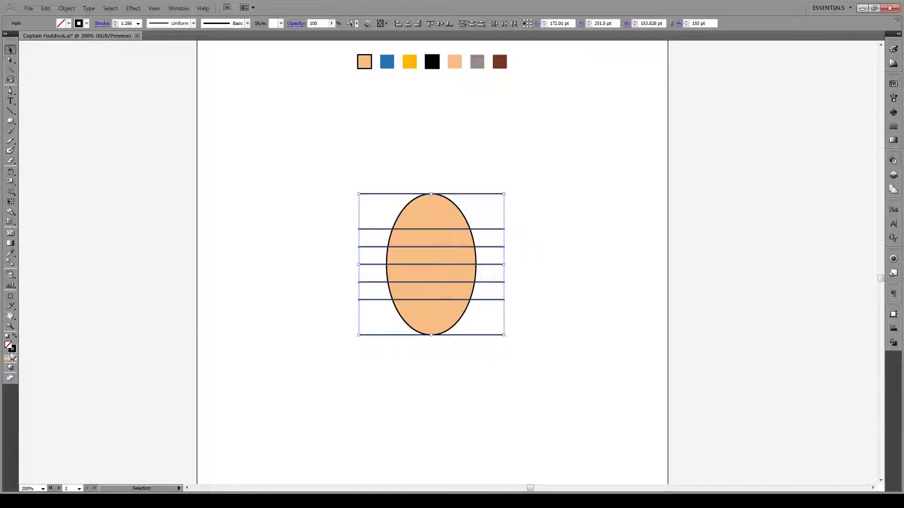
double_click(12, 349)
click(463, 203)
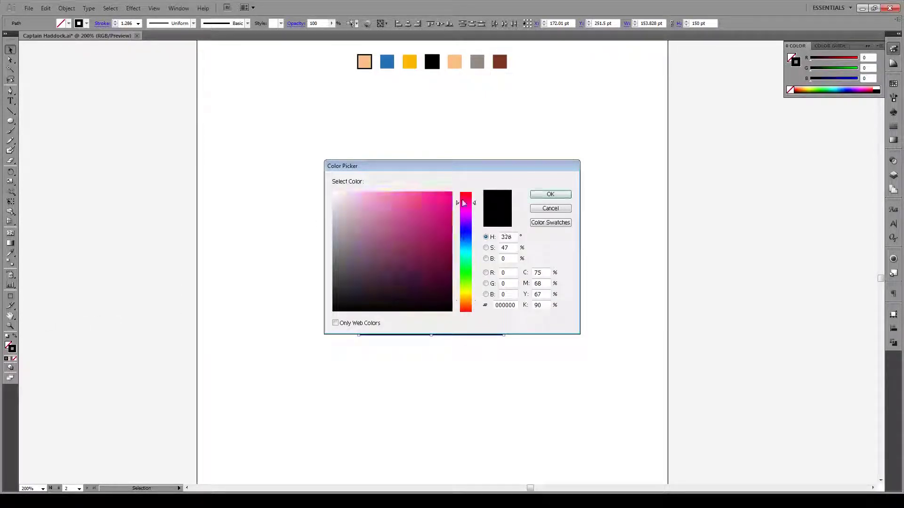
drag(463, 202, 466, 186)
click(451, 193)
click(550, 194)
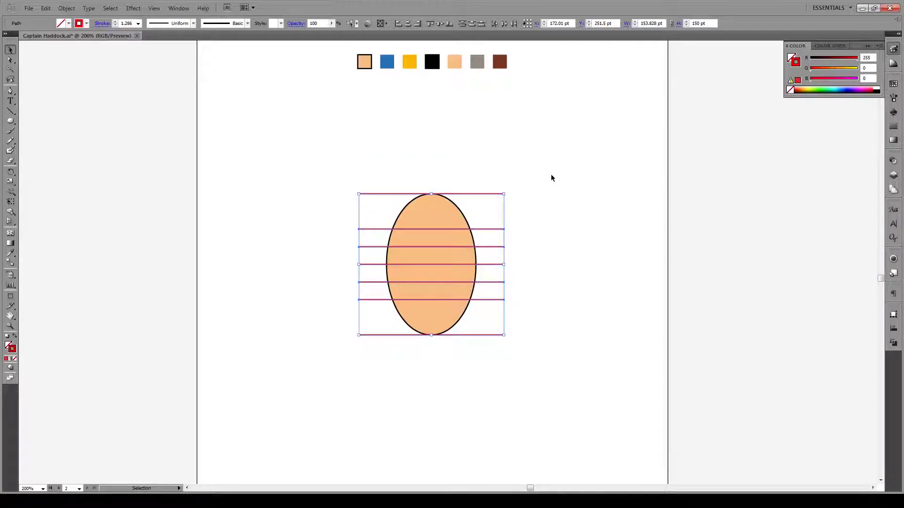
click(552, 178)
Place a copy of the colour swatch row just above the ellipse and delete the original row.
drag(526, 55, 337, 103)
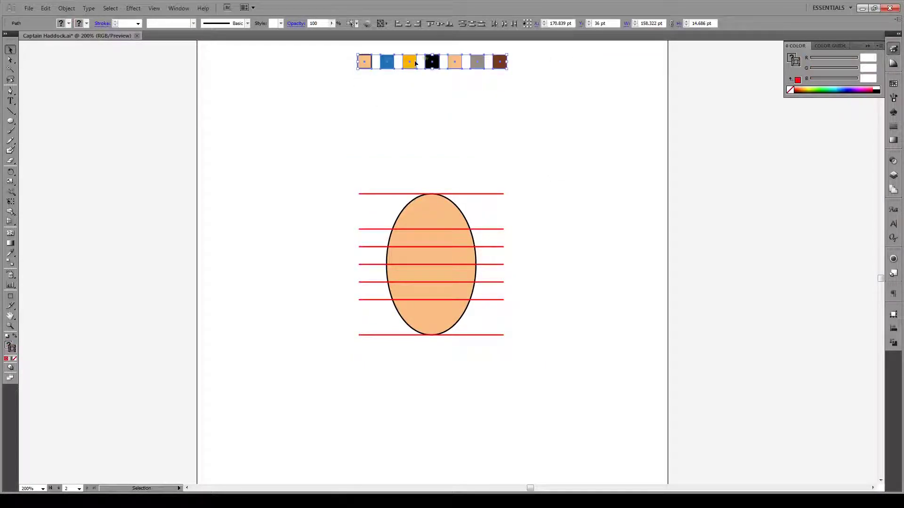
drag(406, 63, 406, 143)
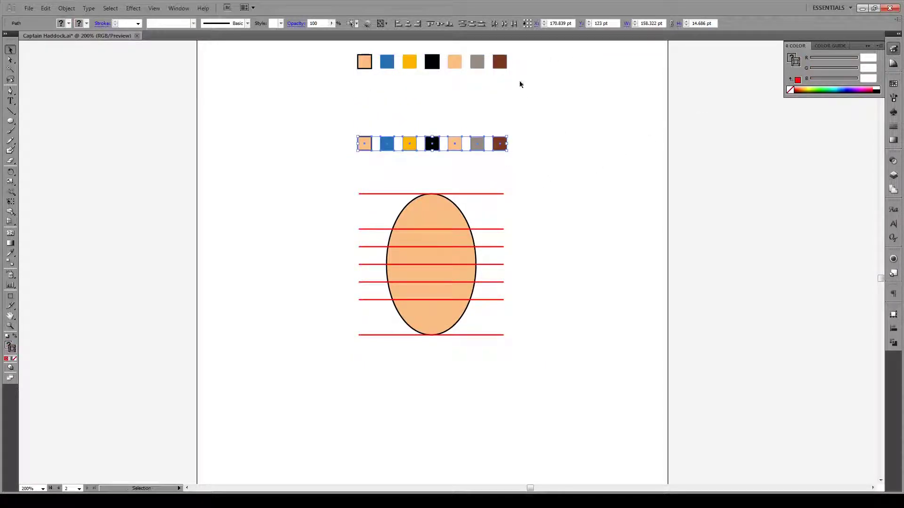
drag(538, 51, 343, 83)
key(Delete)
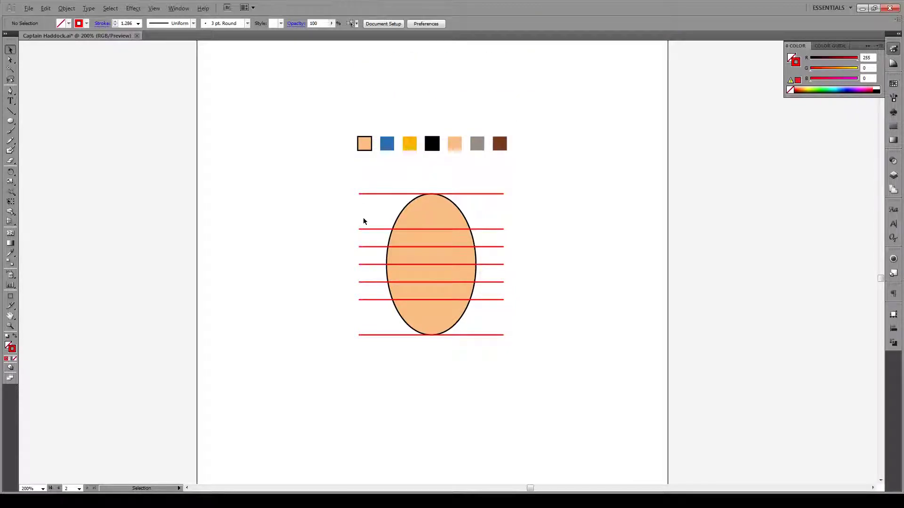
Draw a vertical red guide line about 166 pt long through the ellipse's centre, extending slightly past its bottom and top.
scroll(365, 222, up, 2)
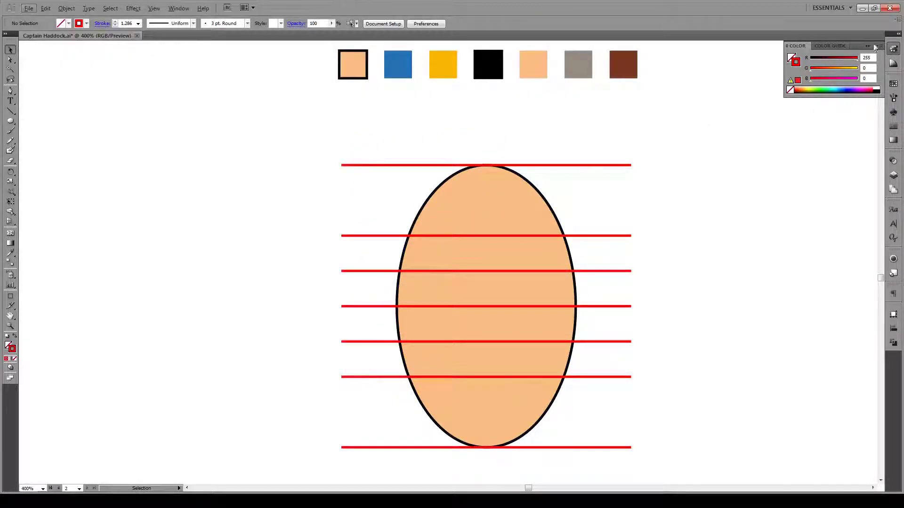
click(867, 45)
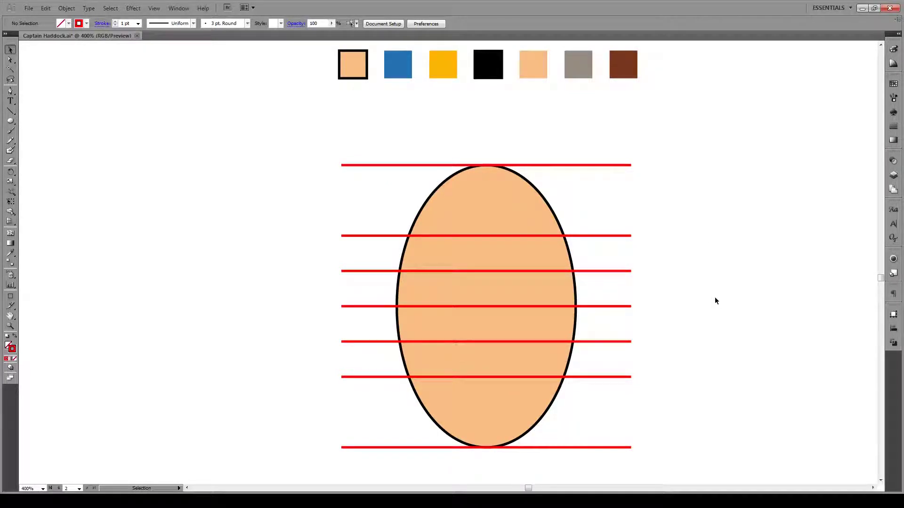
click(613, 448)
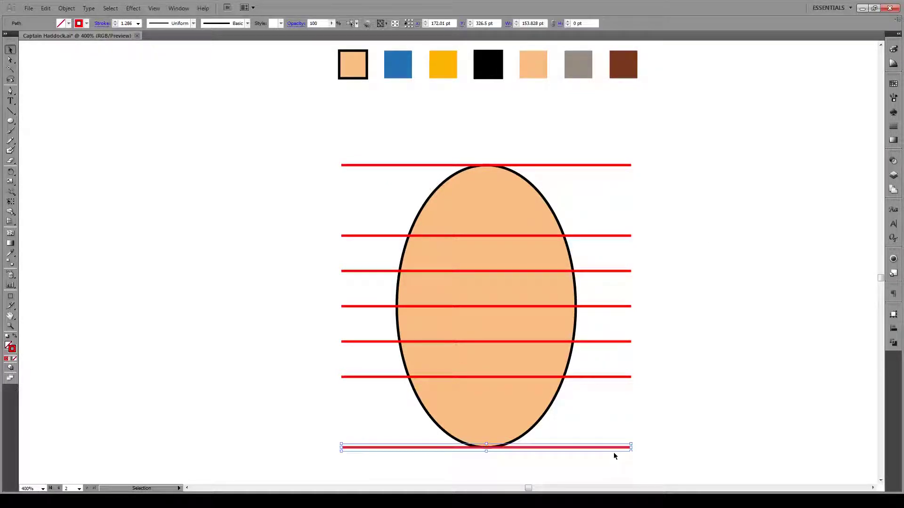
key(backslash)
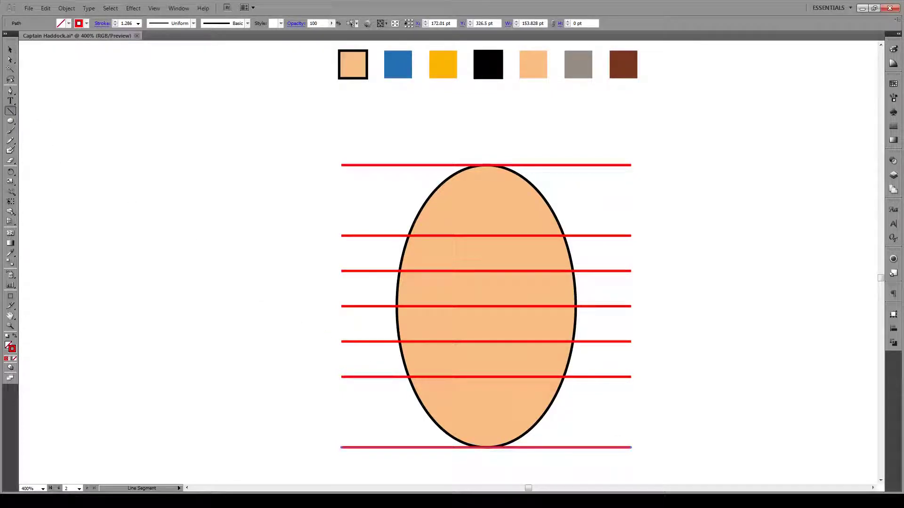
drag(486, 451, 488, 140)
key(v)
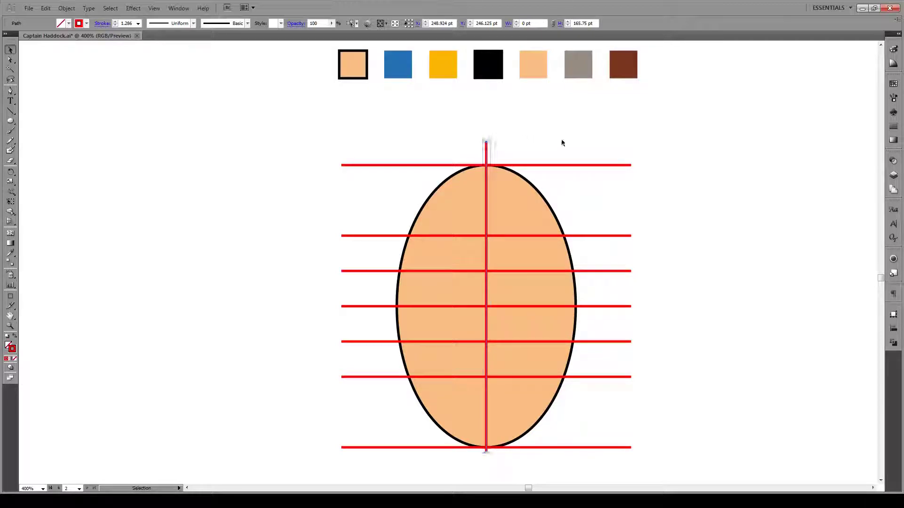
click(578, 146)
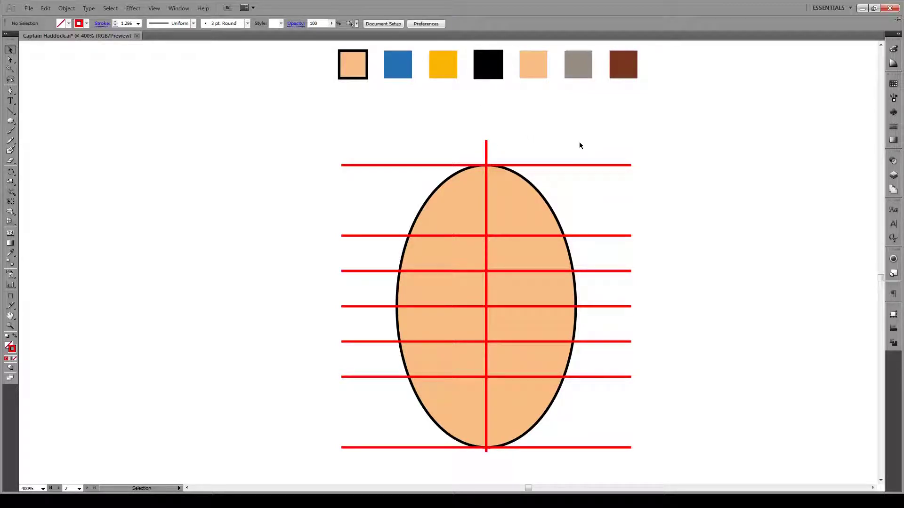
Sketch a jagged beard outline around the ellipse's lower part with the Pencil tool, using the black swatch's 1 pt black stroke.
click(491, 78)
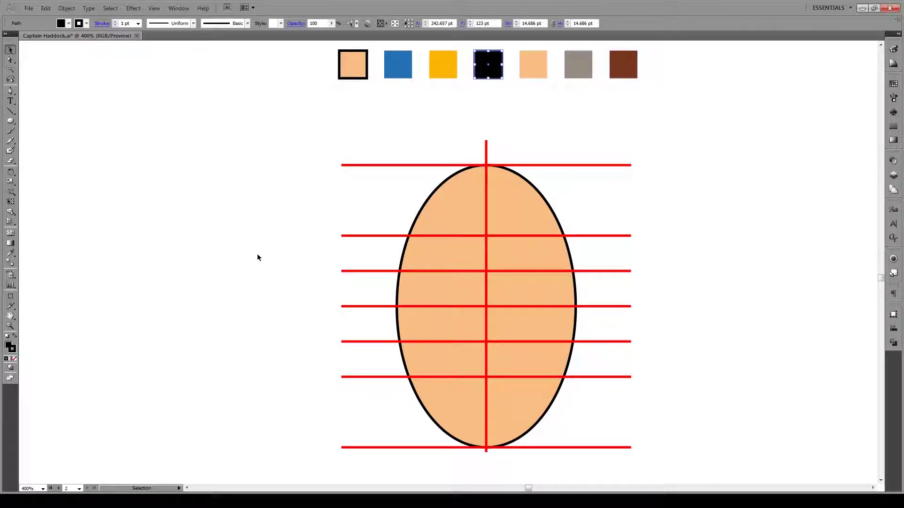
click(10, 141)
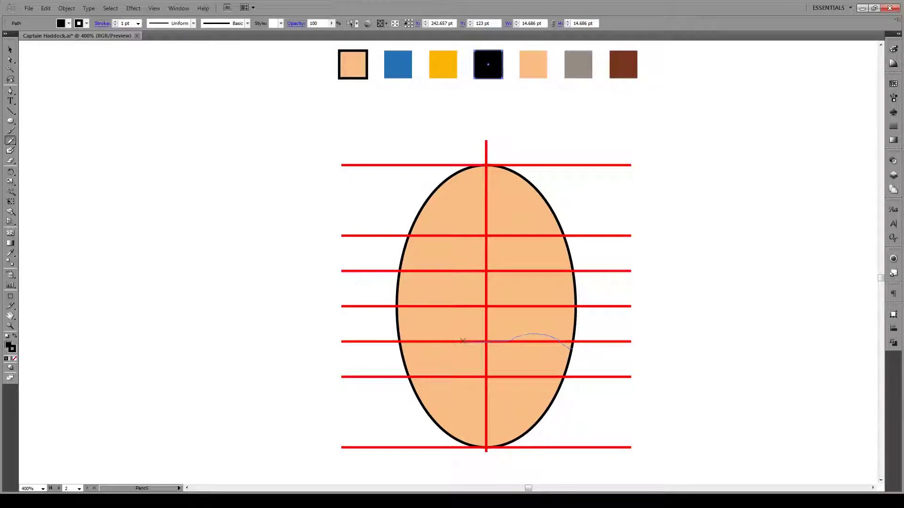
mouse_move(448, 338)
mouse_down()
mouse_move(395, 342)
mouse_move(416, 411)
mouse_up()
mouse_move(478, 458)
mouse_down()
mouse_move(523, 447)
mouse_move(553, 418)
mouse_up()
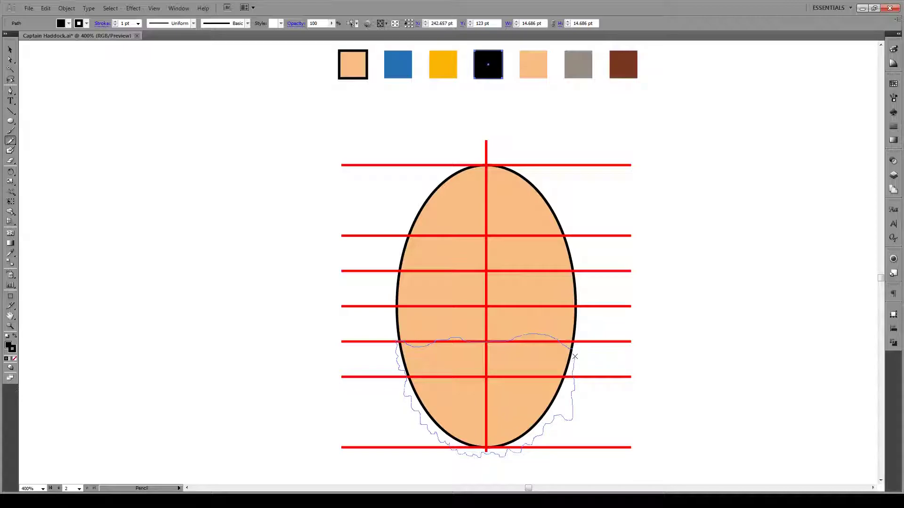
drag(575, 356, 575, 356)
key(v)
click(589, 361)
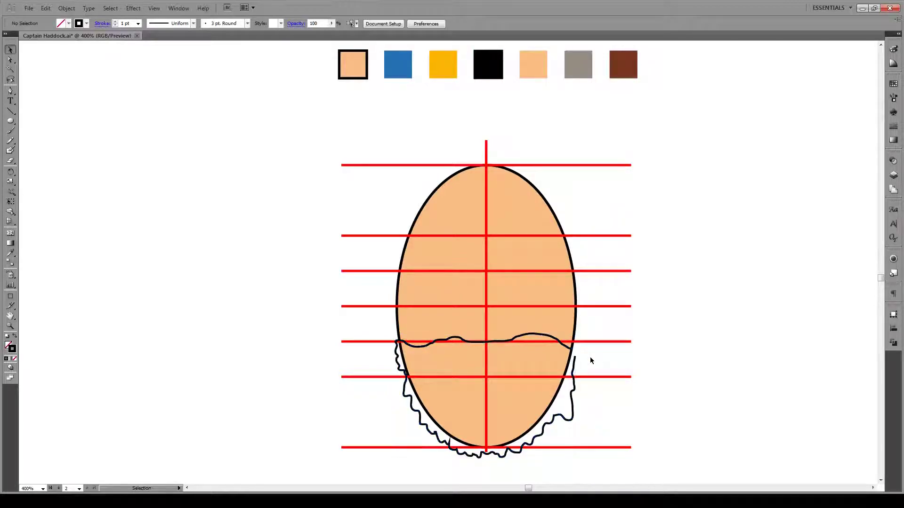
Join the open ends of the beard outline and swap its stroke and fill so the beard is solid black.
scroll(580, 352, up, 1)
click(572, 362)
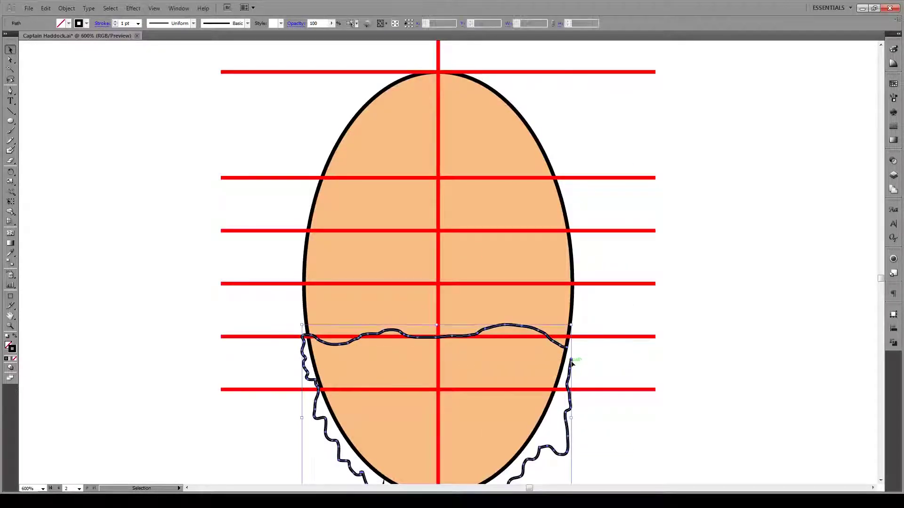
click(67, 8)
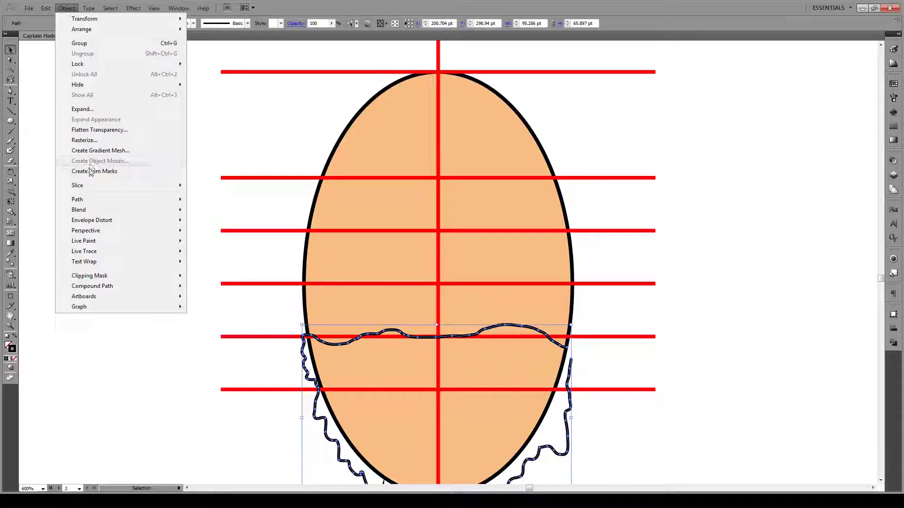
mouse_move(101, 200)
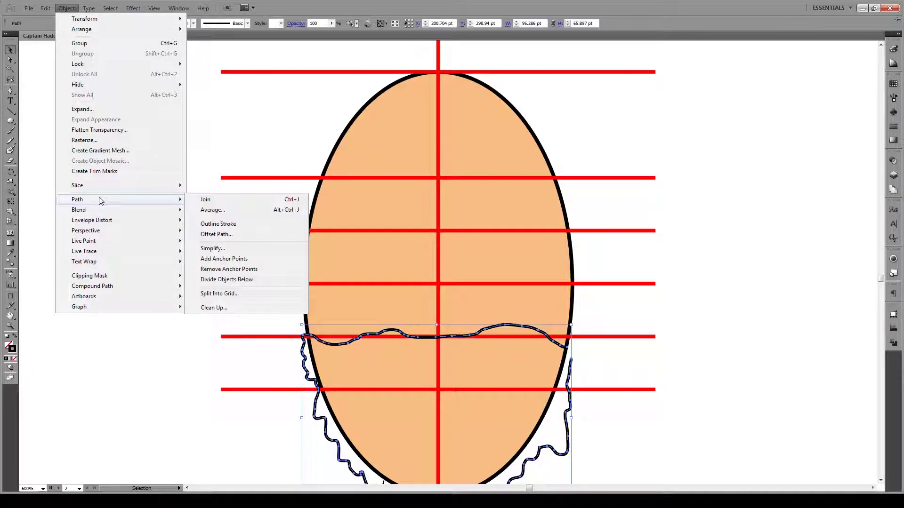
click(202, 202)
scroll(513, 295, down, 1)
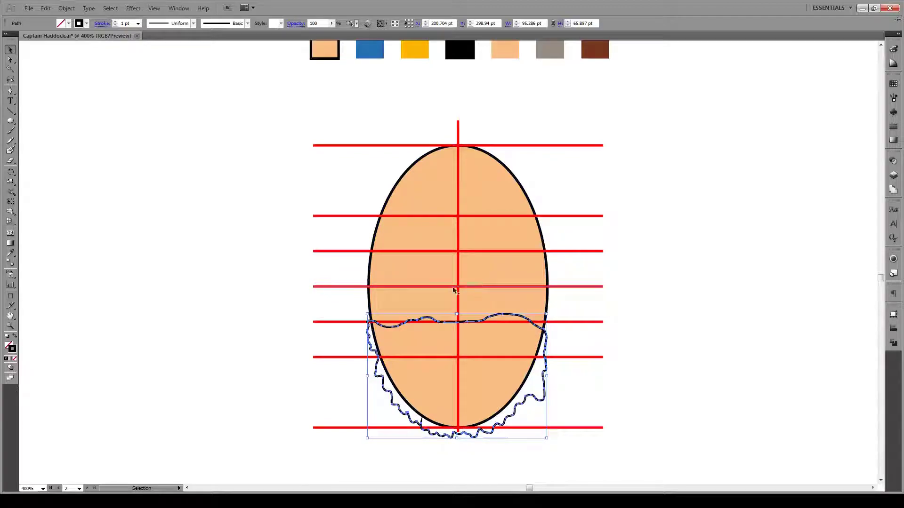
click(14, 337)
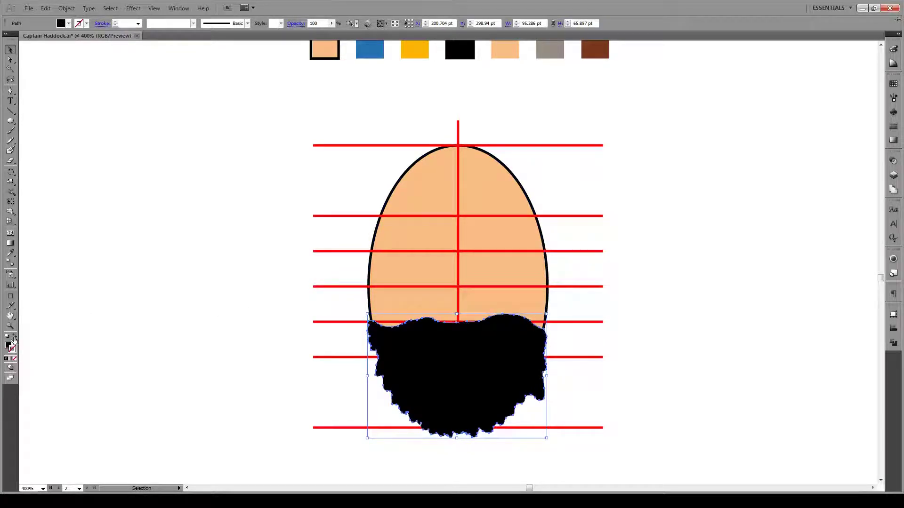
click(209, 340)
Delete the protruding anchor points on the beard's right edge with the Delete Anchor Point tool to remove the spike.
click(494, 372)
drag(10, 91, 35, 113)
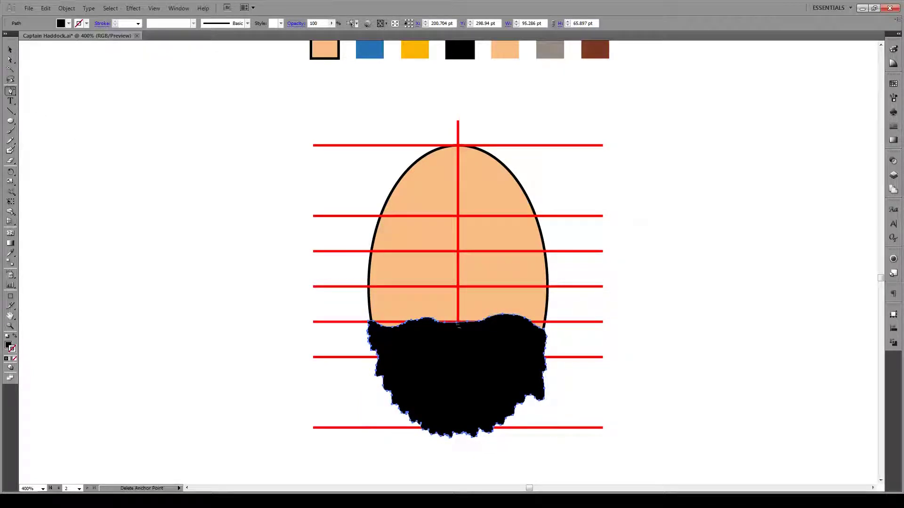
click(544, 399)
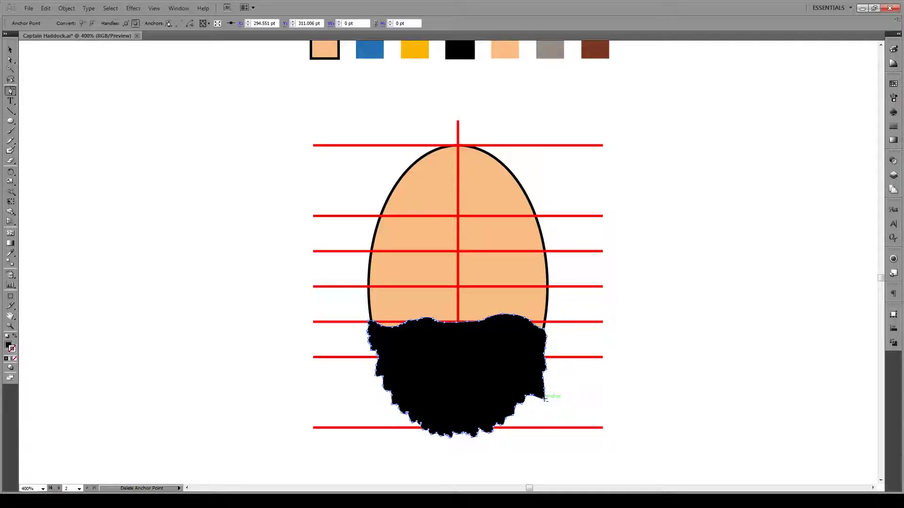
click(544, 390)
click(544, 381)
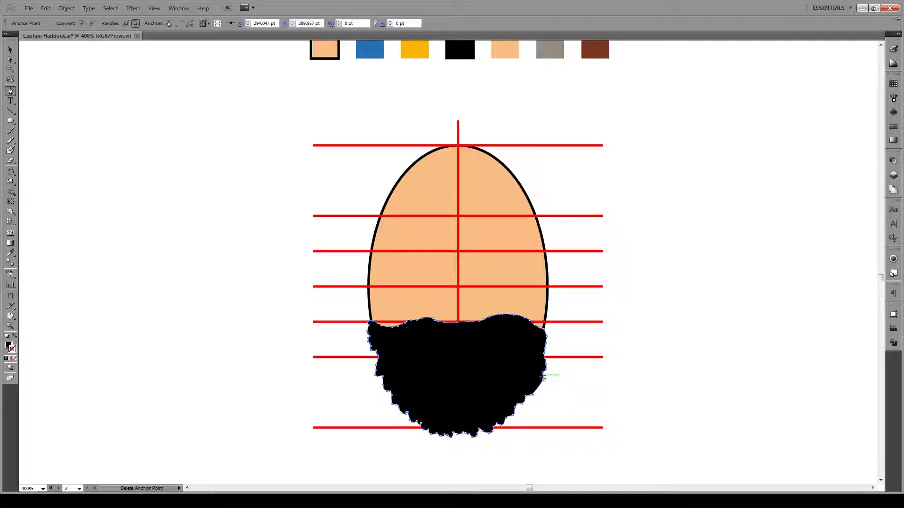
key(v)
click(549, 401)
Simplify the beard path with 96% curve precision and a 0° angle threshold.
click(506, 378)
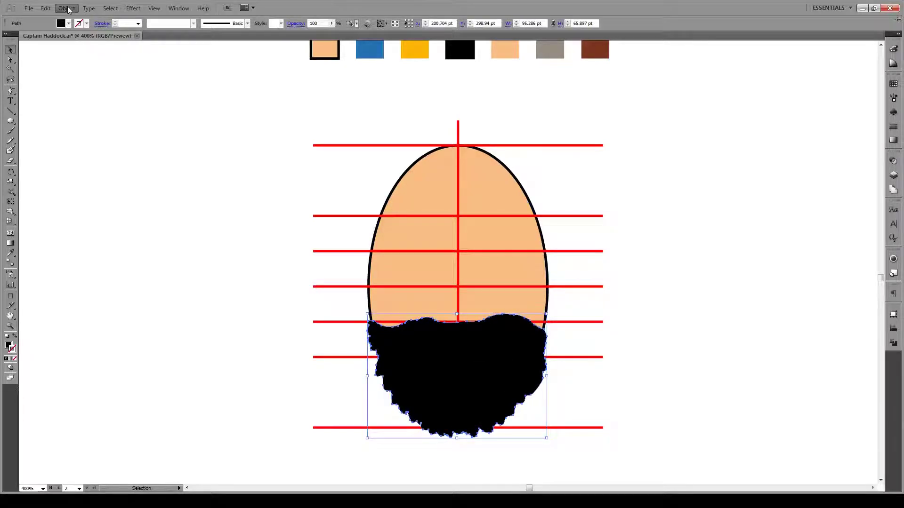
click(66, 8)
mouse_move(105, 200)
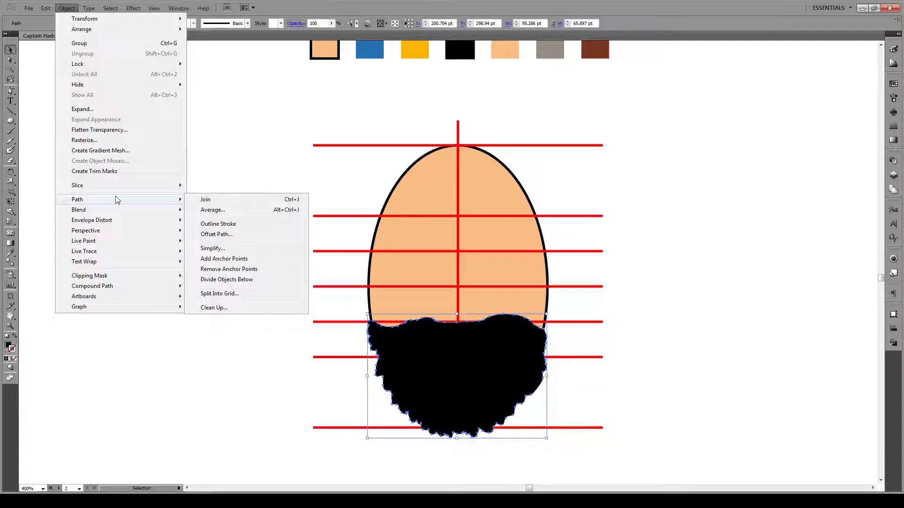
click(226, 251)
drag(464, 197, 602, 167)
drag(625, 203, 632, 203)
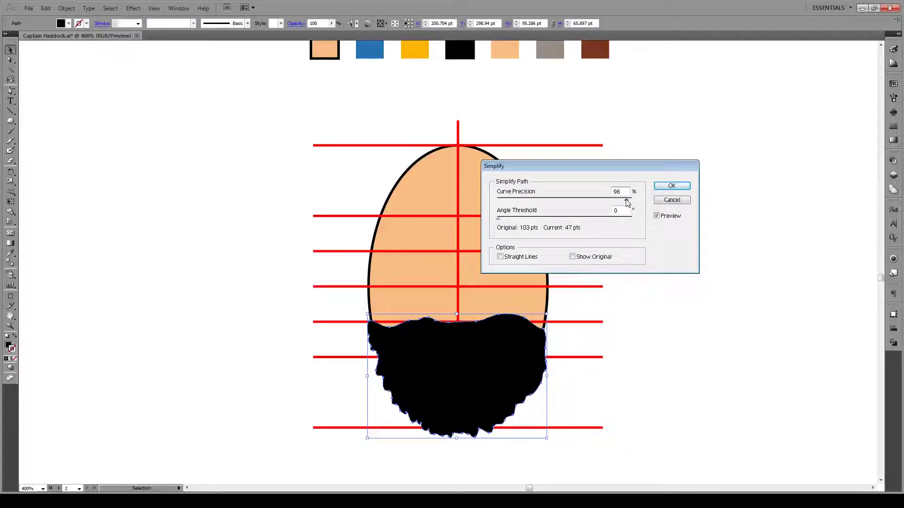
click(670, 187)
click(658, 269)
Select all the horizontal red guide lines plus the vertical one and move them from Layer 1 to Layer 2.
drag(645, 118, 605, 386)
shift+click(458, 136)
click(893, 175)
drag(873, 177, 873, 167)
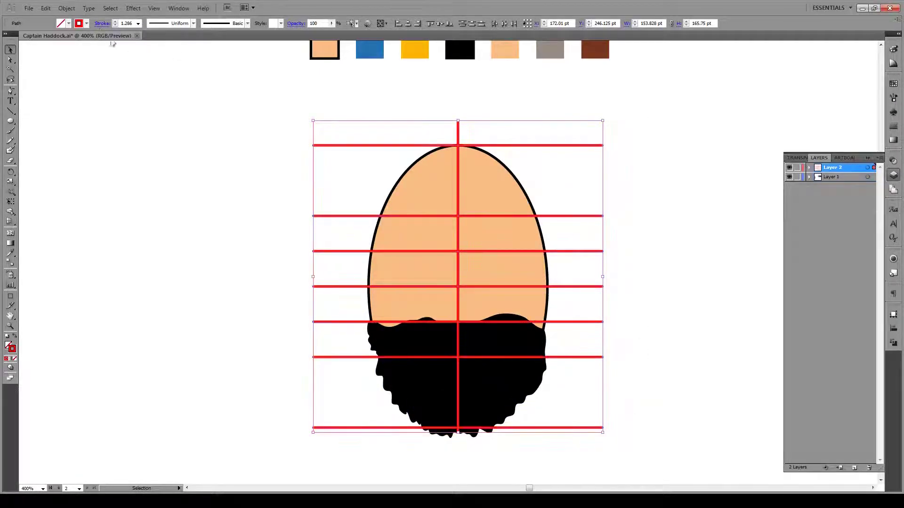
Lock the selected red guide lines and make Layer 1 the active layer.
click(66, 8)
mouse_move(78, 64)
click(205, 64)
click(858, 177)
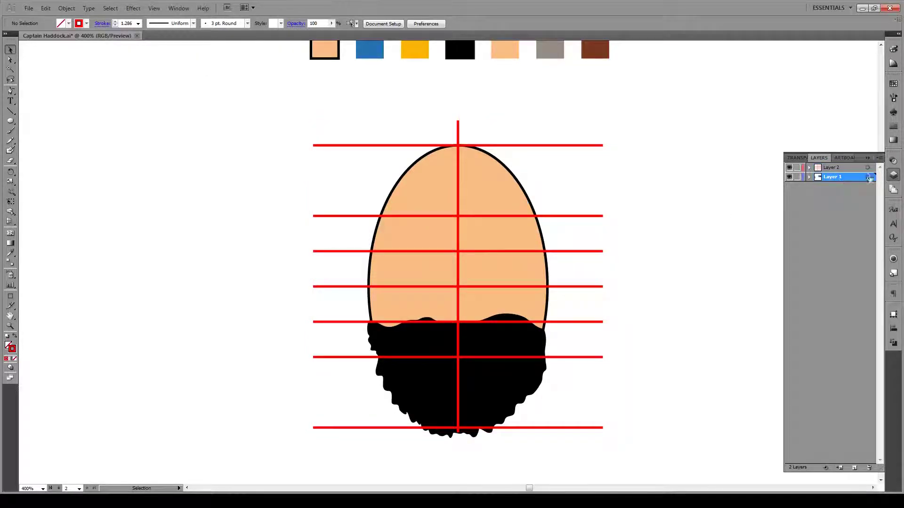
click(867, 159)
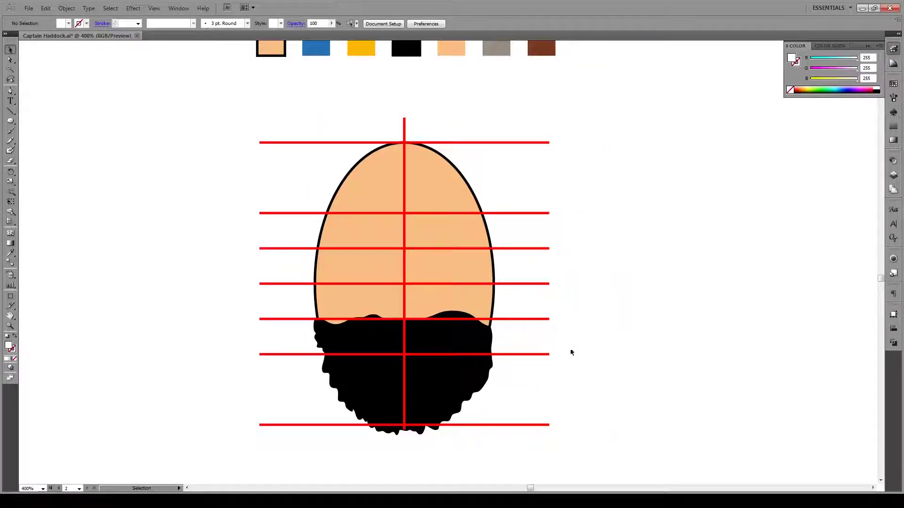
Start a white, strokeless mouth inside the beard with the Pen tool, drawing its curved lower edge about 28 pt long and its rounded left end.
scroll(393, 413, up, 3)
key(p)
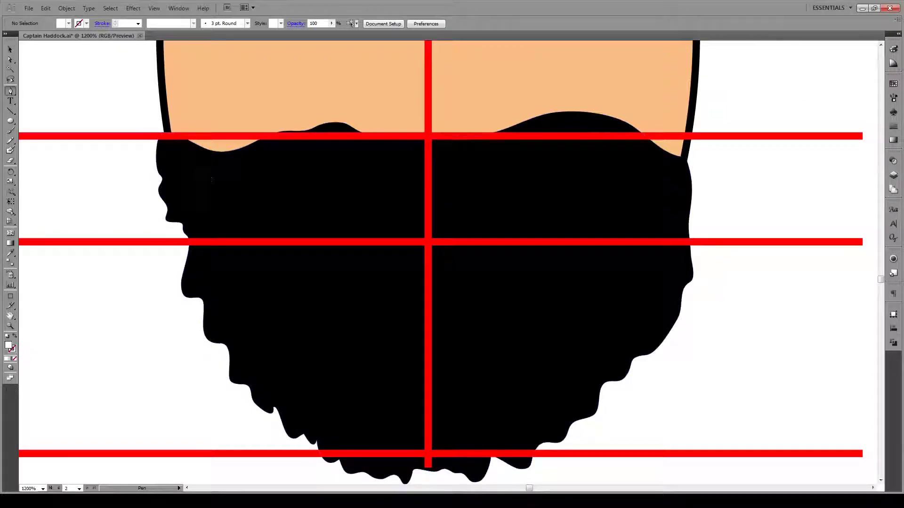
click(535, 232)
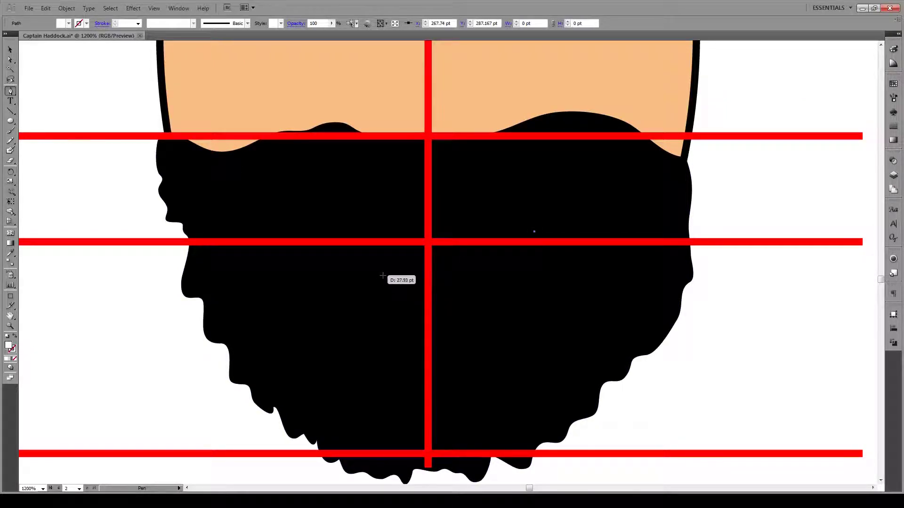
drag(383, 279, 328, 323)
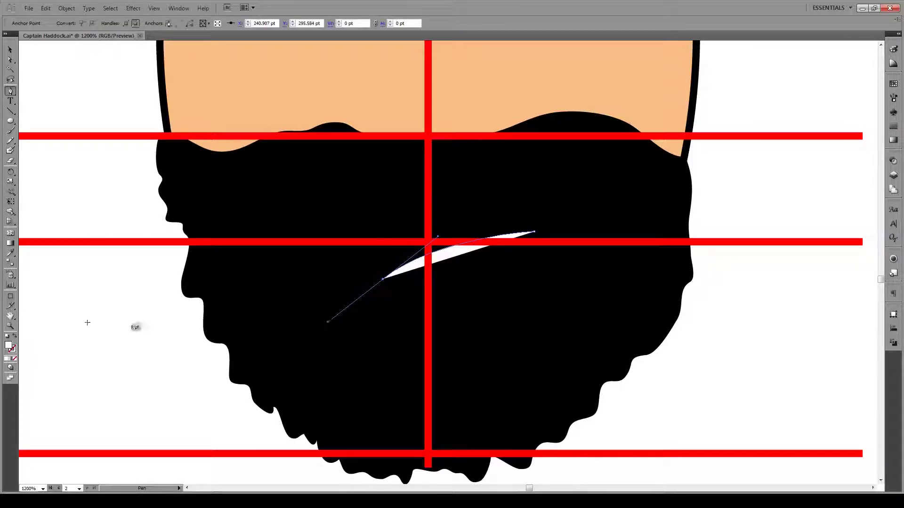
click(383, 279)
drag(382, 259, 405, 226)
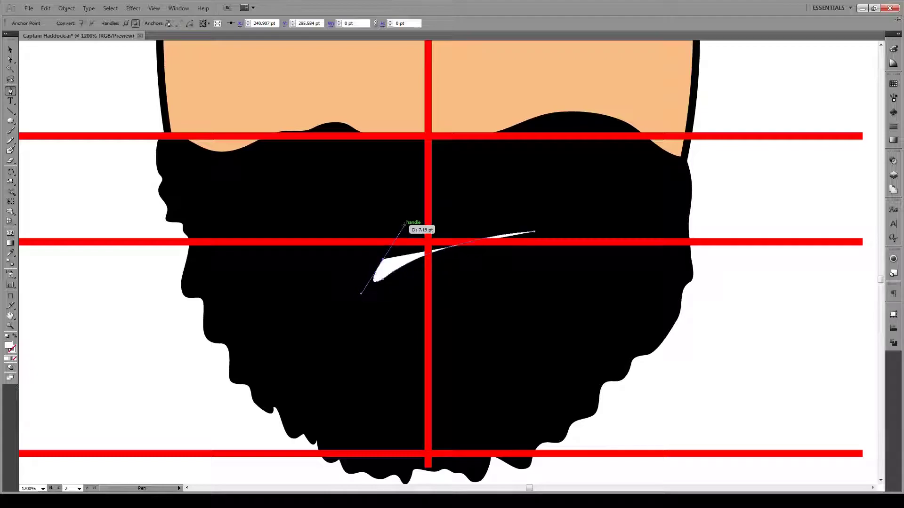
click(384, 259)
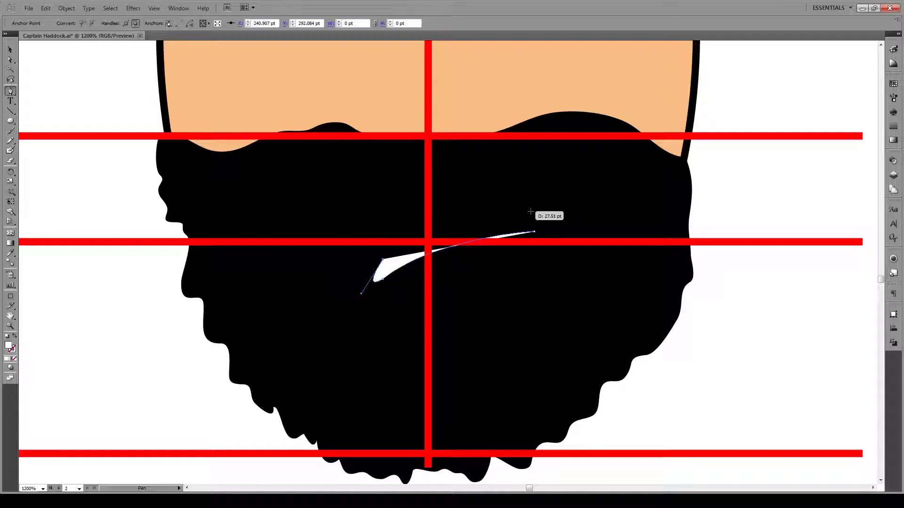
Draw the mouth's arched upper edge about 28 pt long and close the shape with a curved right end.
drag(531, 211, 567, 226)
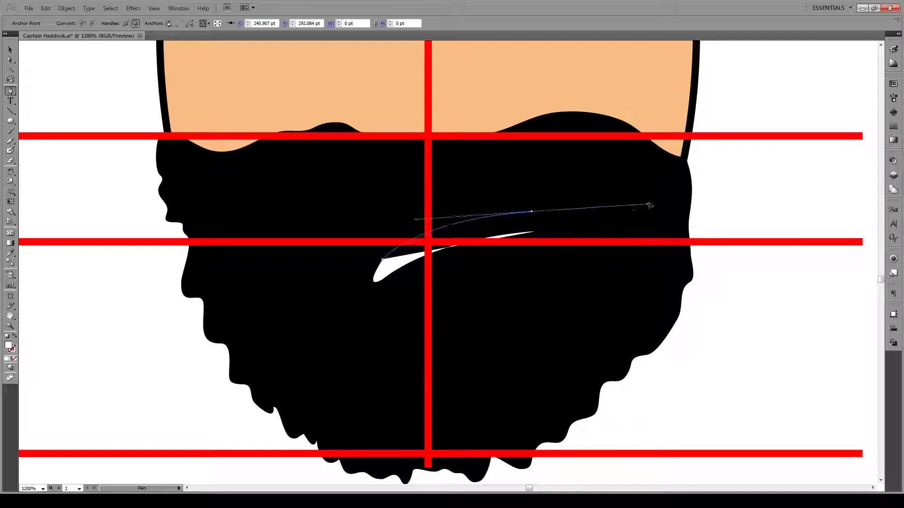
drag(650, 206, 664, 206)
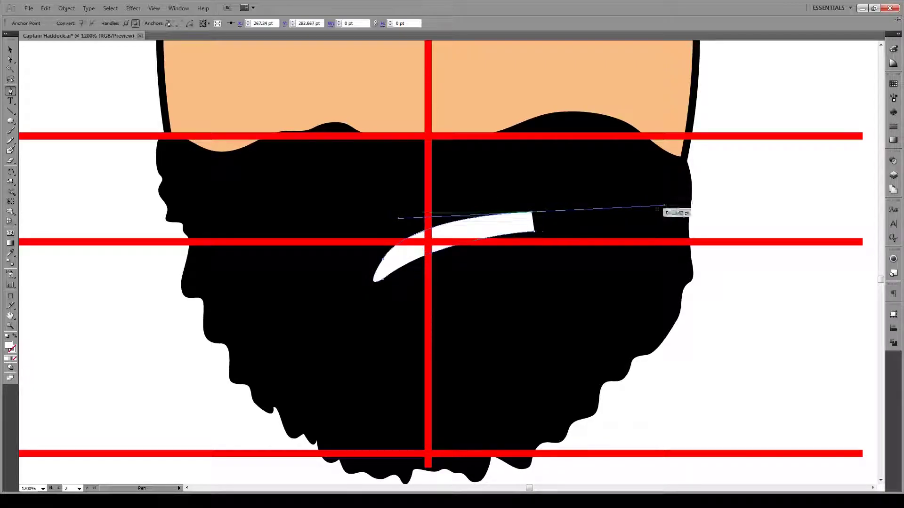
click(531, 211)
drag(535, 231, 496, 227)
key(v)
key(ctrl+shift+a)
scroll(387, 300, down, 3)
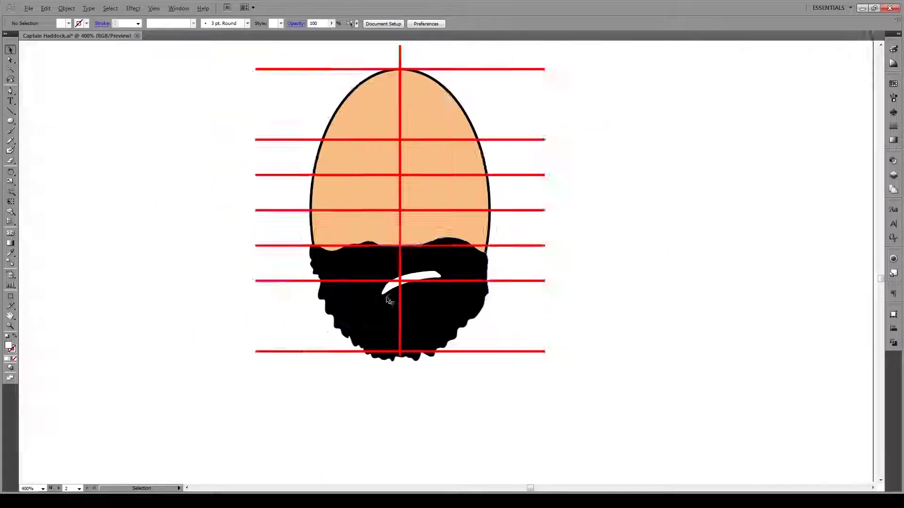
Start a black, strokeless pipe with the Pen tool at the beard's right edge, drawing a small bump and a straight underside about 48 pt long.
drag(389, 299, 491, 372)
scroll(663, 353, up, 3)
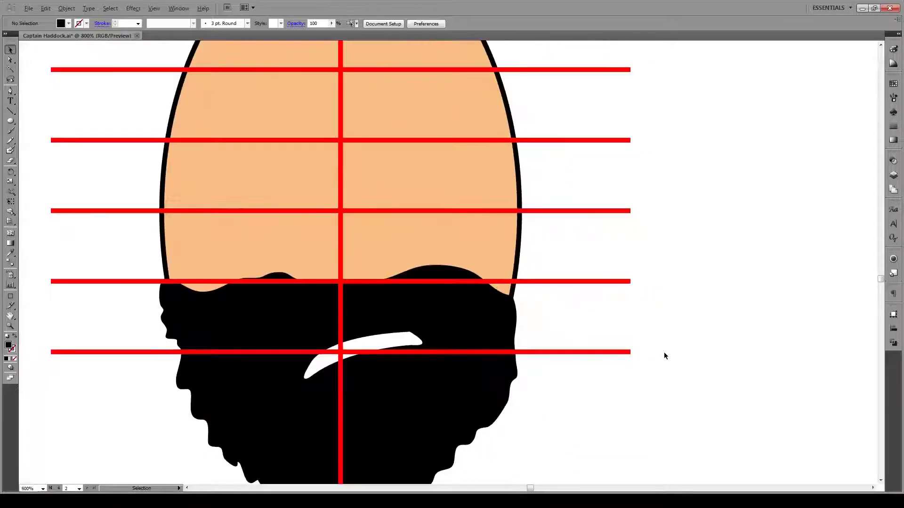
key(p)
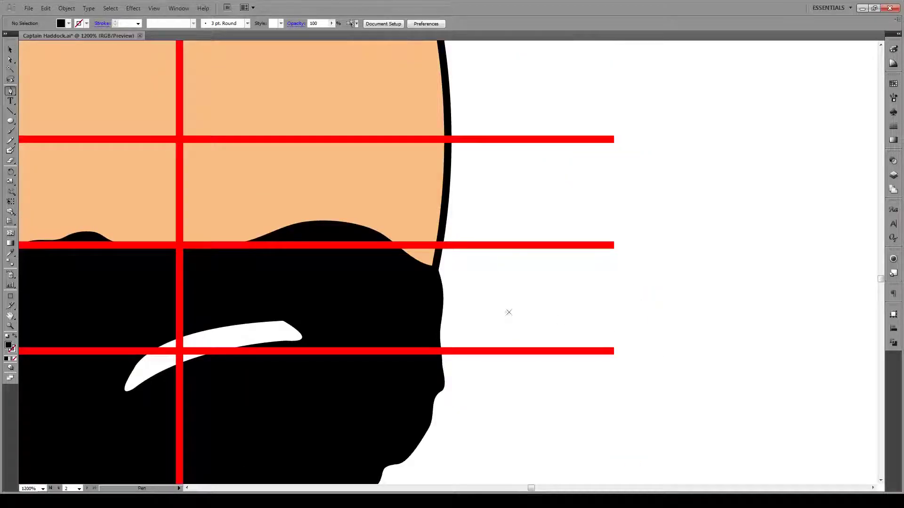
click(443, 328)
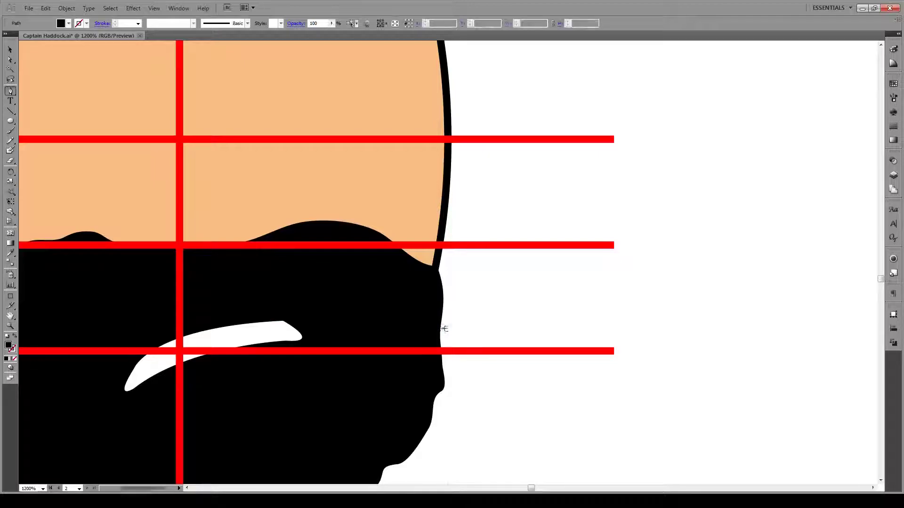
click(480, 328)
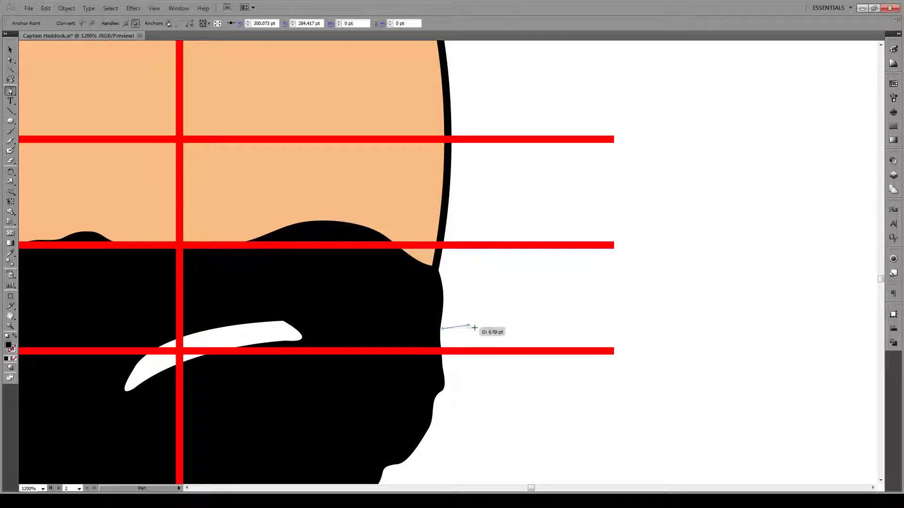
click(487, 322)
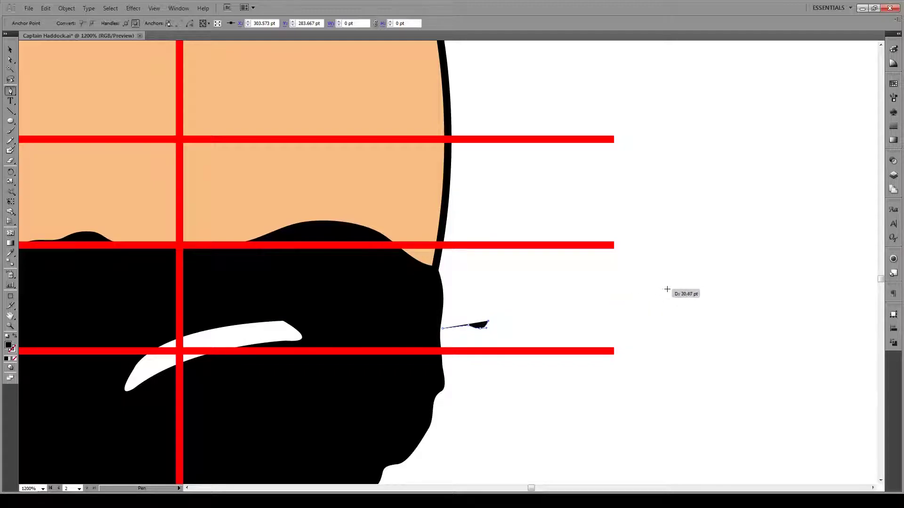
click(752, 269)
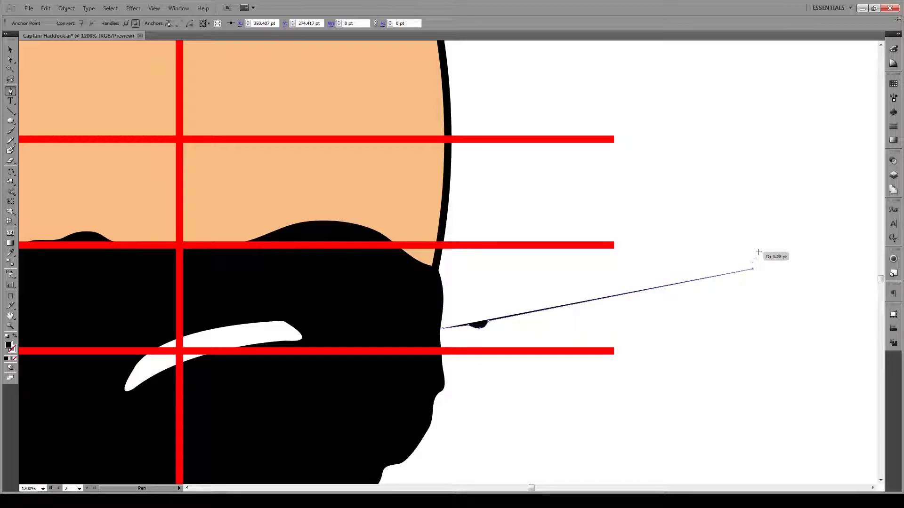
Continue the black pipe with the Pen tool: the bowl's rounded lower corner, outer side about 17 pt tall and rounded upper corner.
key(alt)
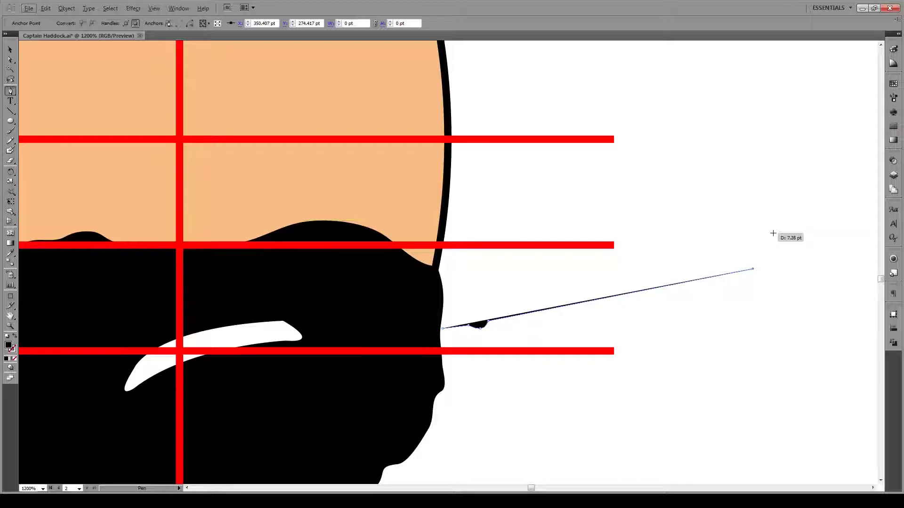
click(773, 234)
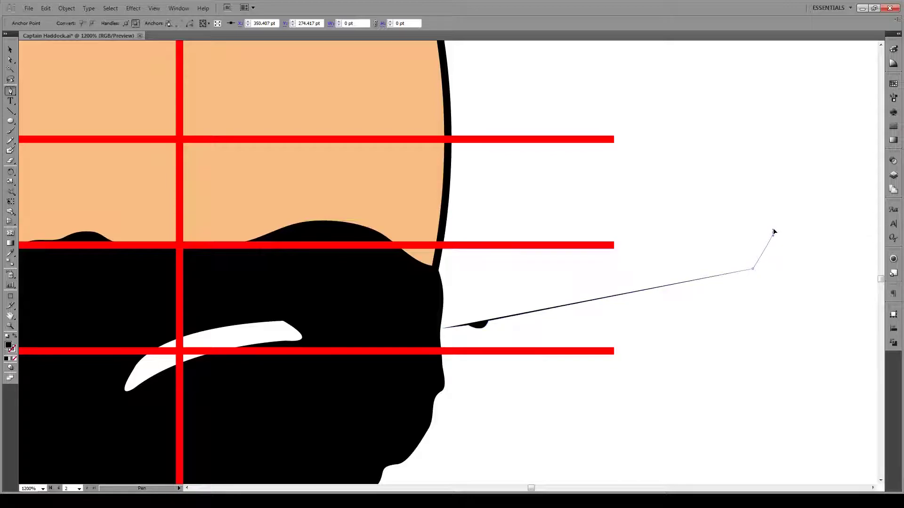
click(774, 200)
scroll(774, 203, up, 3)
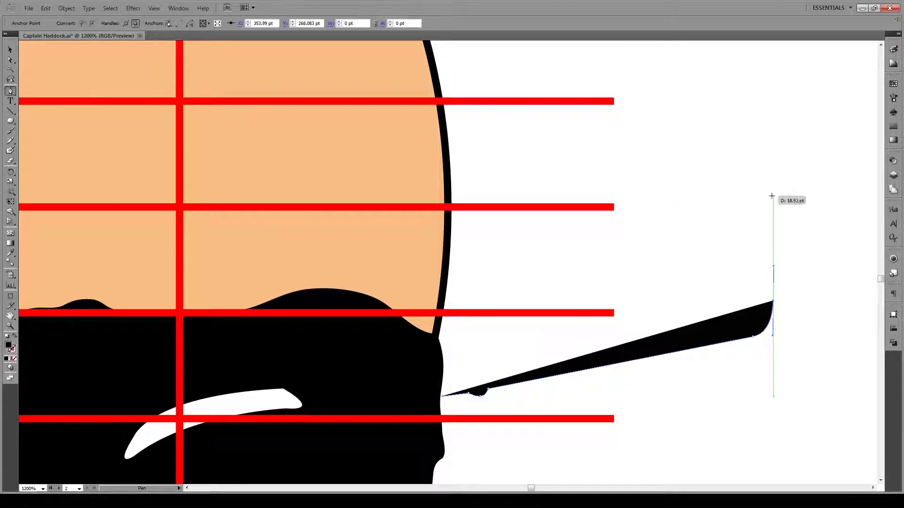
click(773, 208)
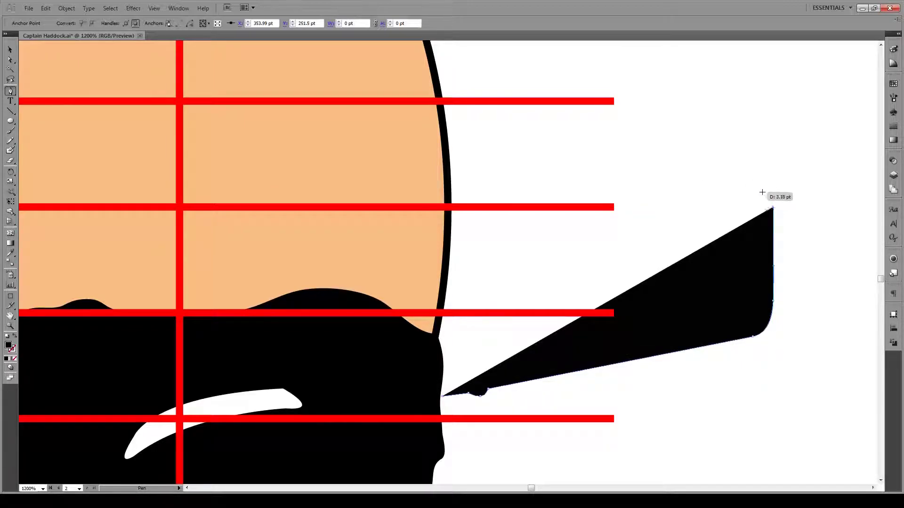
drag(753, 188, 732, 187)
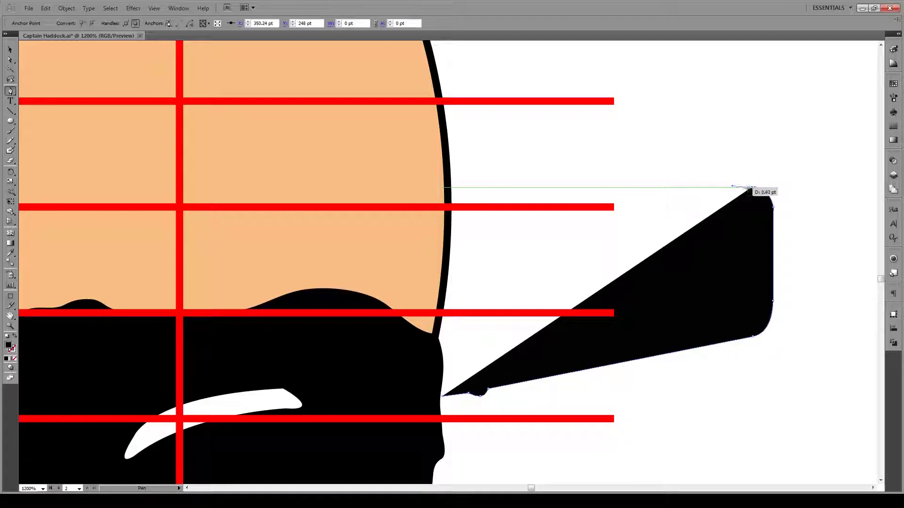
click(751, 188)
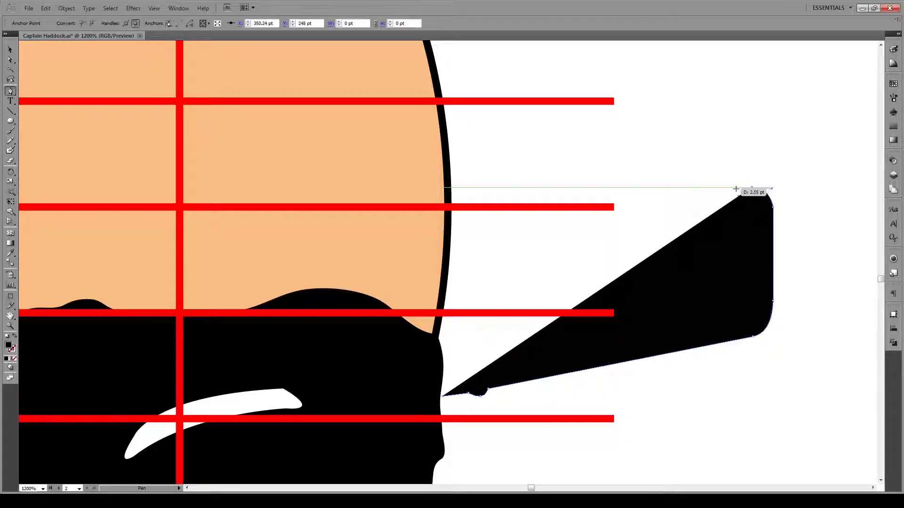
Draw the bowl's rim about 13 pt long, its rounded inner corner, straight inner side and the curve into the stem.
click(678, 194)
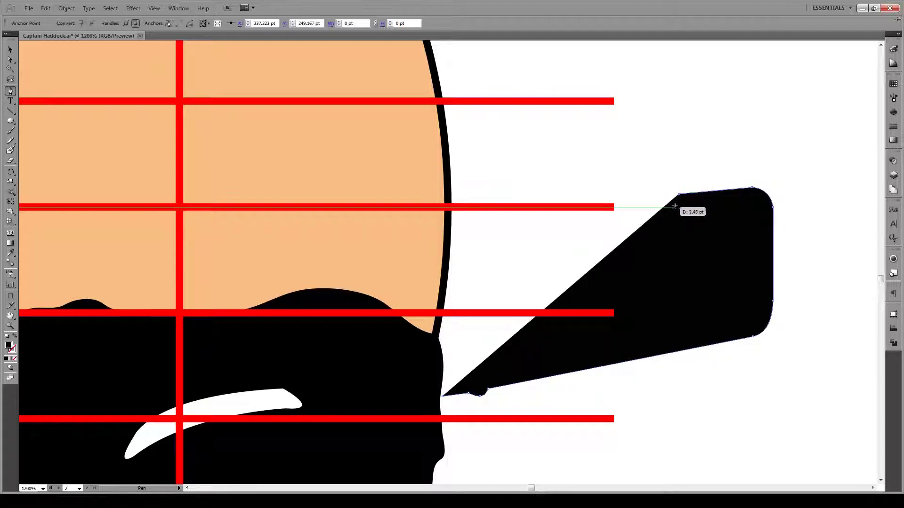
click(671, 215)
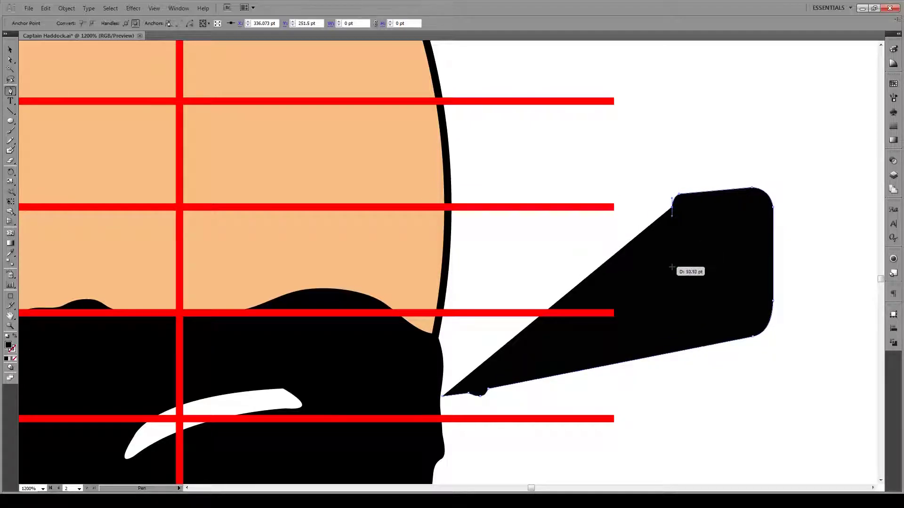
click(671, 294)
drag(651, 313, 632, 319)
Draw the stem's upper edge with a ring bump opposite the lower one, and finish the pipe outline inside the beard's edge.
click(533, 353)
click(504, 360)
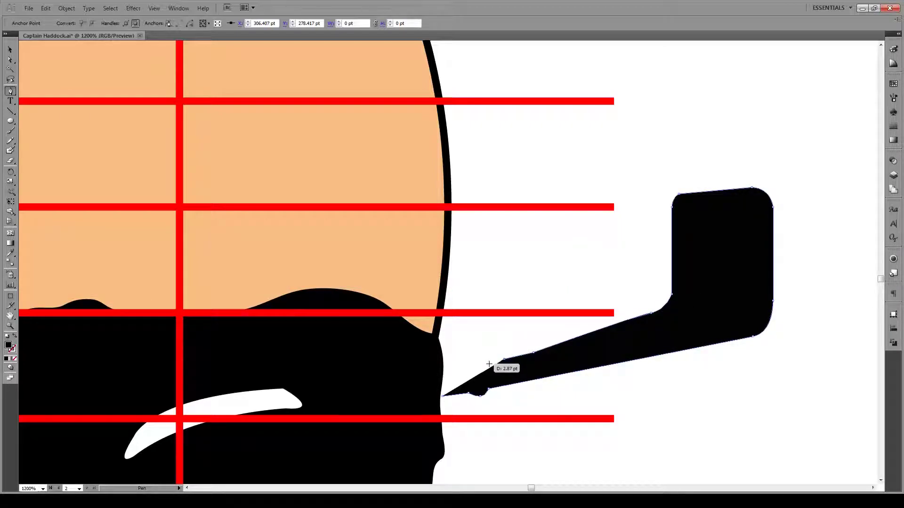
drag(476, 362, 435, 376)
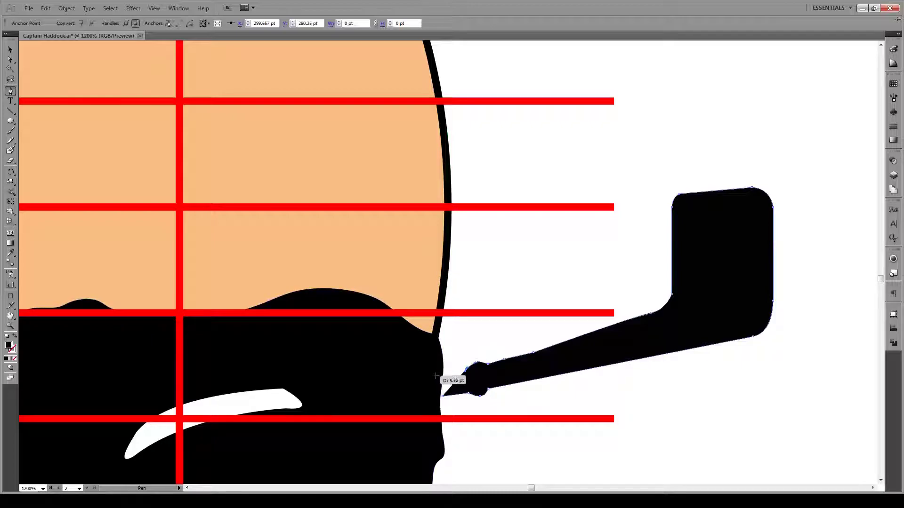
click(435, 376)
click(435, 396)
key(v)
click(484, 349)
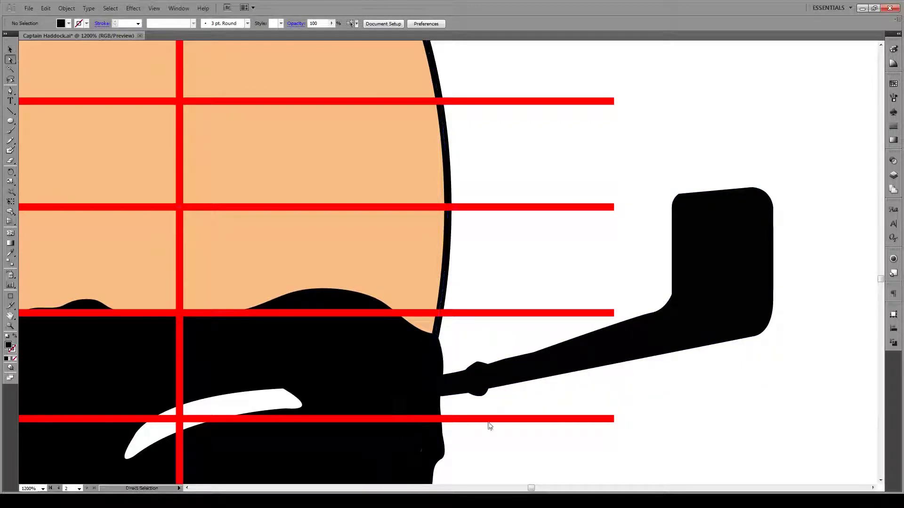
Select the anchor points at the pipe stem's mouth end, including the ring, and move them up about 3 pt.
key(a)
click(556, 356)
drag(556, 335, 600, 328)
click(533, 352)
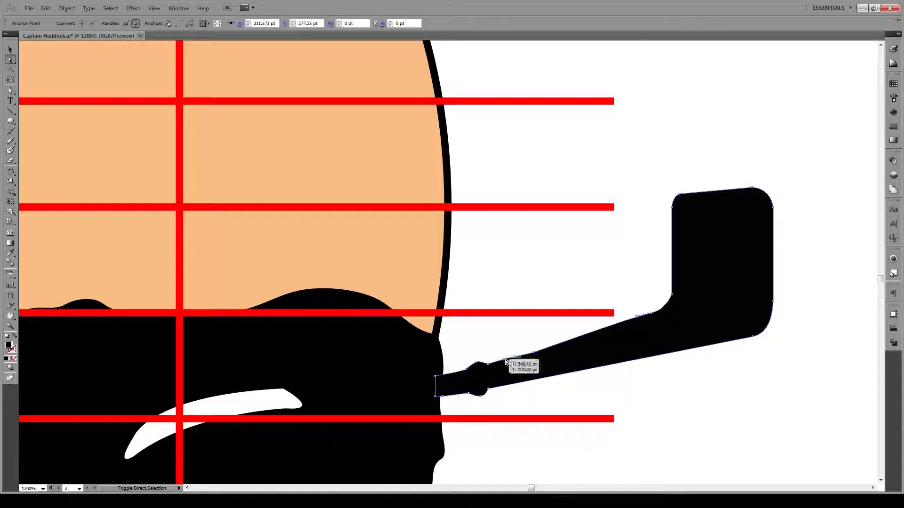
shift+click(504, 359)
drag(500, 406, 458, 385)
drag(484, 353, 465, 378)
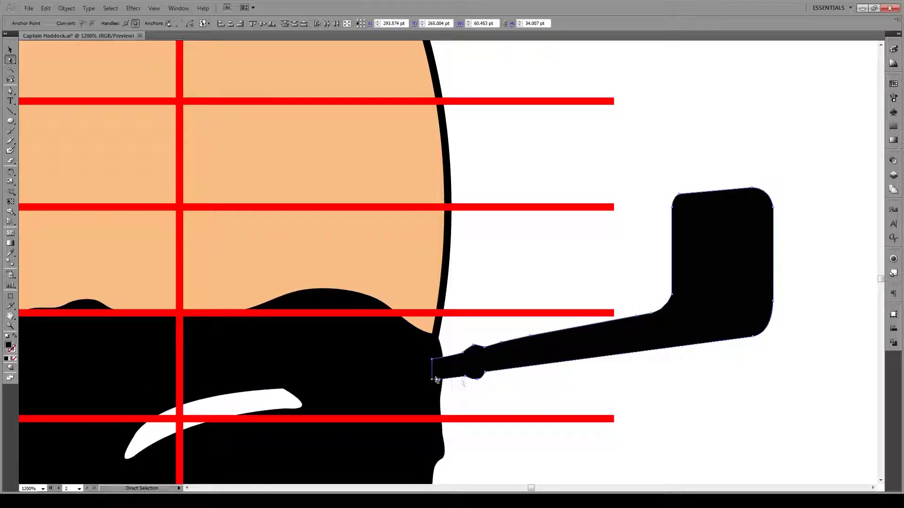
key(v)
click(509, 396)
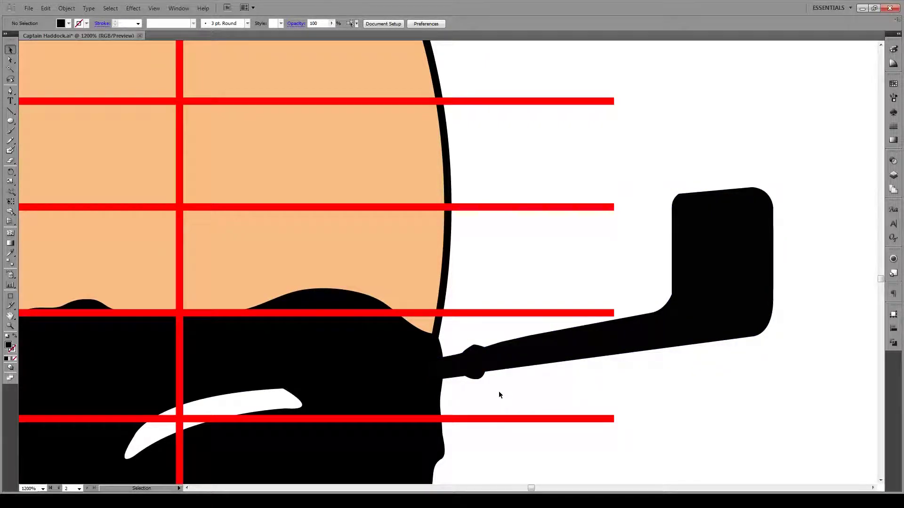
click(529, 343)
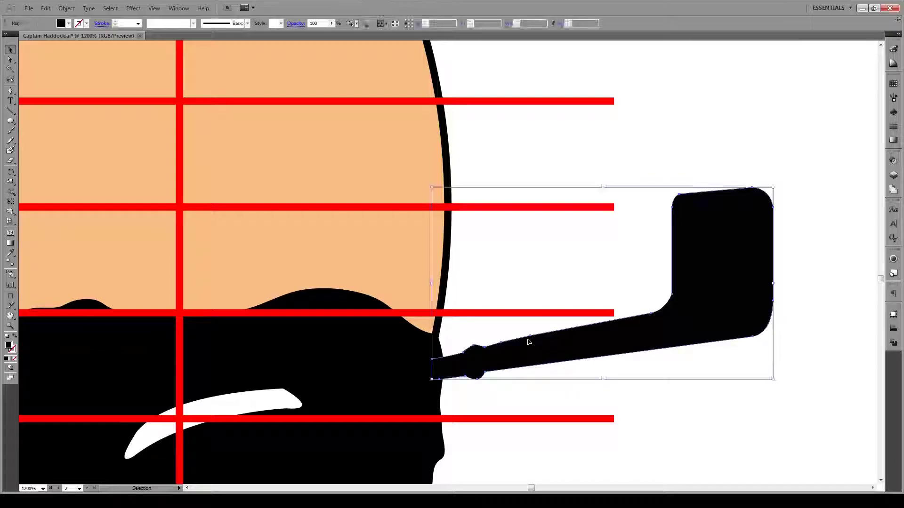
drag(538, 331, 461, 346)
shift+click(437, 362)
key(ctrl+z)
click(541, 330)
Raise the anchor points along the upper edge of the pipe's stem, ring and mouth end slightly to thicken the stem.
key(a)
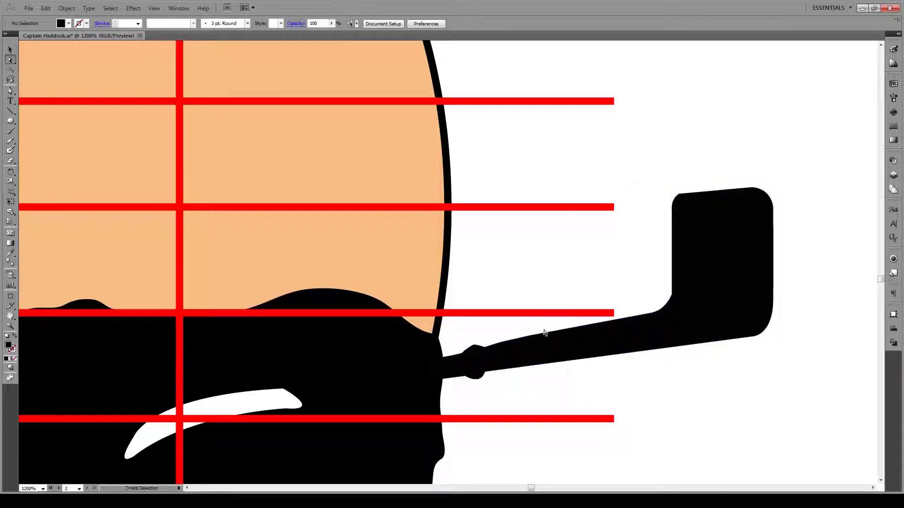
mouse_move(546, 329)
mouse_down()
mouse_move(429, 366)
mouse_move(459, 345)
mouse_move(530, 331)
mouse_up()
click(516, 384)
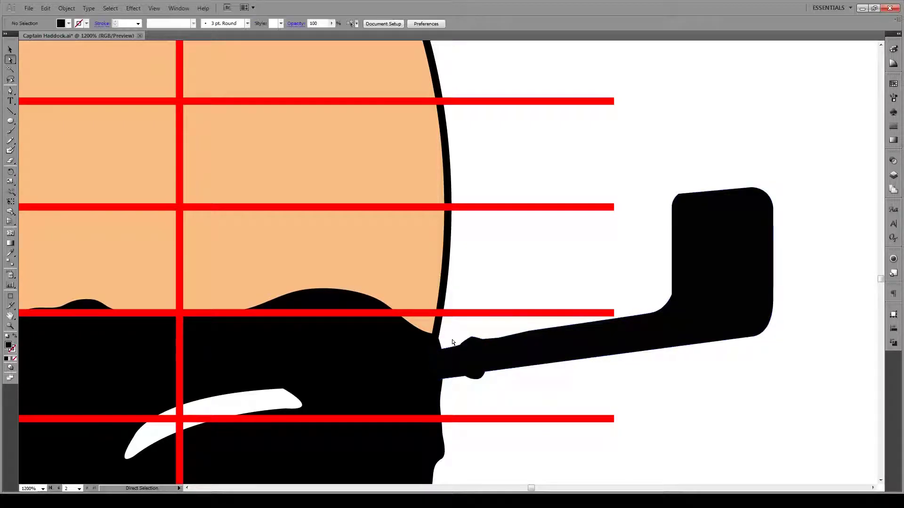
Draw a rectangle about 9.2 by 3.9 pt inside the beard beside the pipe's end and give it the mouth's white fill.
key(m)
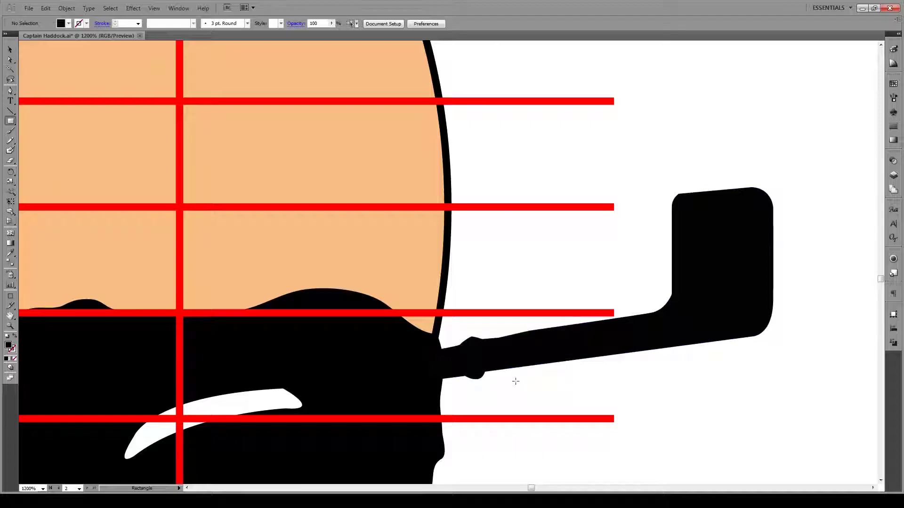
drag(372, 379, 424, 357)
click(10, 253)
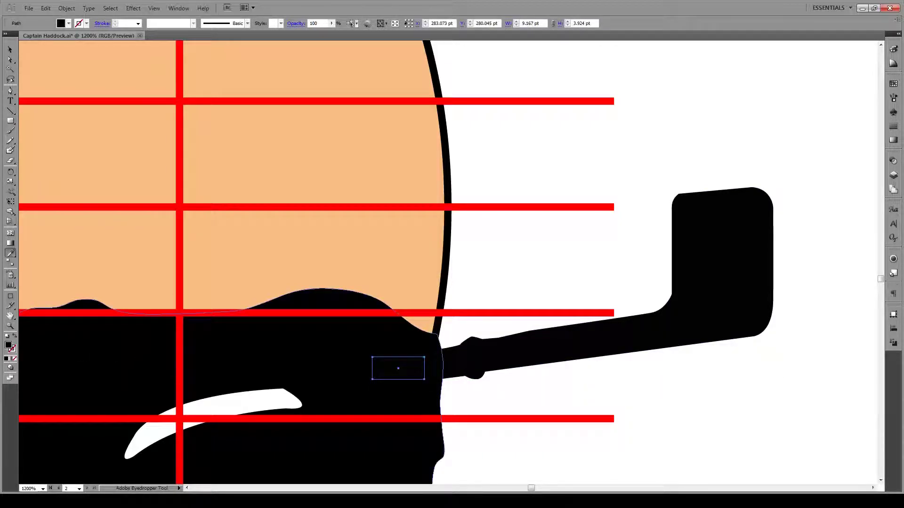
click(253, 401)
key(ctrl+shift+a)
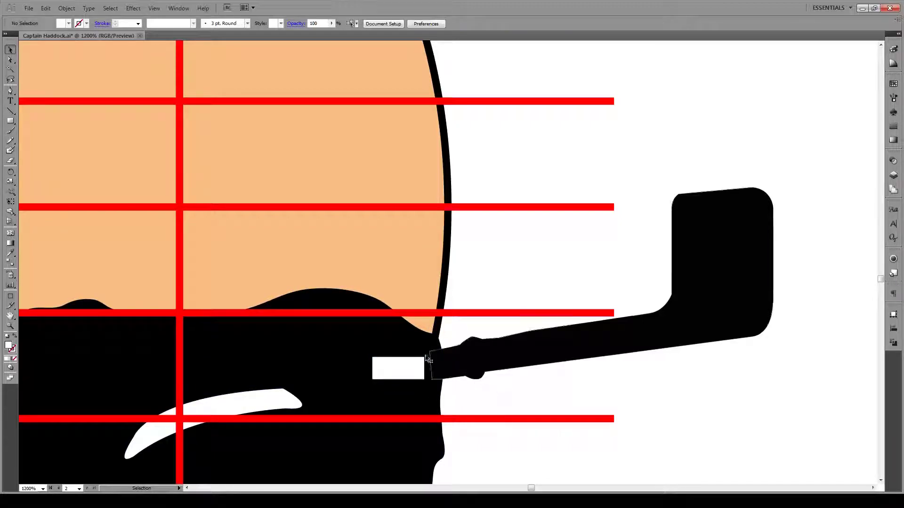
Reshape the white rectangle's corners into a mouthpiece that meets the pipe's end and tapers toward the mouth, about 14.6 pt long.
key(a)
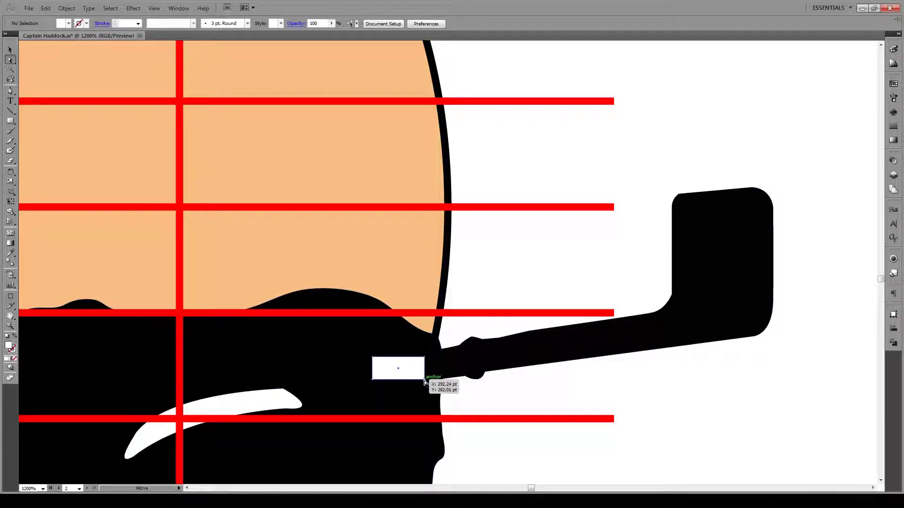
click(424, 379)
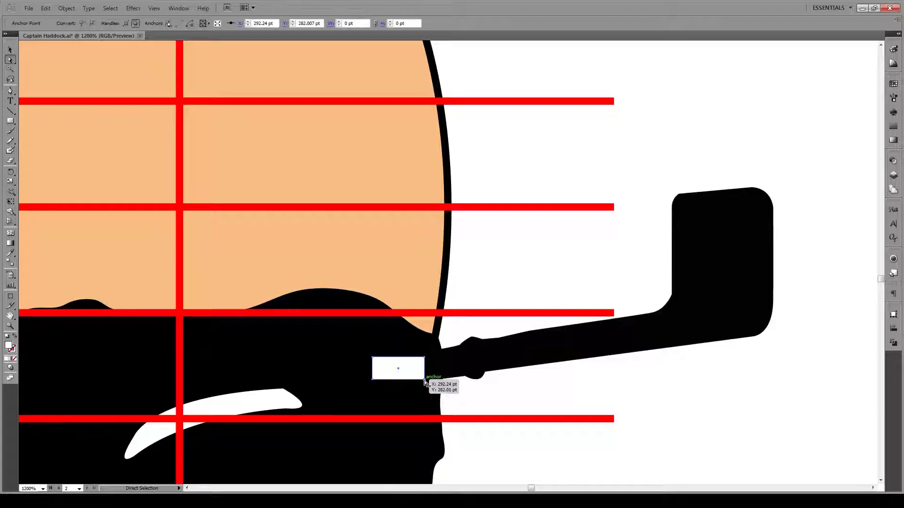
drag(424, 380, 438, 354)
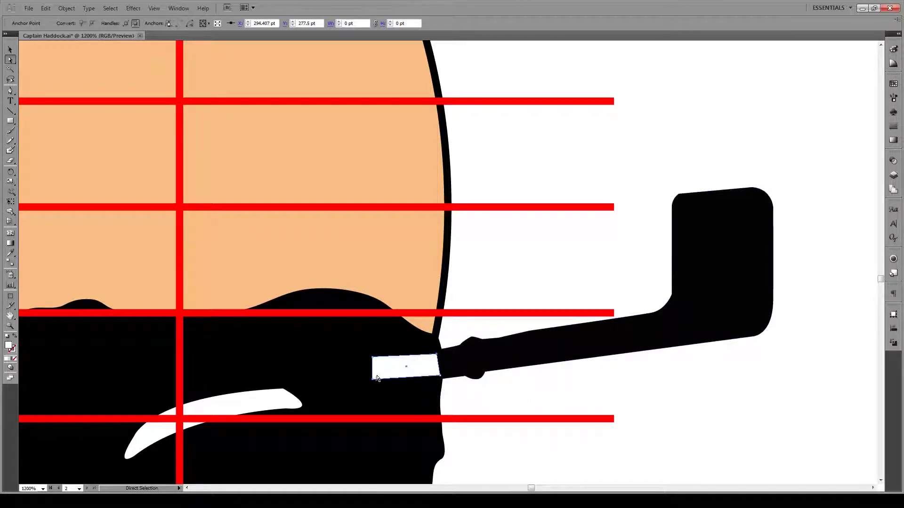
drag(377, 377, 359, 373)
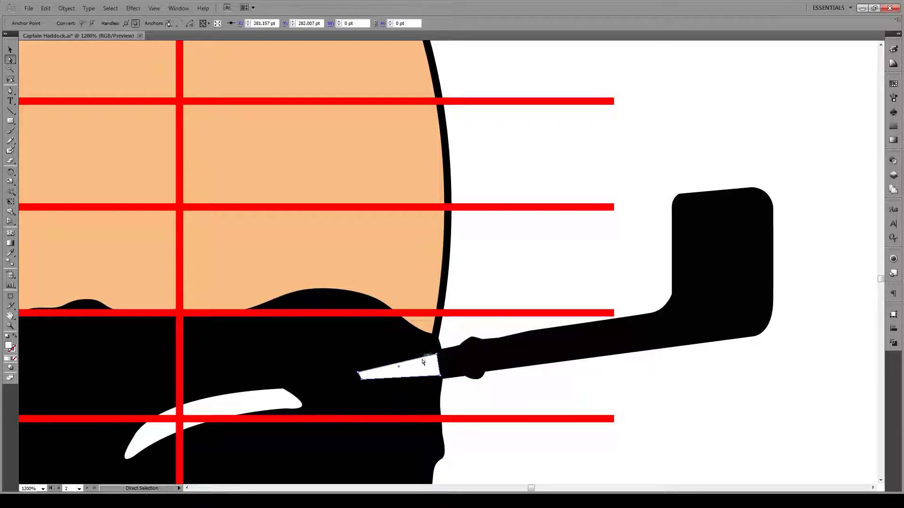
click(426, 372)
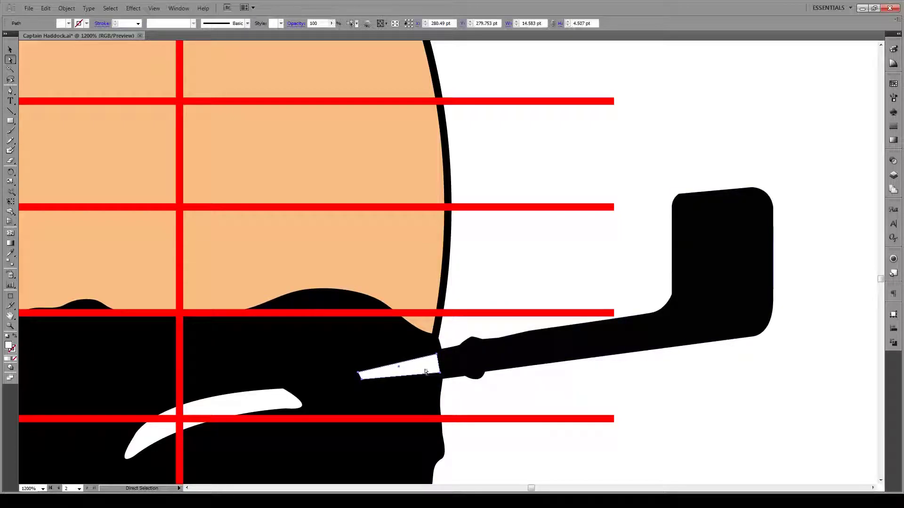
Draw a small white rectangle over the pipe's ring and slant its corners to follow the stem's angle.
key(m)
mouse_move(468, 367)
mouse_down()
mouse_move(478, 348)
mouse_move(474, 356)
mouse_up()
key(a)
click(486, 379)
scroll(486, 380, up, 2)
drag(449, 354, 449, 360)
drag(449, 319, 468, 310)
click(476, 391)
Pull the corners of the ring's white shape inward so it becomes a smaller slanted highlight inside the ring.
scroll(477, 391, right, 1)
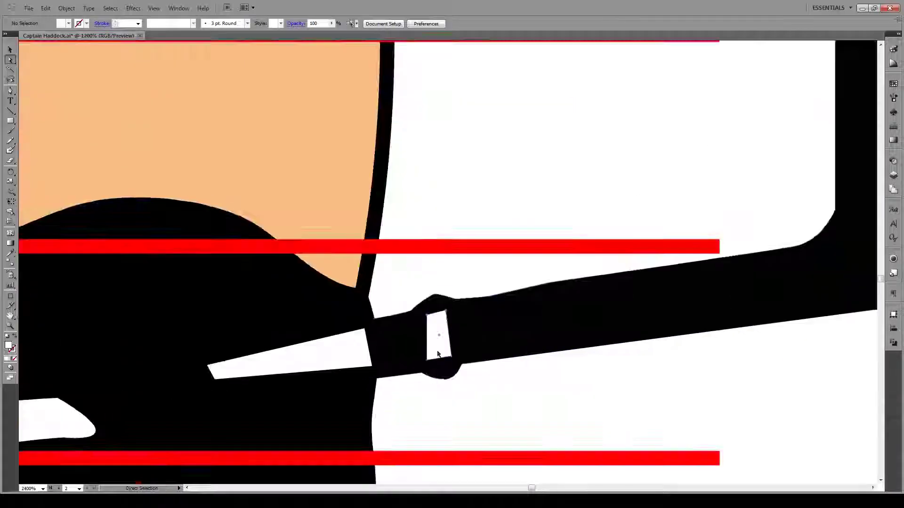
click(438, 355)
drag(450, 356, 447, 349)
drag(426, 360, 429, 352)
drag(426, 314, 442, 320)
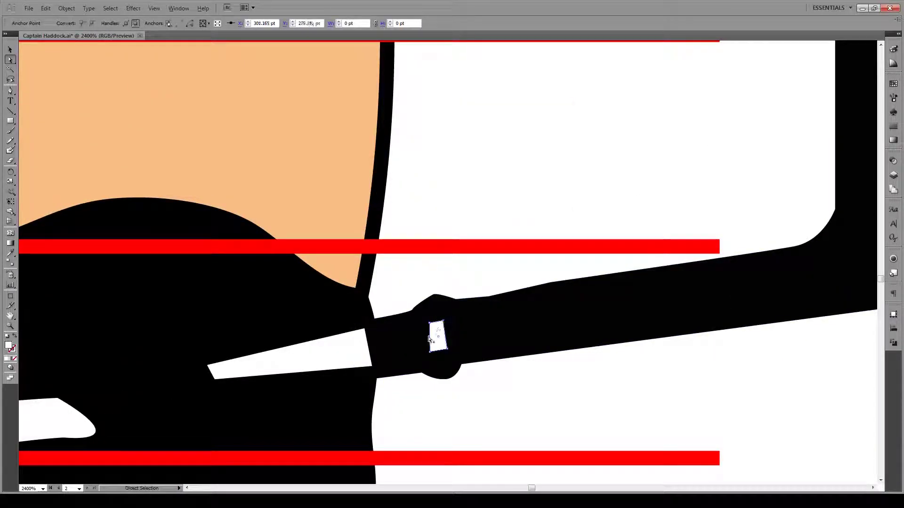
scroll(433, 337, down, 1)
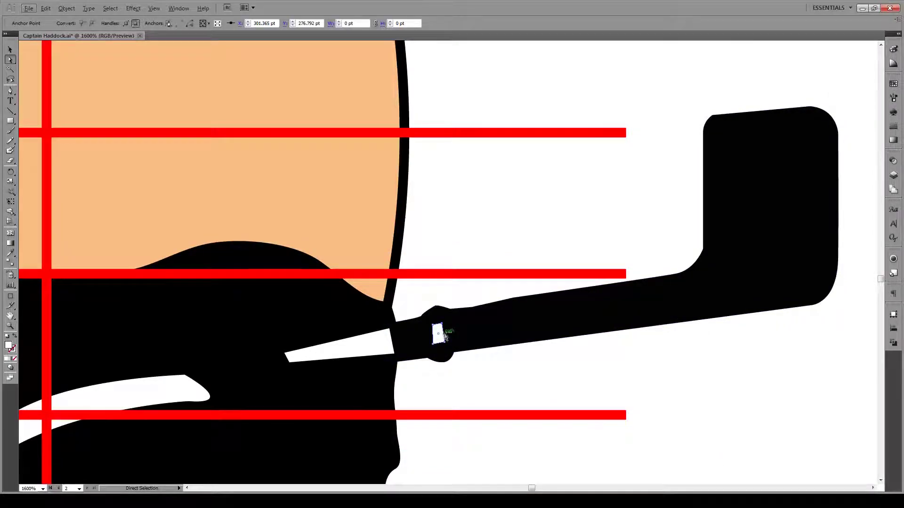
click(424, 297)
Draw a tall, narrow white highlight with a curved top along the inner side of the pipe's bowl using the Pen tool.
click(10, 93)
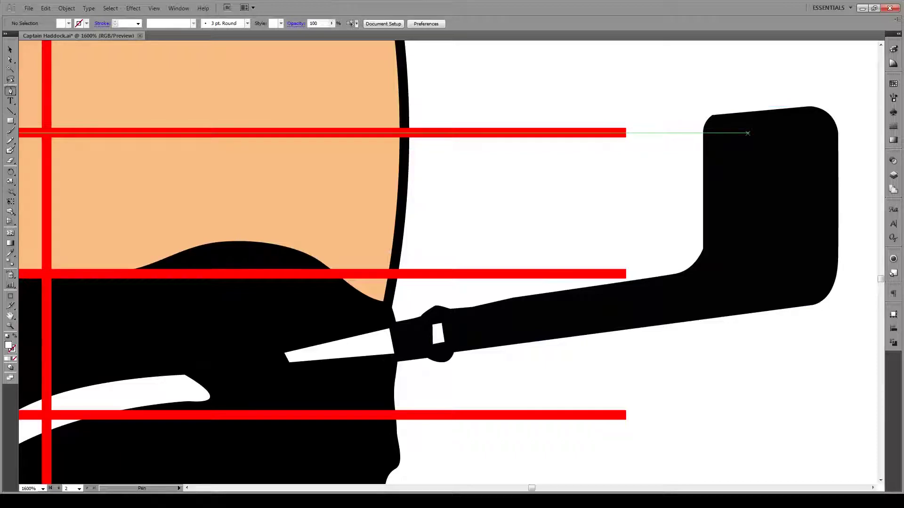
click(747, 133)
drag(733, 219, 725, 205)
drag(724, 148, 761, 137)
key(v)
click(747, 352)
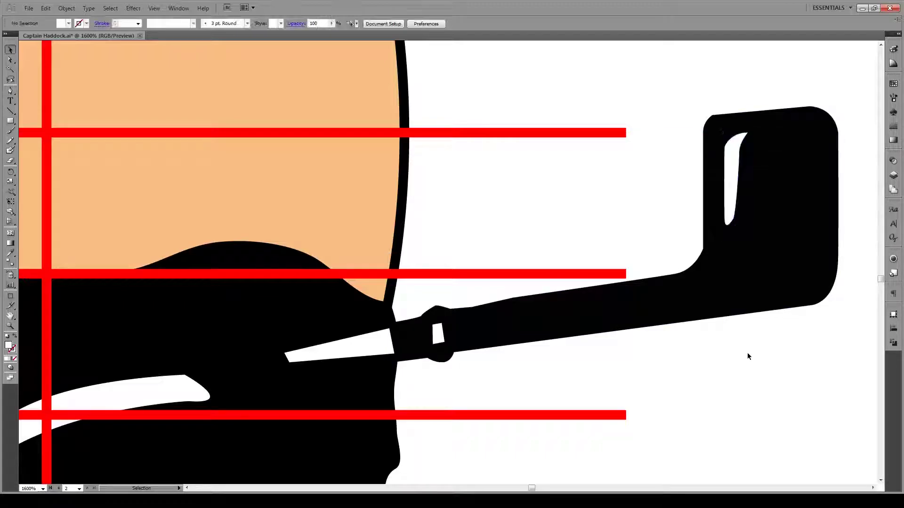
Select the bowl highlight, ring highlight and mouthpiece together and fill them with the dark brown of the palette swatch.
scroll(710, 340, down, 4)
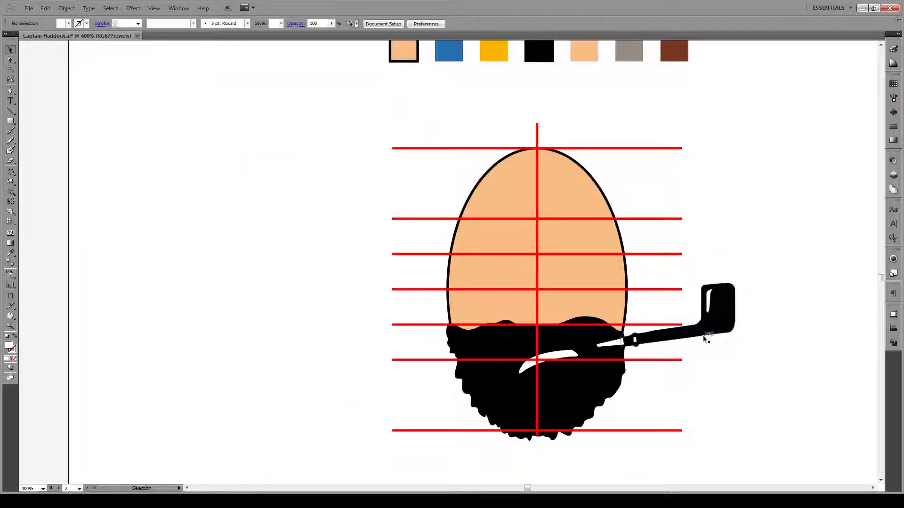
click(708, 305)
shift+click(634, 339)
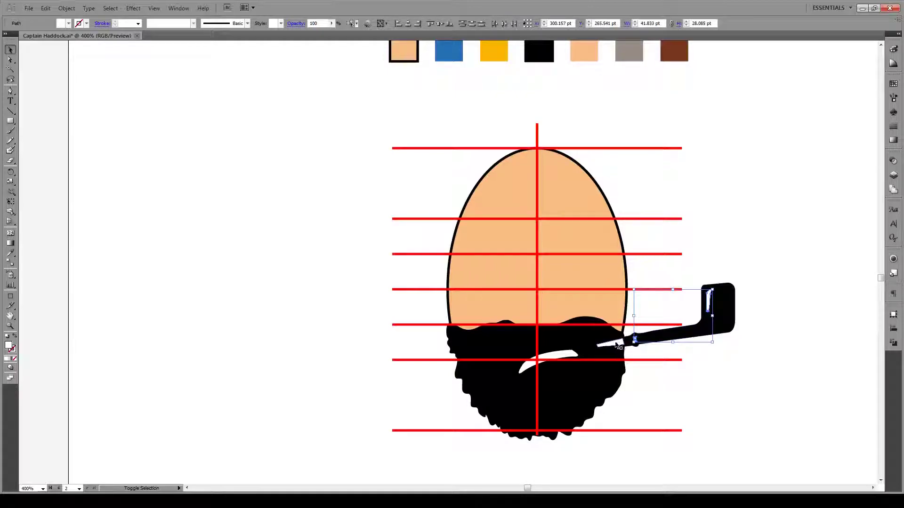
shift+click(618, 346)
scroll(640, 294, up, 1)
key(i)
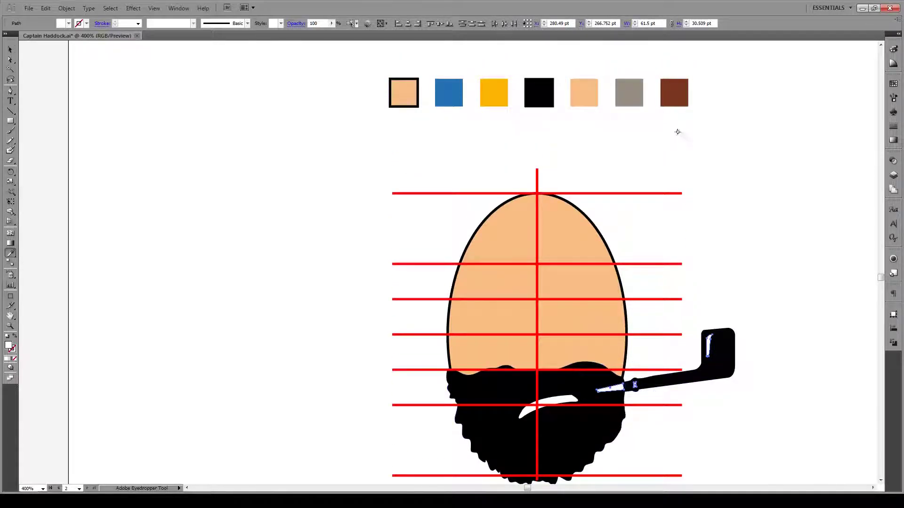
click(676, 98)
key(v)
click(676, 170)
scroll(631, 235, down, 2)
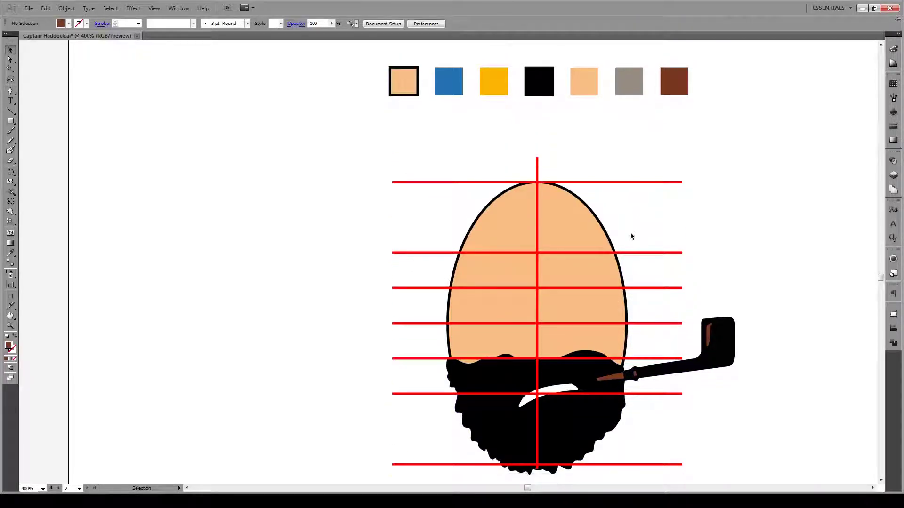
scroll(539, 296, down, 1)
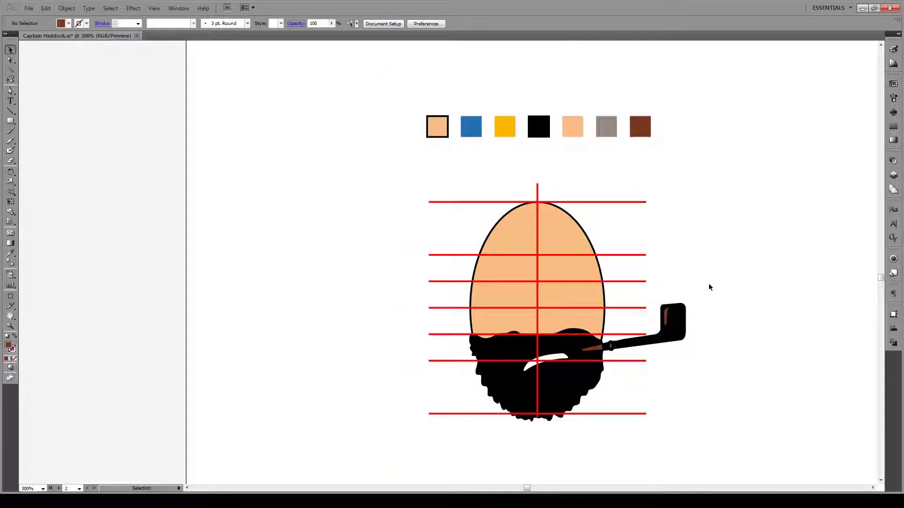
Round the corners of the brown mouthpiece and ring highlights with the Round Corners effect at a 6 pt radius.
scroll(629, 354, up, 2)
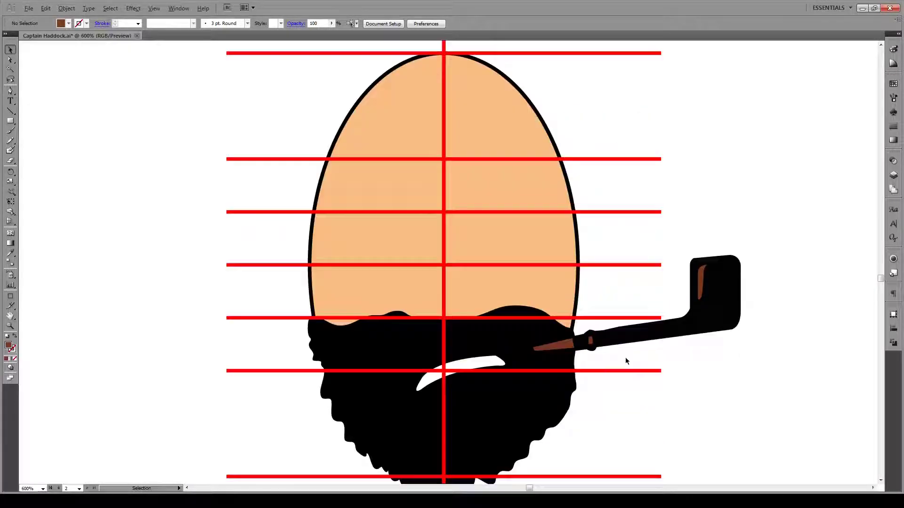
click(591, 344)
click(133, 8)
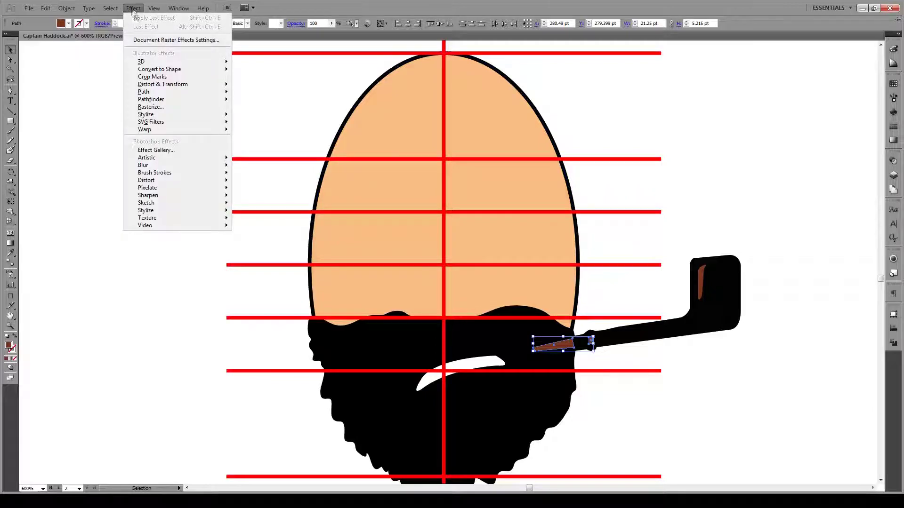
mouse_move(169, 118)
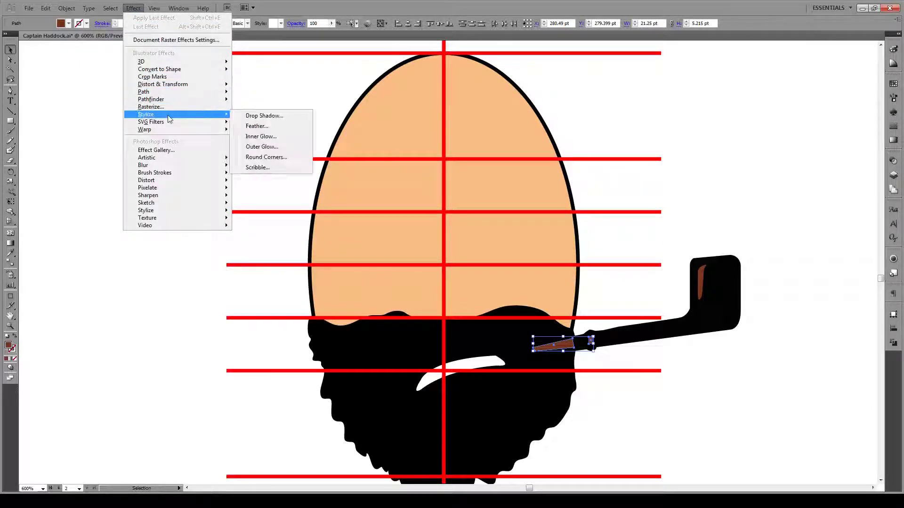
click(271, 161)
click(425, 262)
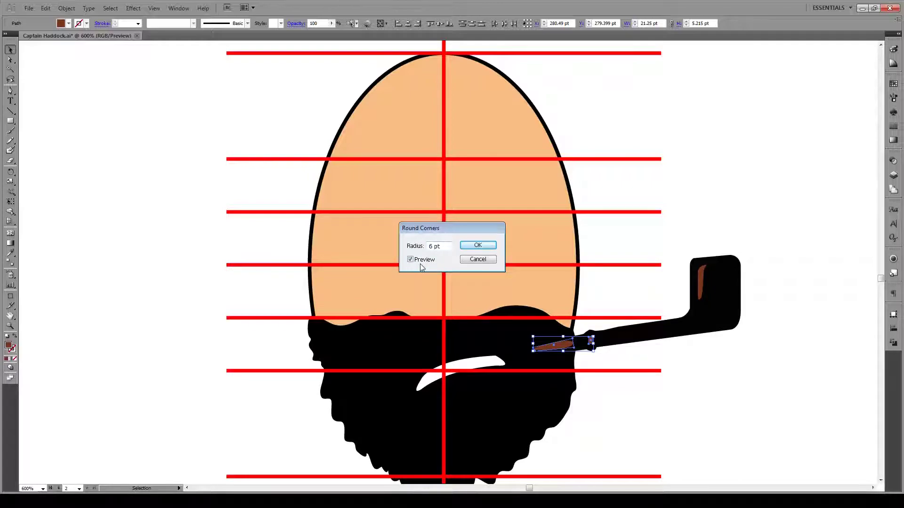
click(471, 249)
click(676, 374)
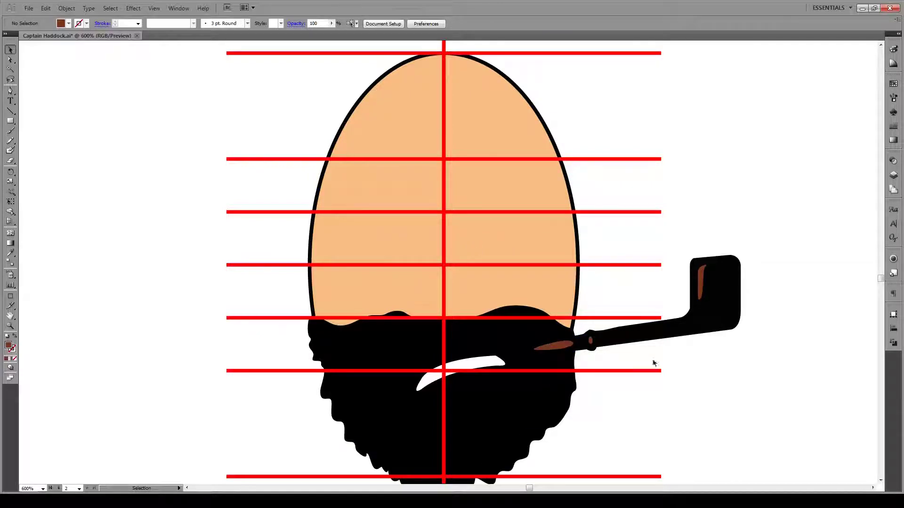
Reshape the white mouth by moving its upper corner near the pipe and adjusting its curve so the opening is thicker.
scroll(572, 387, down, 1)
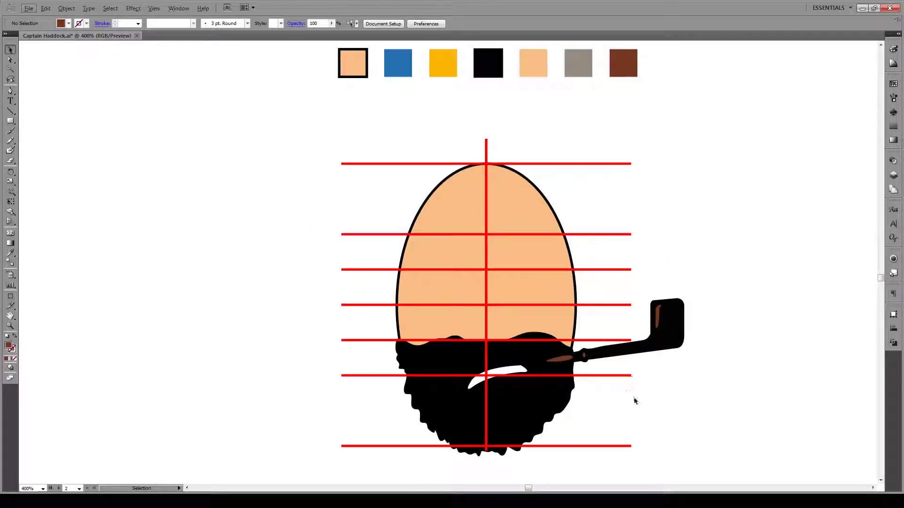
key(a)
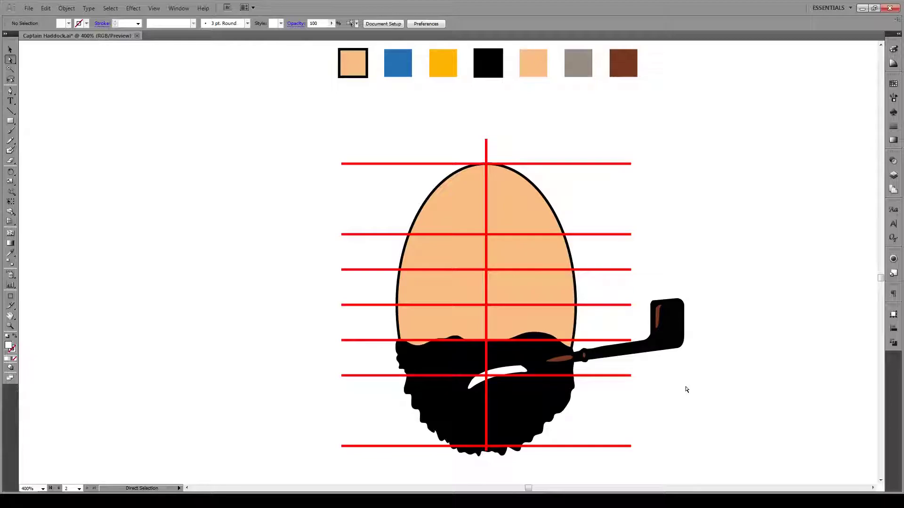
click(526, 371)
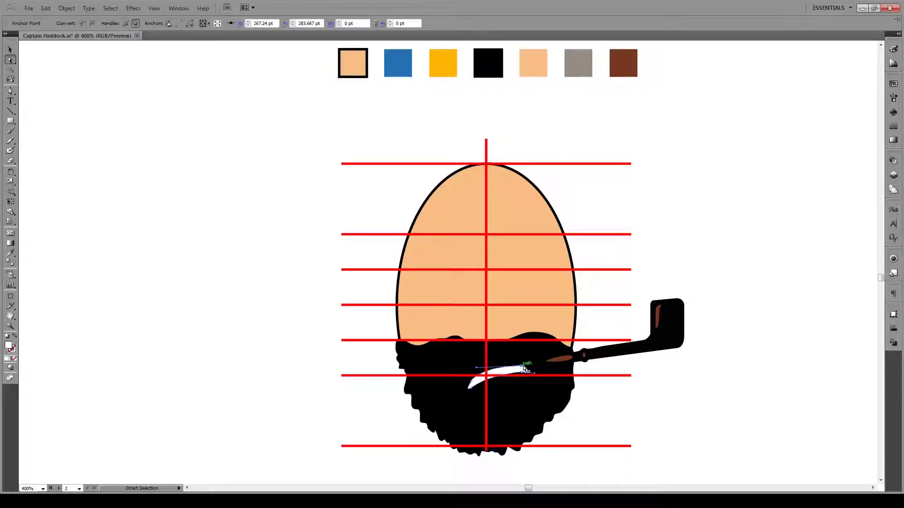
drag(488, 384, 485, 397)
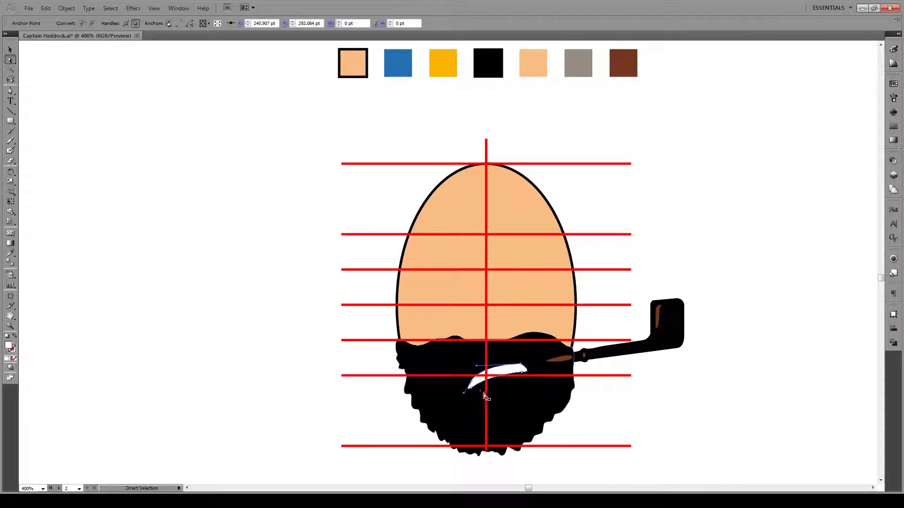
click(709, 387)
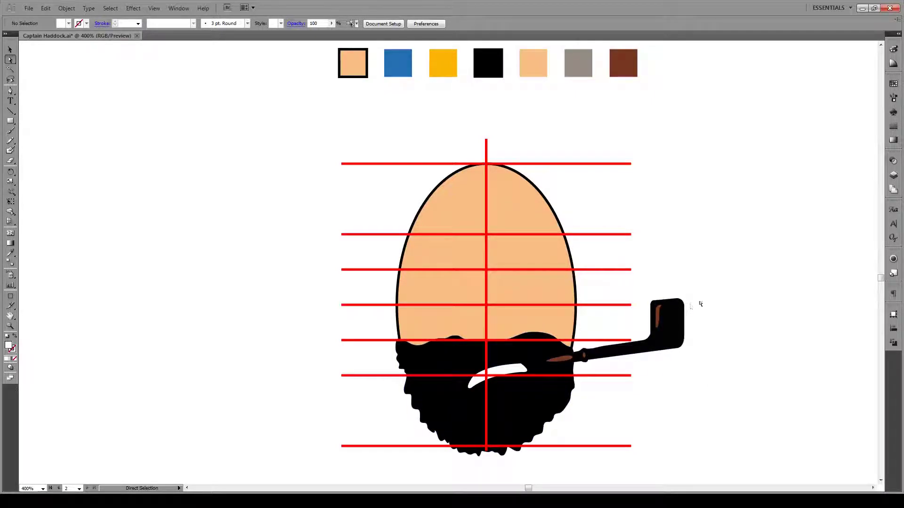
Widen the pipe's bowl by moving the anchor points of its outer side slightly away from the face.
drag(685, 325, 670, 379)
drag(683, 338, 697, 337)
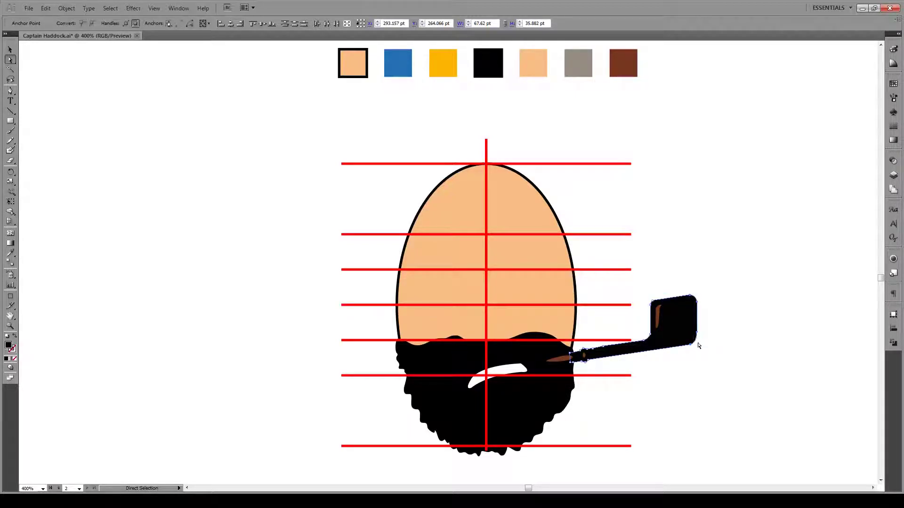
drag(696, 332, 693, 333)
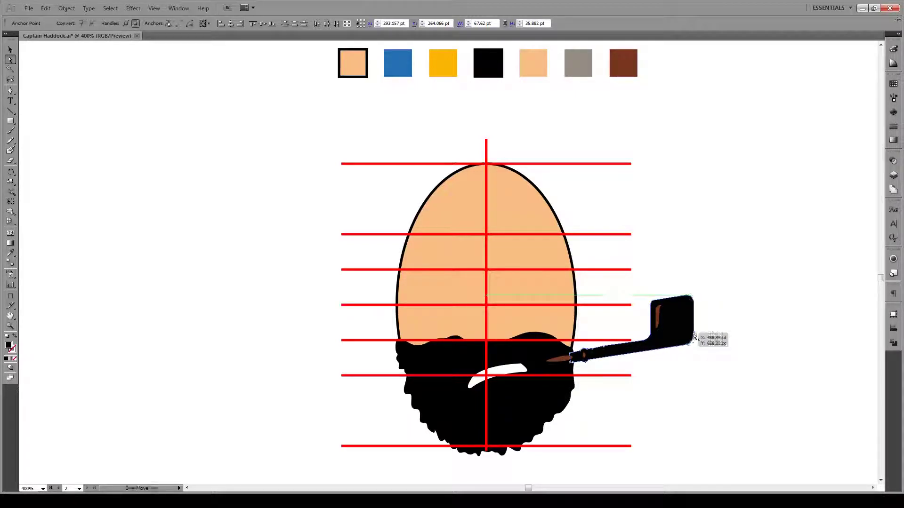
click(704, 361)
key(v)
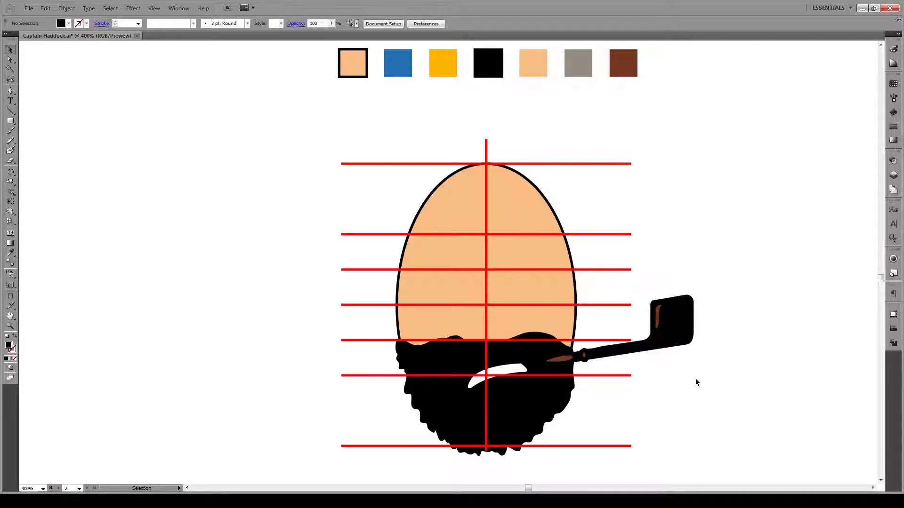
Draw the nose outline with the Pen tool in a 3 pt black stroke without fill, from the bridge around to a hooked nostril.
key(shift+x)
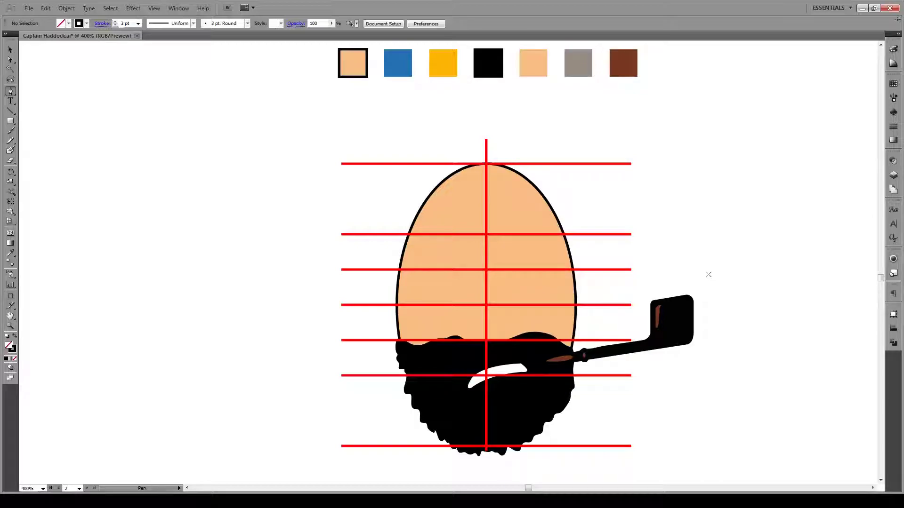
click(126, 23)
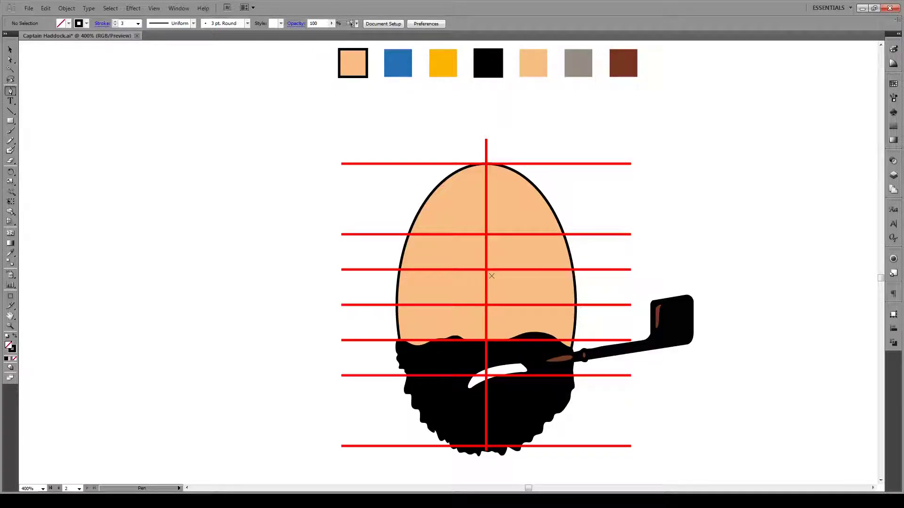
click(492, 275)
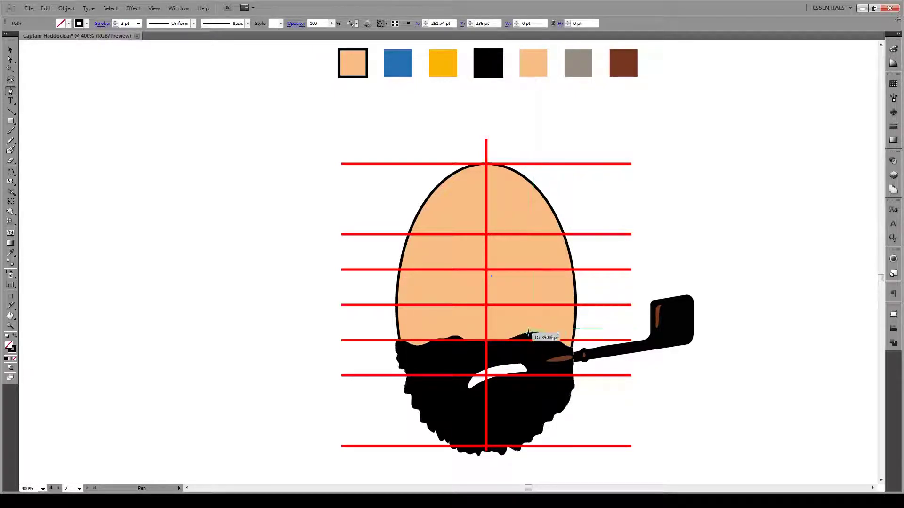
click(528, 305)
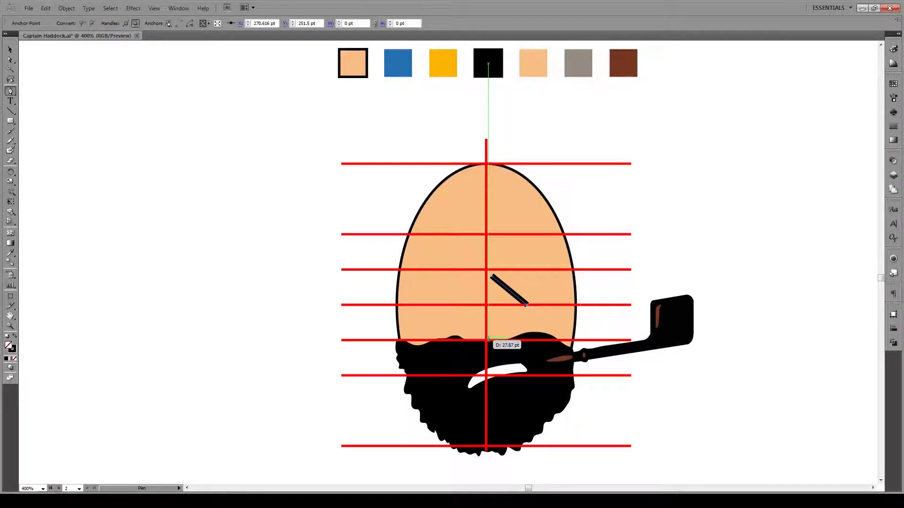
mouse_move(488, 339)
mouse_down()
mouse_move(419, 344)
mouse_move(433, 343)
mouse_up()
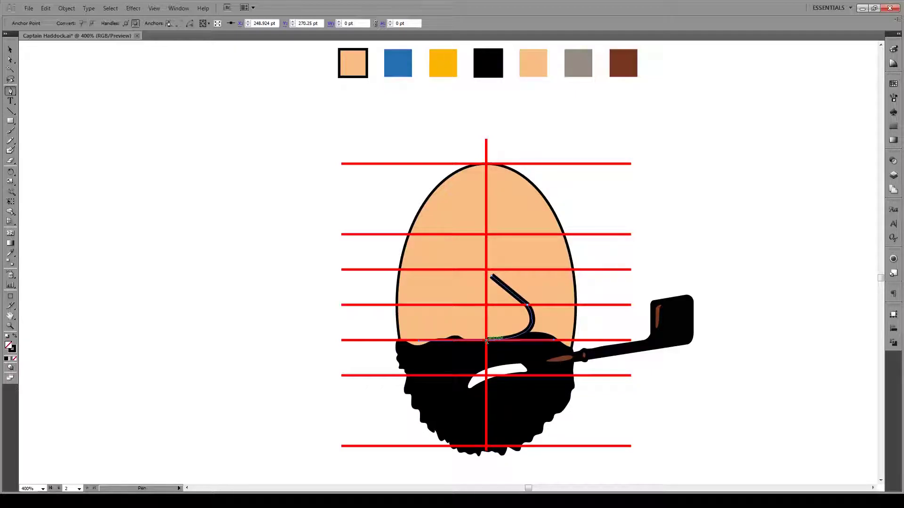
ctrl+click(459, 332)
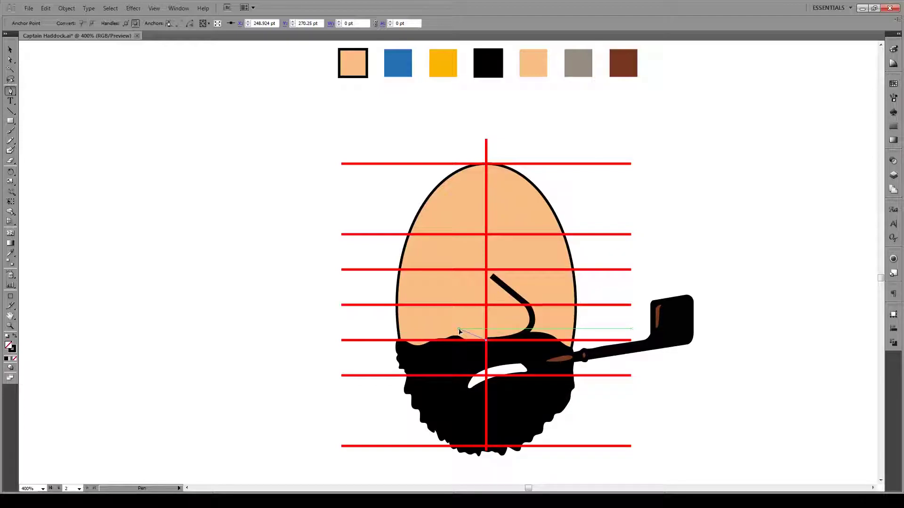
drag(459, 330, 464, 315)
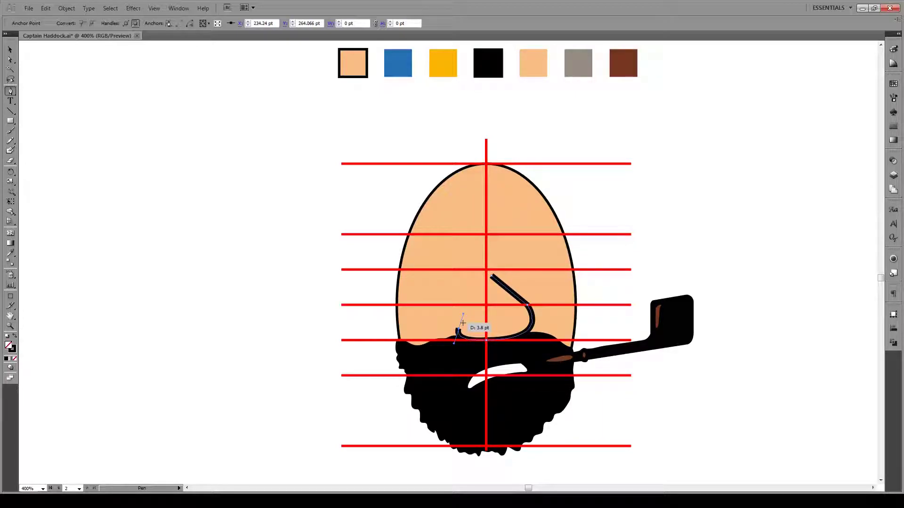
click(458, 330)
ctrl+click(463, 325)
drag(465, 321, 466, 321)
Give the nose outline's stroke round caps.
key(v)
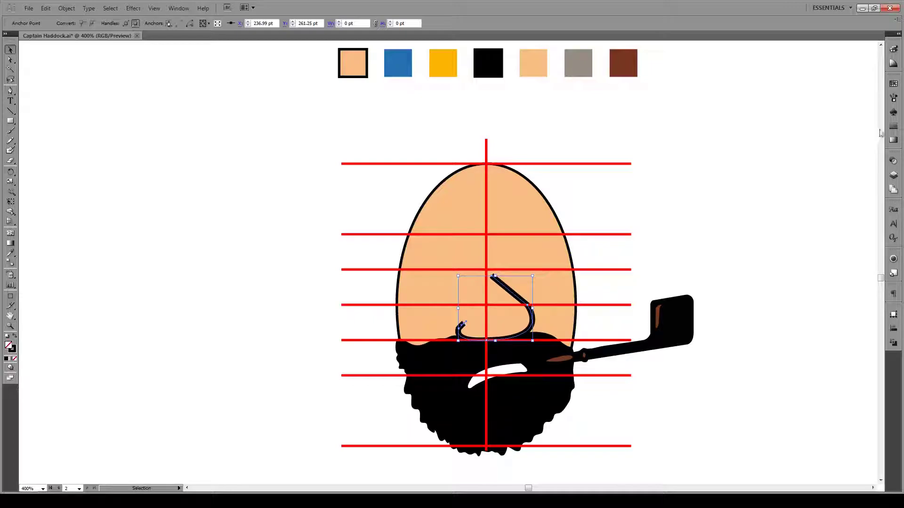
click(893, 126)
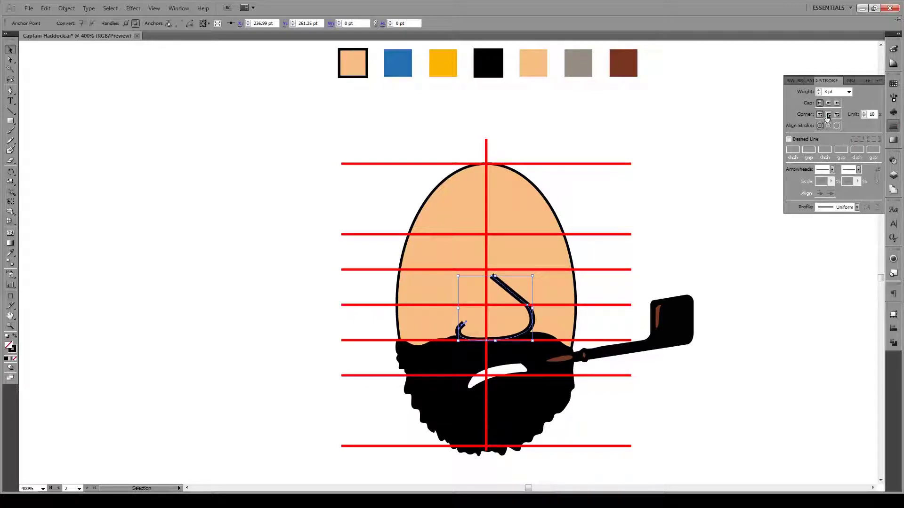
click(828, 103)
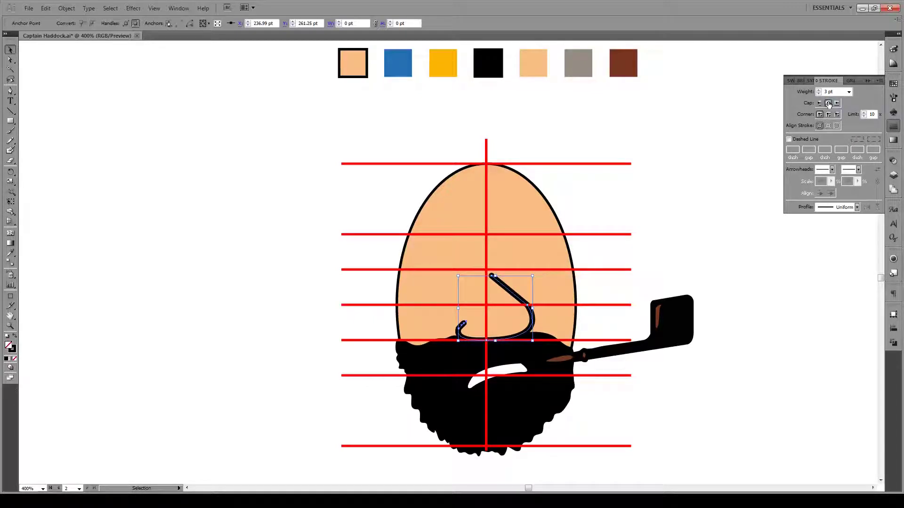
click(697, 249)
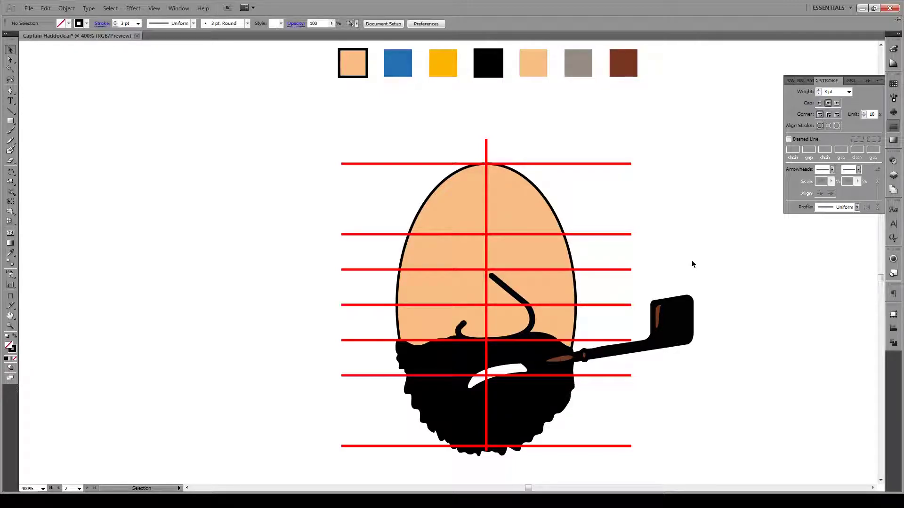
click(868, 81)
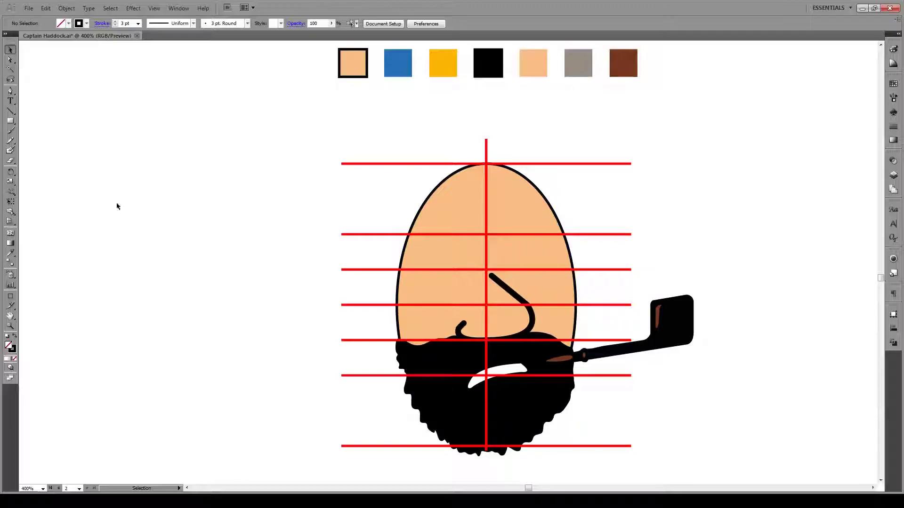
Paint short black wrinkle lines on both cheeks below the eye area with the Paintbrush.
click(13, 135)
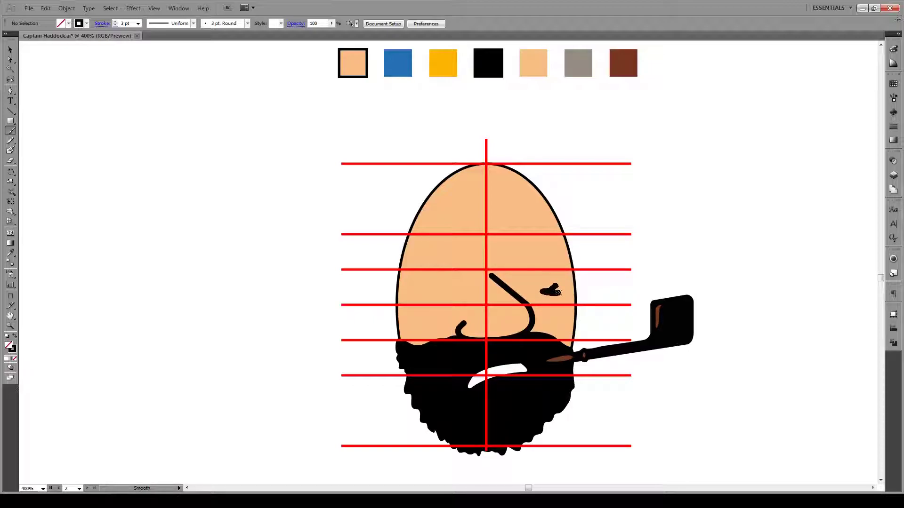
drag(559, 291, 558, 291)
drag(436, 292, 455, 297)
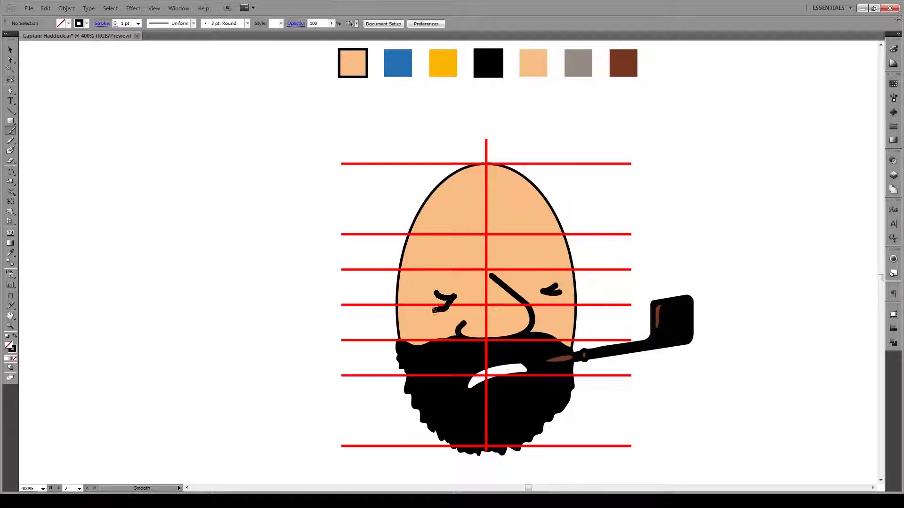
drag(434, 309, 455, 302)
key(v)
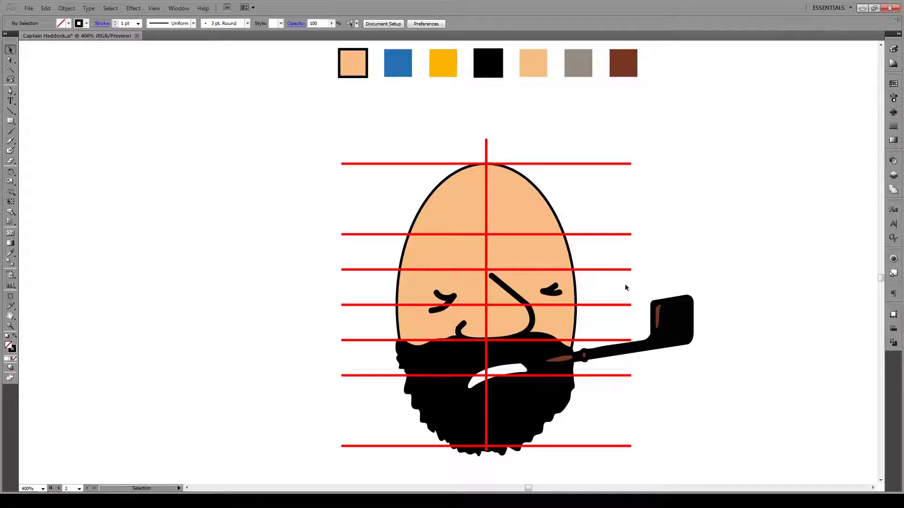
Draw a 9 pt outlined circle as one eye beside the nose bridge and copy it across the face as a taller 11.25 pt oval.
key(l)
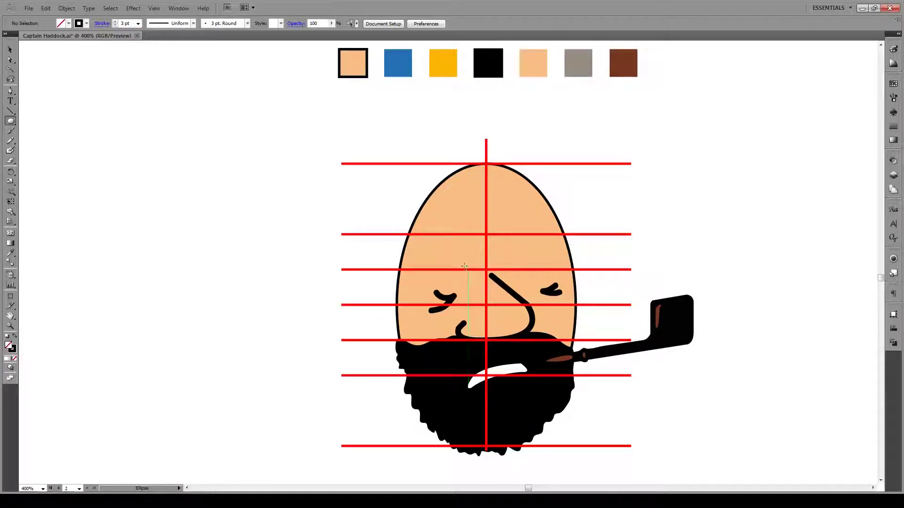
drag(460, 270, 446, 259)
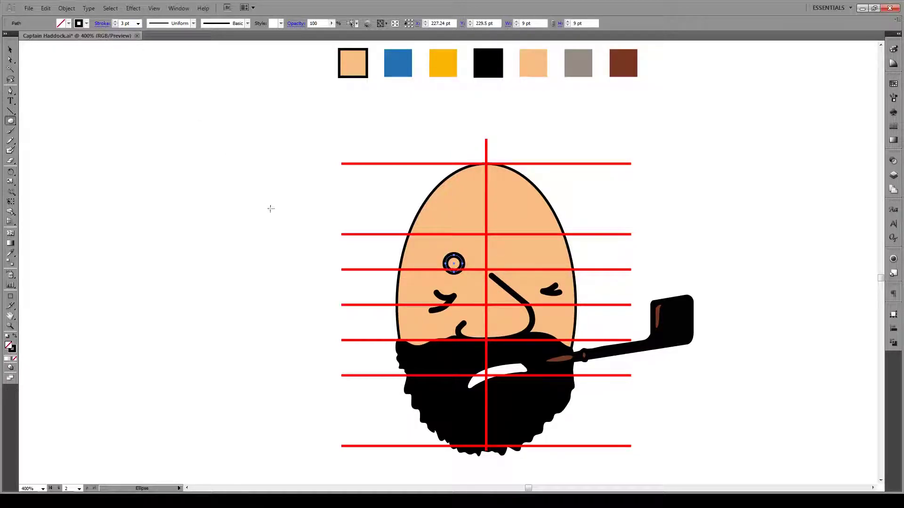
key(v)
click(272, 238)
drag(461, 264, 467, 261)
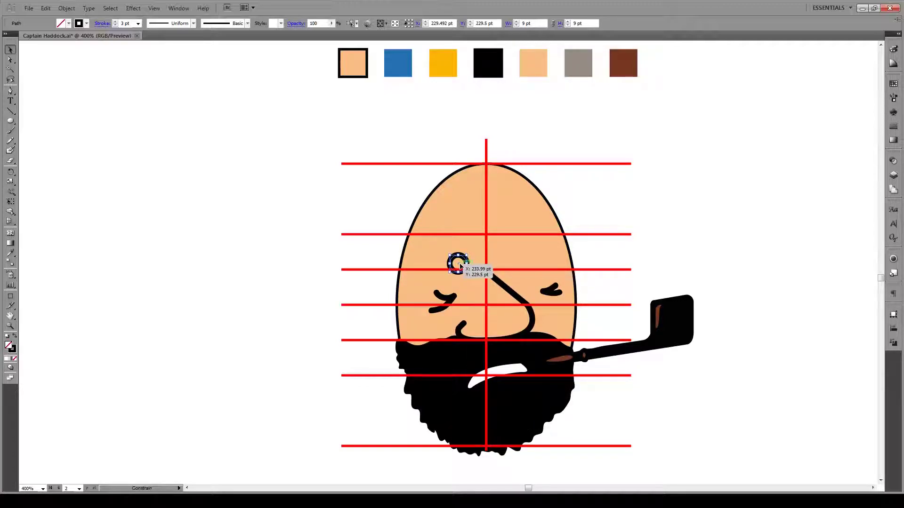
drag(456, 262, 543, 247)
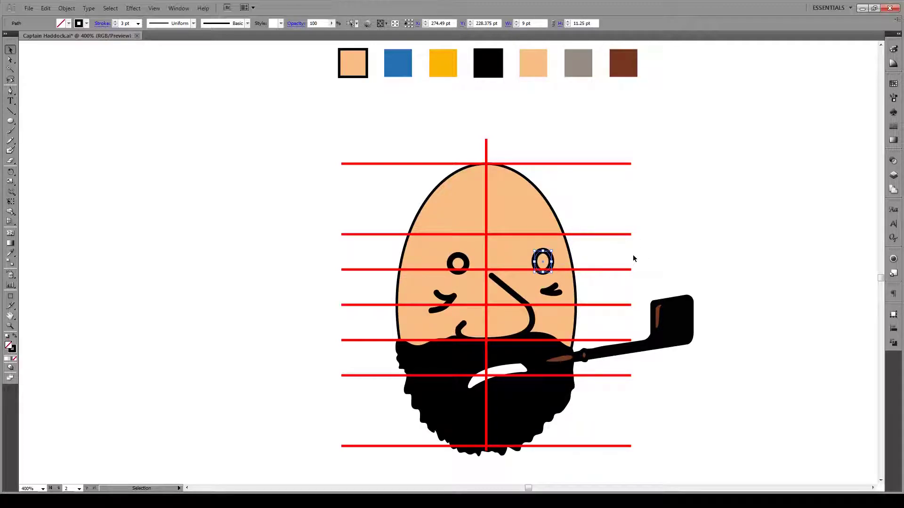
click(633, 256)
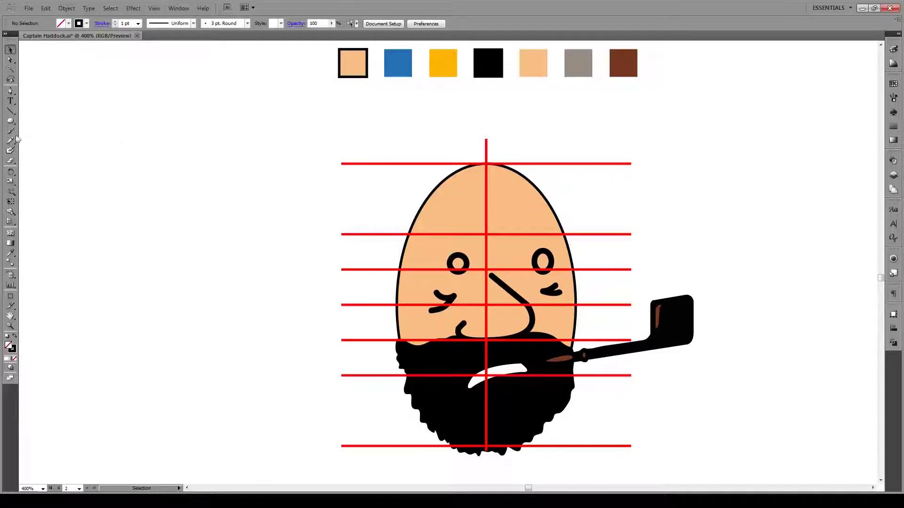
Paint thick black frown lines between the eyes and sweeping brows over both eyes with the Paintbrush.
click(10, 130)
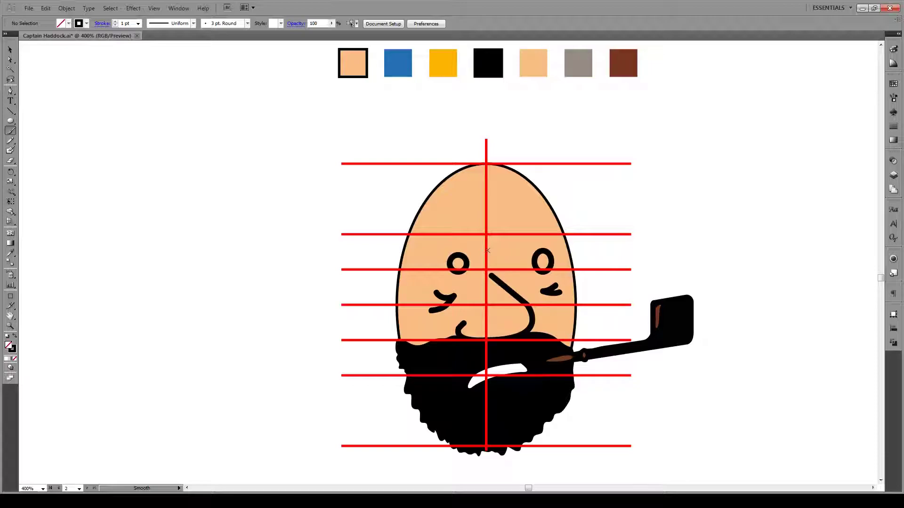
drag(487, 252, 487, 264)
drag(439, 252, 438, 251)
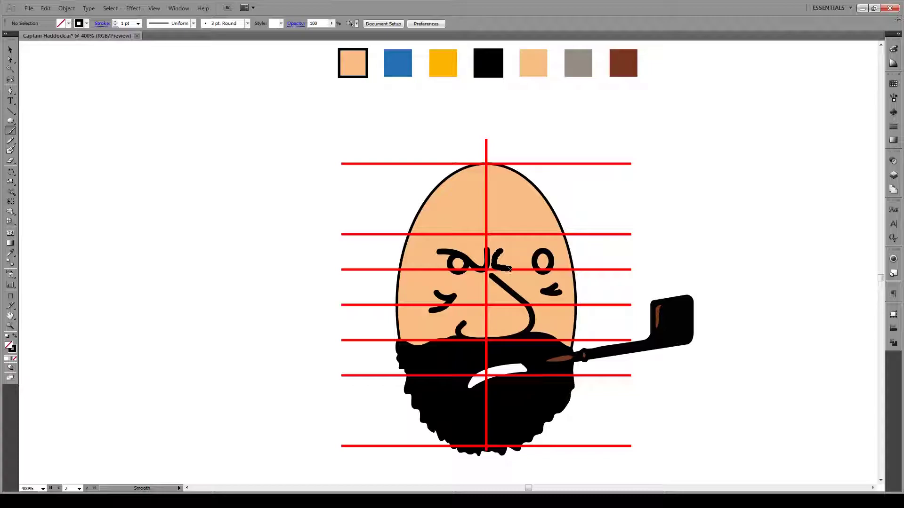
drag(510, 269, 538, 252)
drag(555, 250, 556, 249)
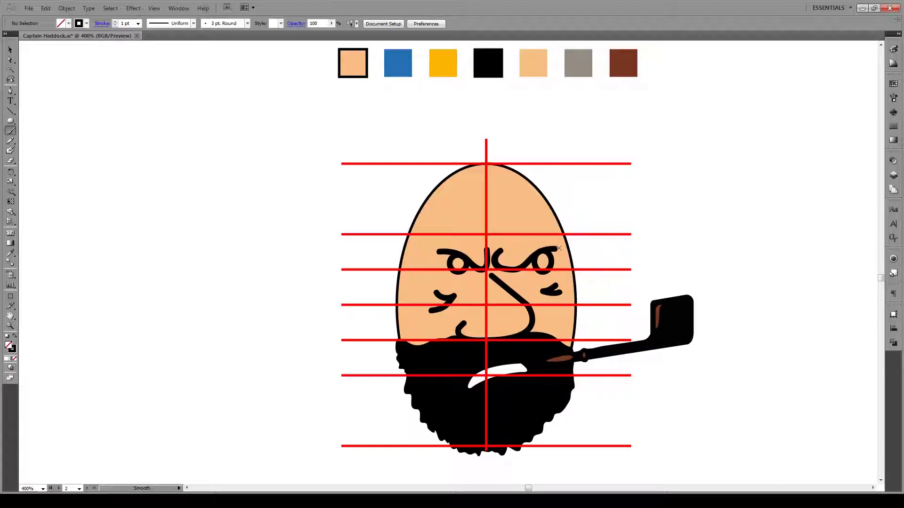
key(v)
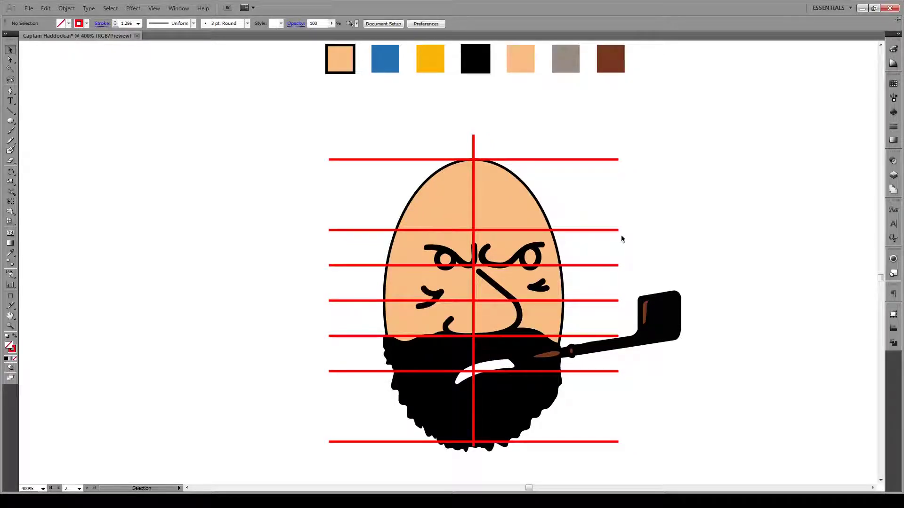
Draw a closed sailor cap outline with a small peak over the upper head with the Pen tool.
key(p)
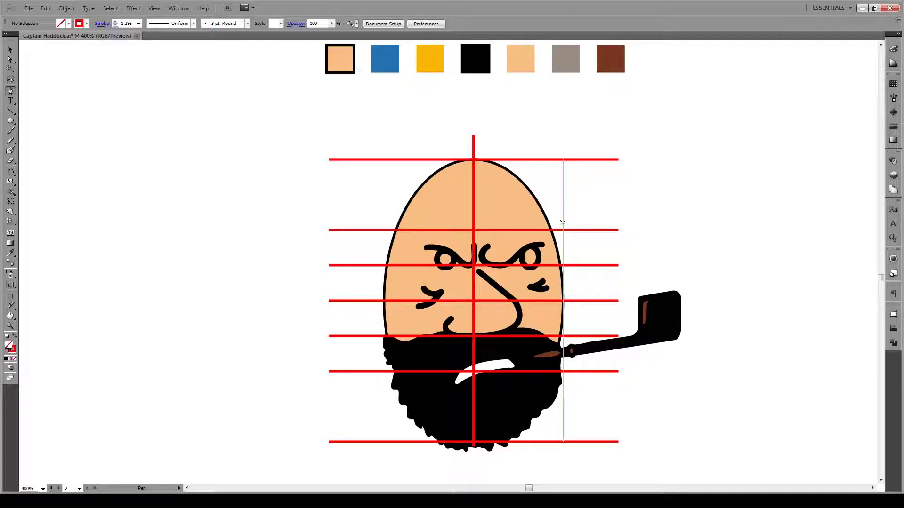
drag(562, 223, 541, 240)
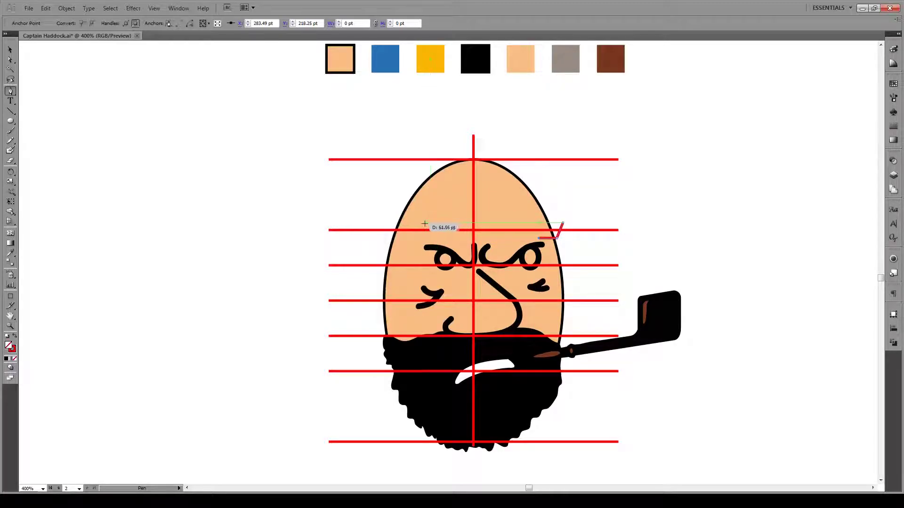
drag(436, 223, 396, 218)
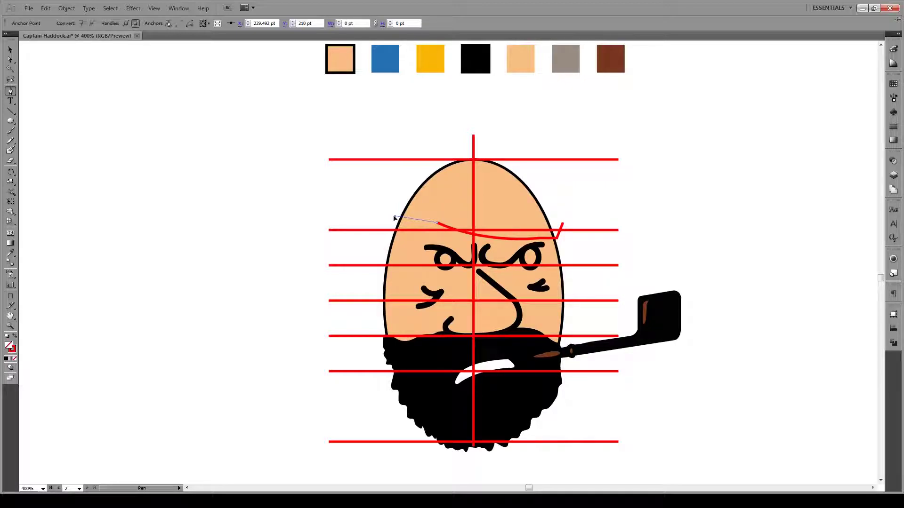
drag(394, 217, 393, 202)
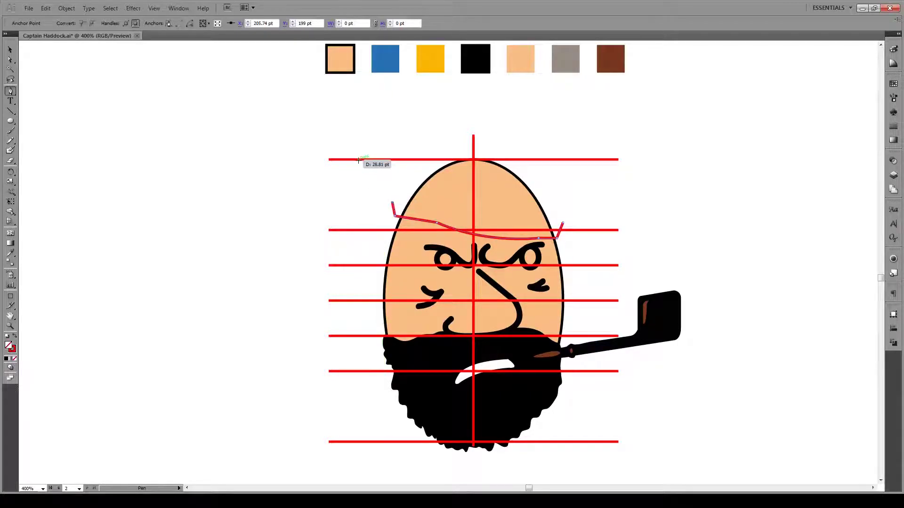
mouse_move(359, 159)
mouse_down()
mouse_move(365, 146)
mouse_move(357, 131)
mouse_move(462, 88)
mouse_move(430, 106)
mouse_move(524, 92)
mouse_move(502, 93)
mouse_move(540, 110)
mouse_up()
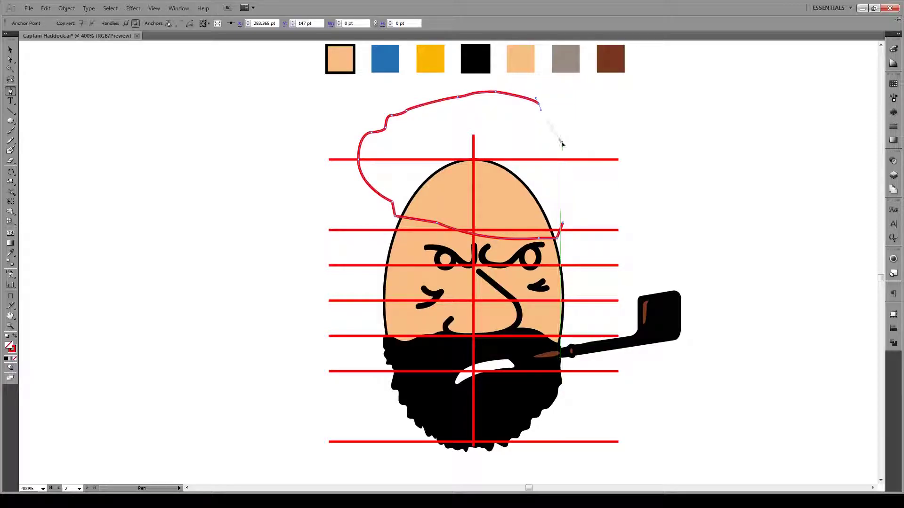
click(560, 140)
drag(573, 156, 555, 218)
click(601, 215)
click(563, 223)
key(v)
drag(605, 179, 612, 179)
click(586, 191)
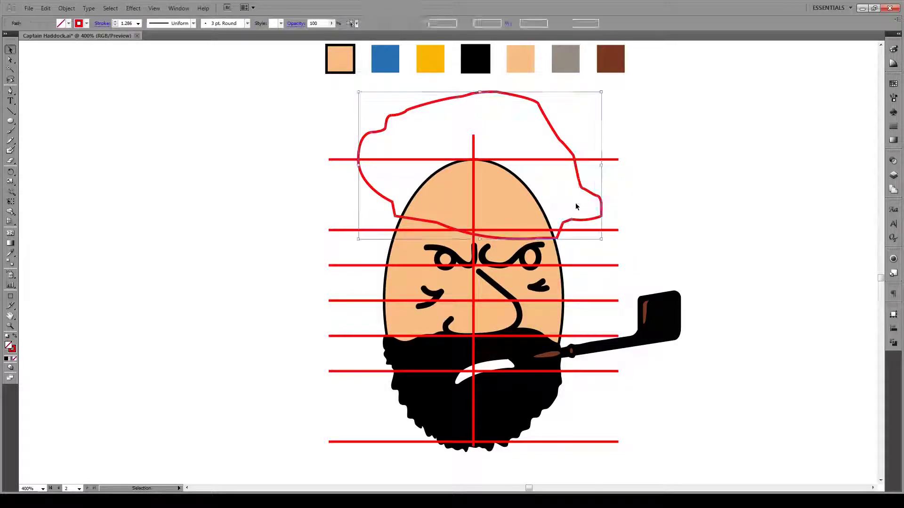
Fill the cap with the beard's black and no stroke using the Eyedropper.
key(i)
click(530, 389)
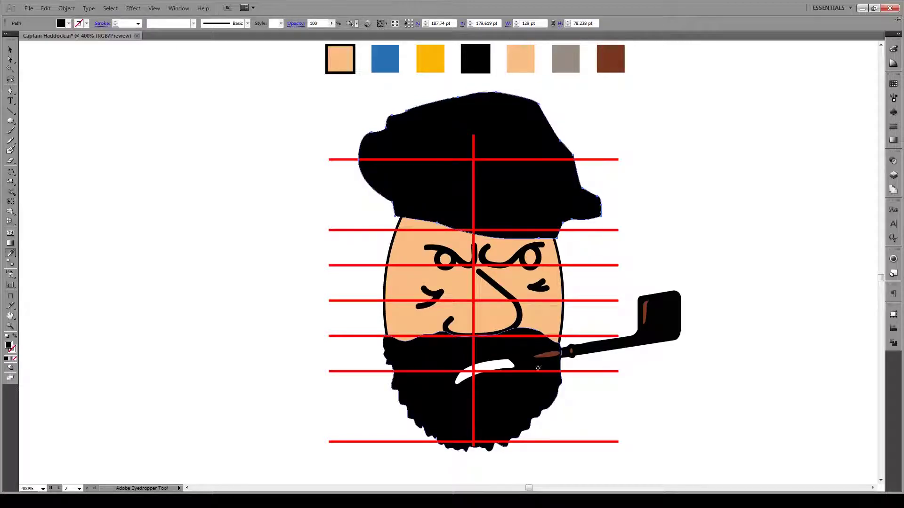
key(v)
click(605, 253)
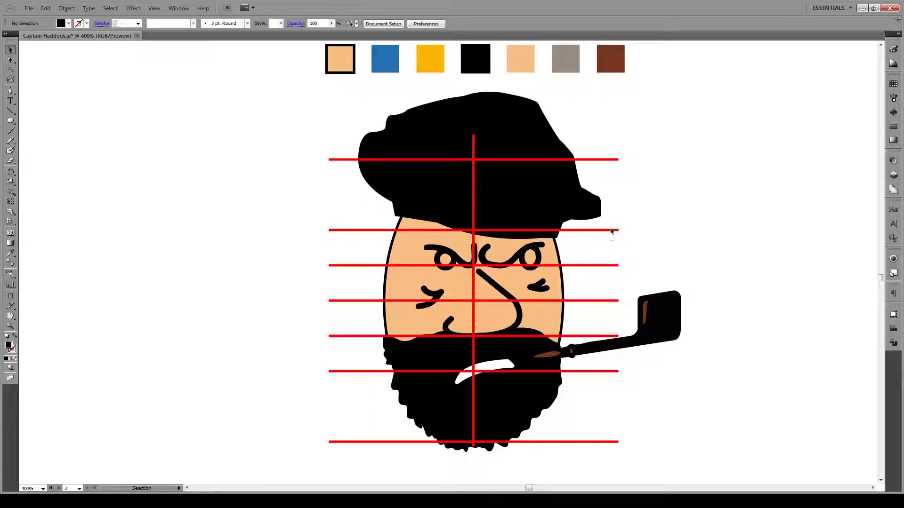
Smooth the cap's contour with the Simplify path command, raising the curve precision with the preview on.
click(571, 205)
click(65, 6)
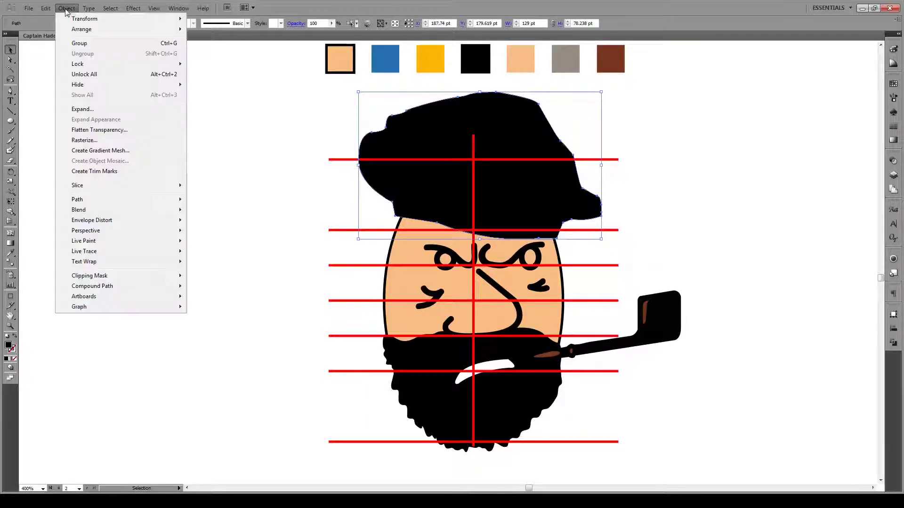
mouse_move(117, 202)
click(212, 249)
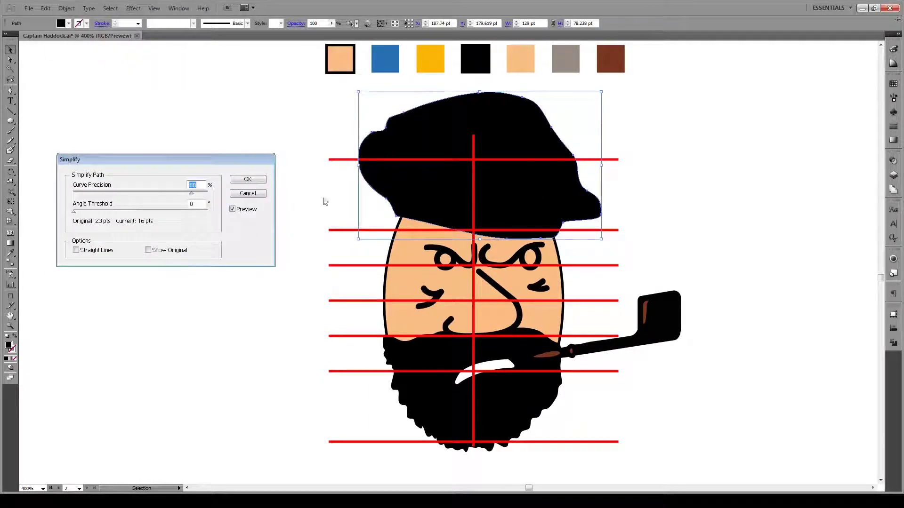
drag(198, 196, 202, 196)
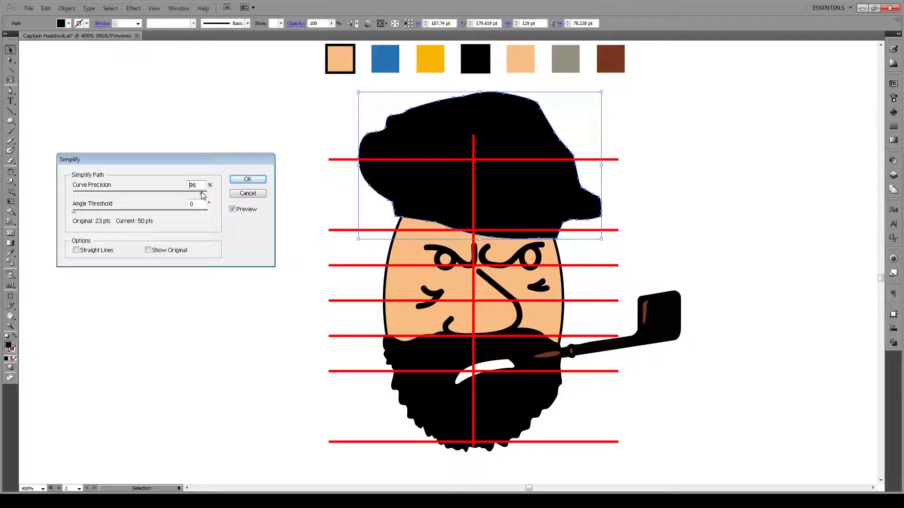
click(248, 180)
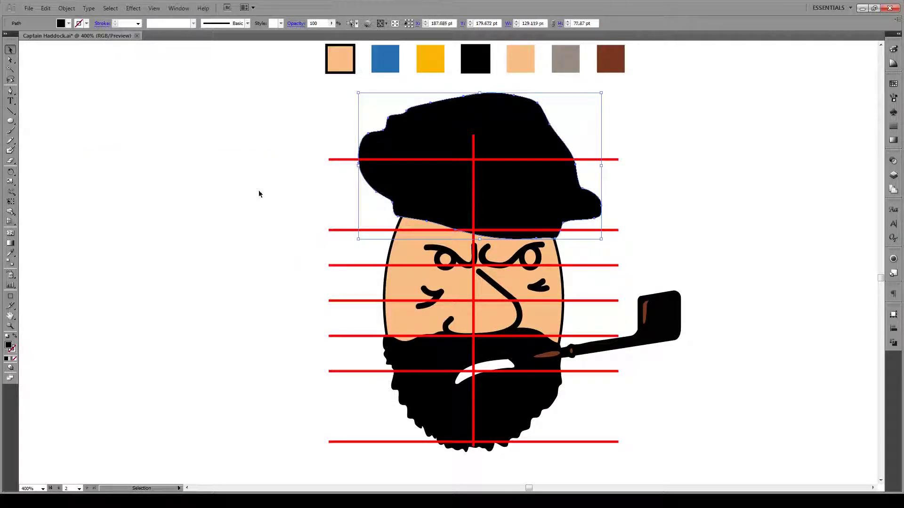
click(259, 200)
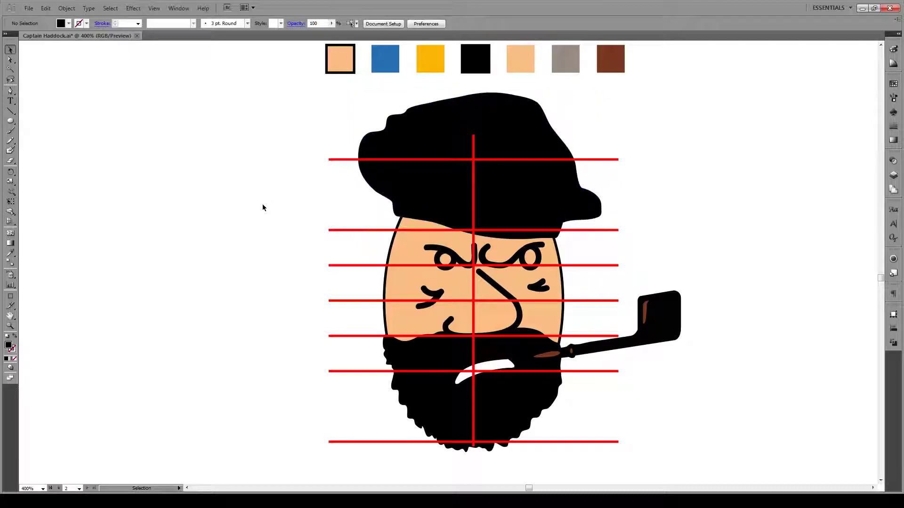
Draw two narrow upright rectangles side by side in the grey swatch colour on the cap's lower front.
click(562, 71)
key(l)
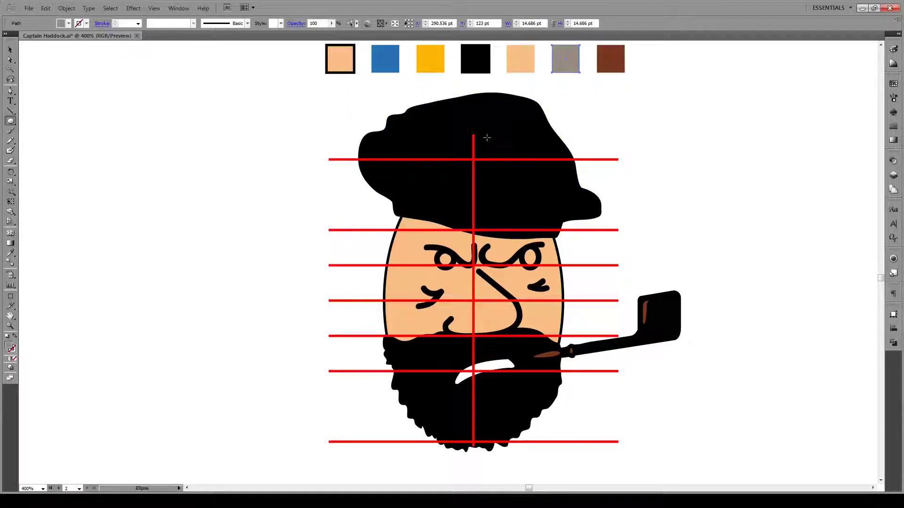
key(m)
mouse_move(482, 204)
mouse_down()
mouse_move(488, 229)
mouse_move(509, 205)
mouse_move(482, 202)
mouse_up()
key(v)
click(515, 214)
Slant the ends of the grey rectangles by moving their corner points, making them follow the cap's edge.
key(a)
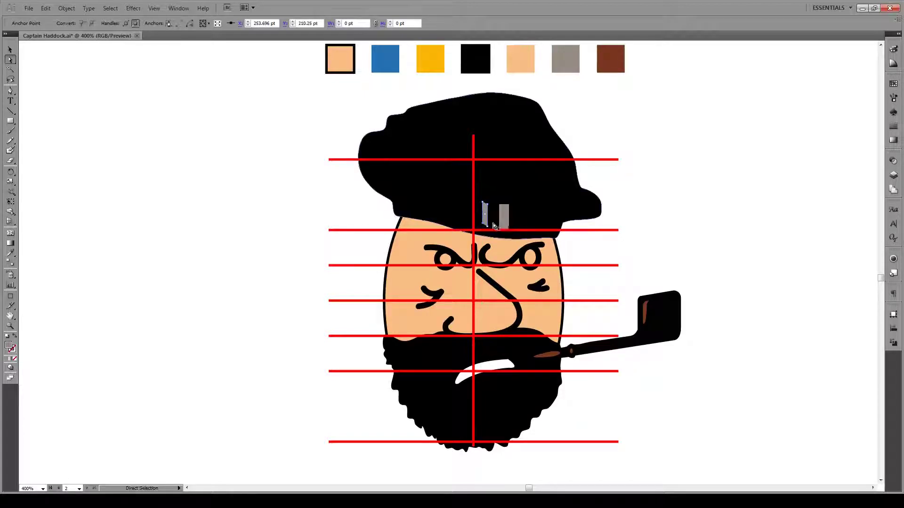
click(508, 229)
drag(509, 231, 507, 218)
click(643, 207)
key(v)
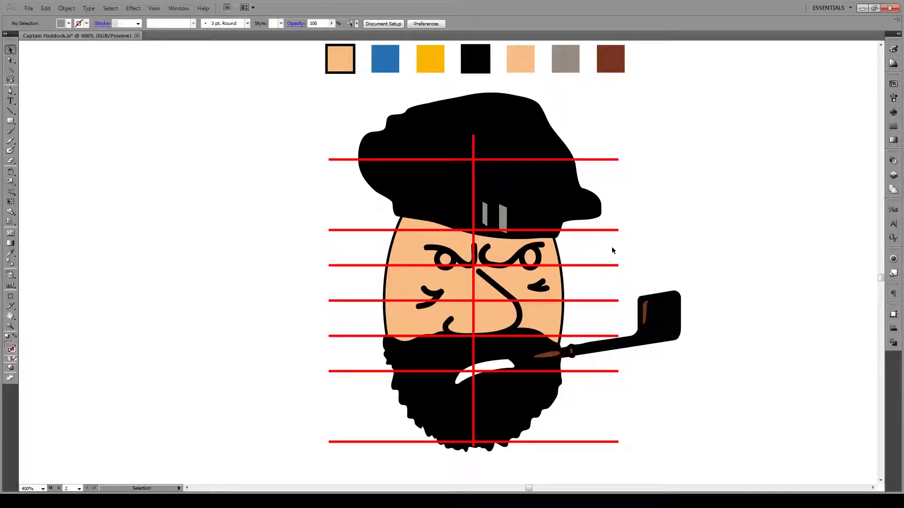
Draw a thin curved stripe in the yellow swatch colour across the cap above the grey bars with the Pen tool.
click(430, 59)
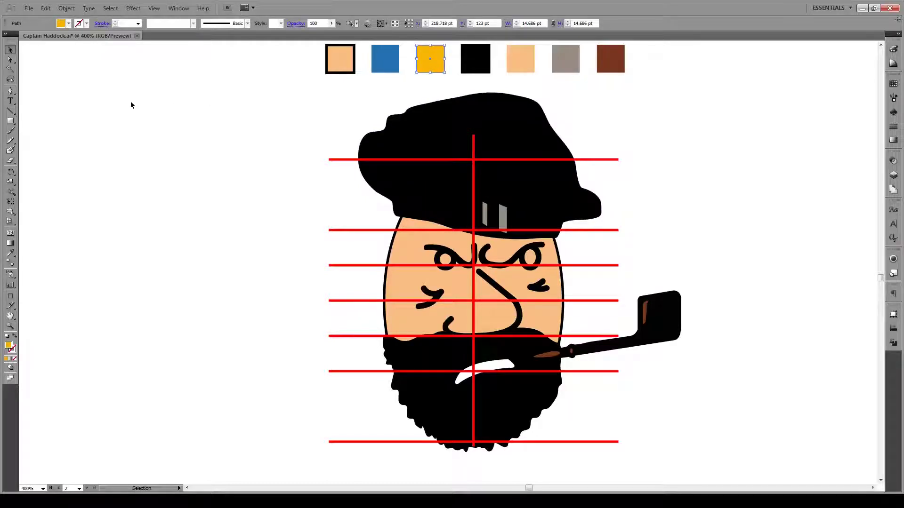
key(p)
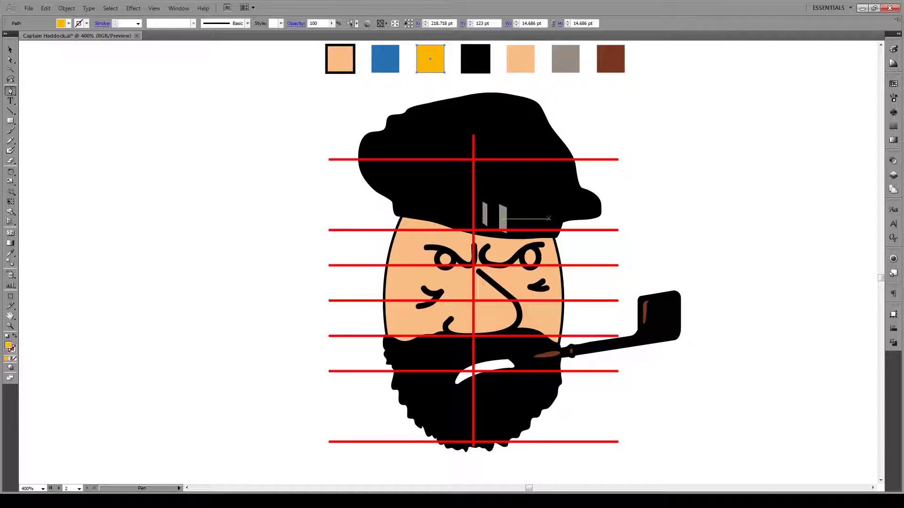
click(548, 218)
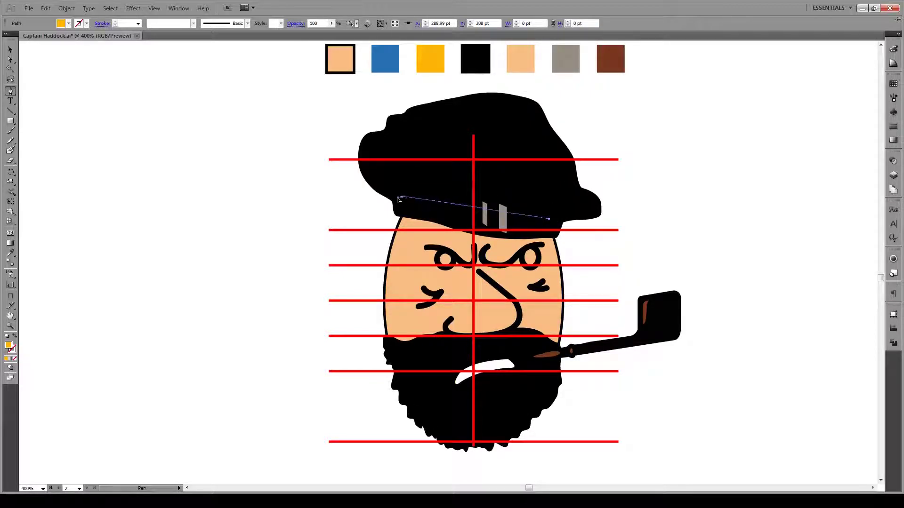
drag(402, 197, 323, 215)
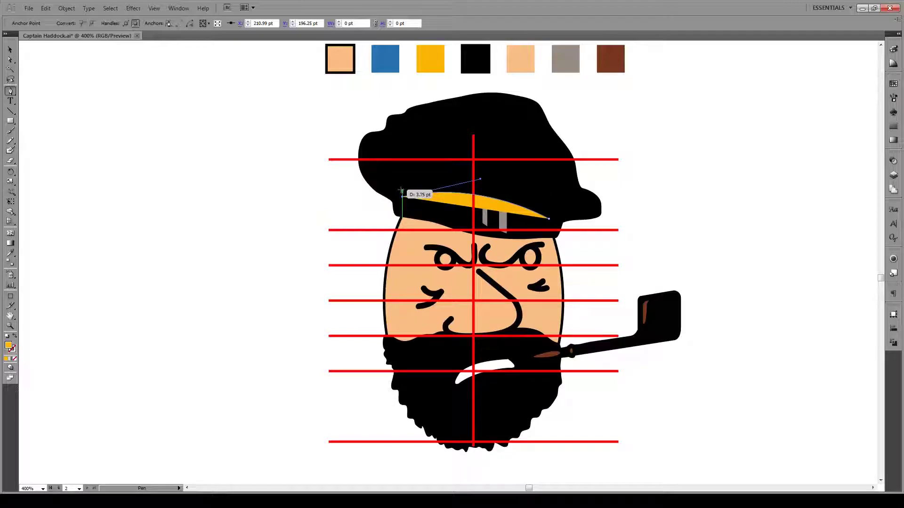
drag(402, 190, 410, 179)
click(402, 189)
drag(468, 185, 473, 185)
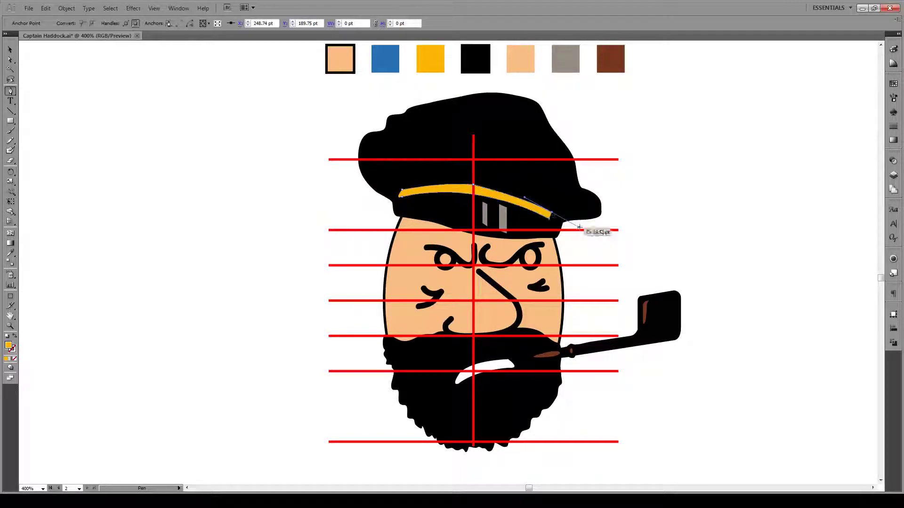
drag(551, 217, 569, 224)
key(v)
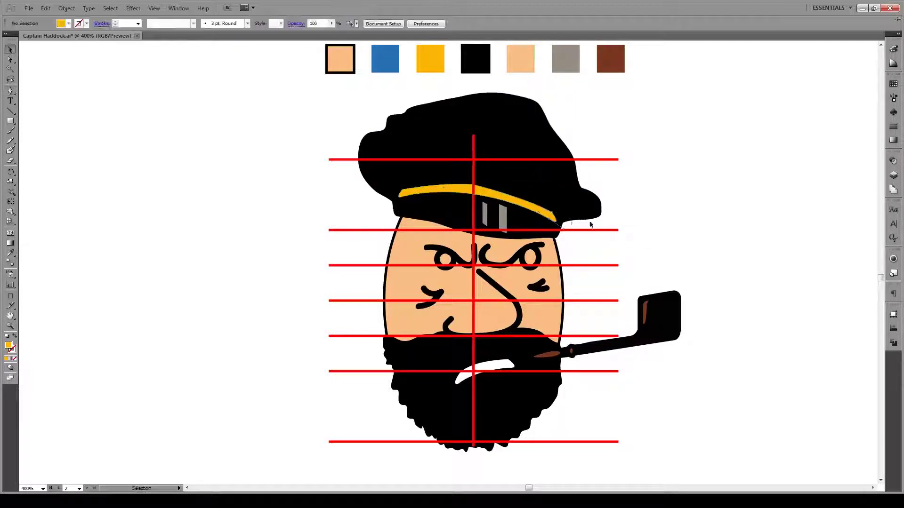
Copy the yellow stripe just above the original and move the two grey bars slightly farther apart.
click(499, 200)
drag(500, 200, 503, 184)
click(503, 218)
drag(508, 225, 507, 223)
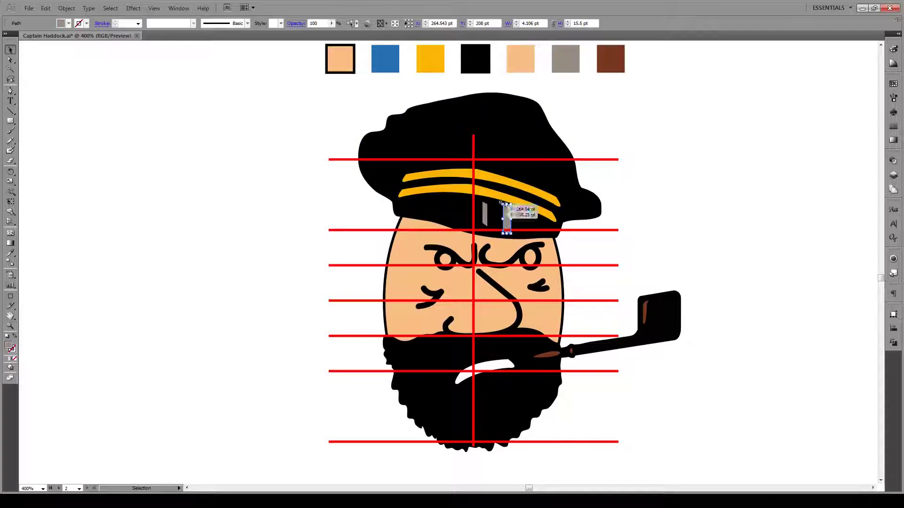
click(634, 207)
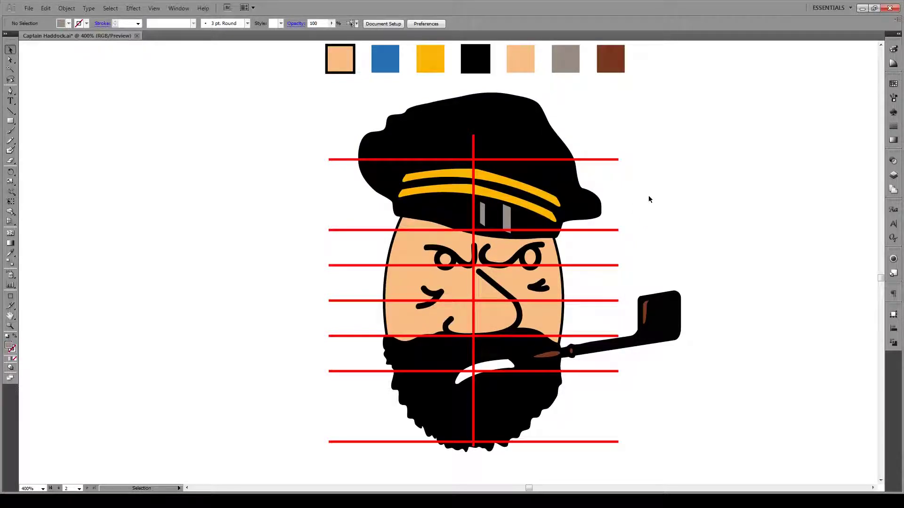
Draw a closed egg-shaped badge on the cap's front above the stripes with the Pen tool.
click(498, 117)
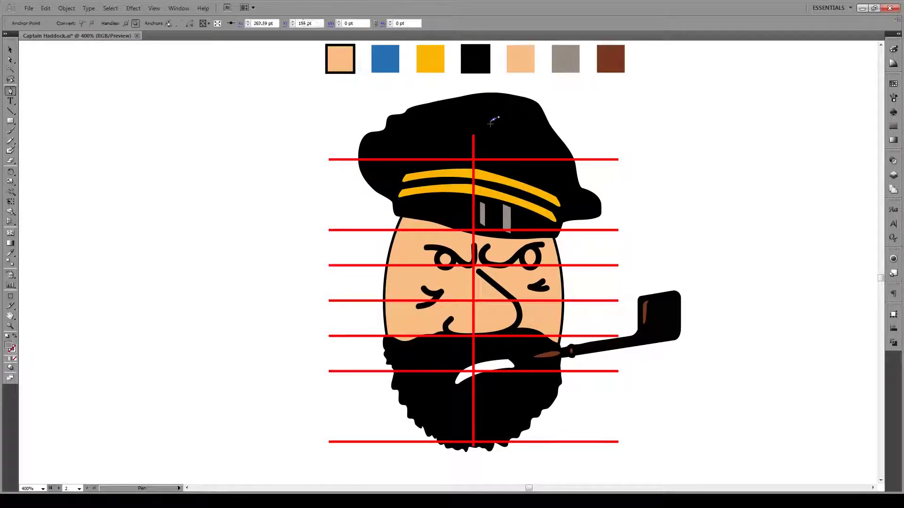
drag(485, 137, 486, 149)
click(491, 154)
click(511, 154)
click(516, 154)
click(521, 135)
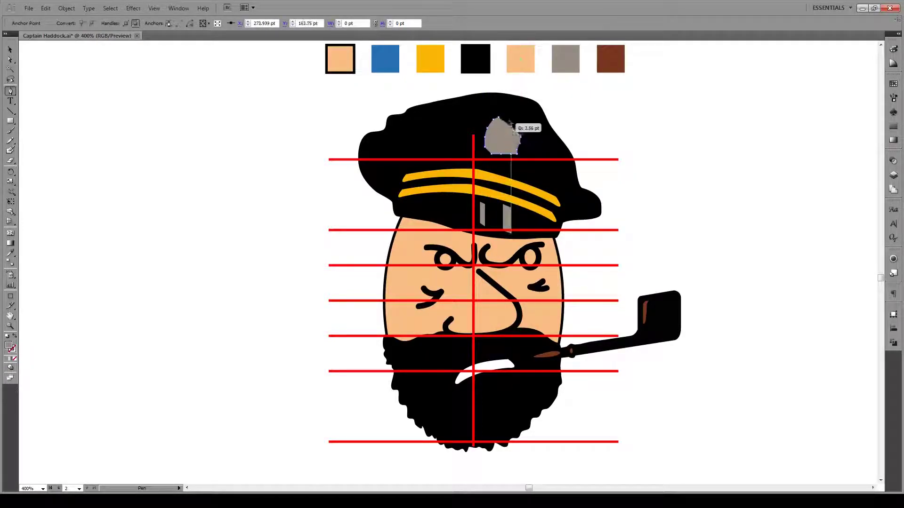
click(507, 117)
click(498, 117)
Fill the cap badge with the stripes' yellow using the Eyedropper.
key(i)
click(502, 180)
key(v)
click(600, 126)
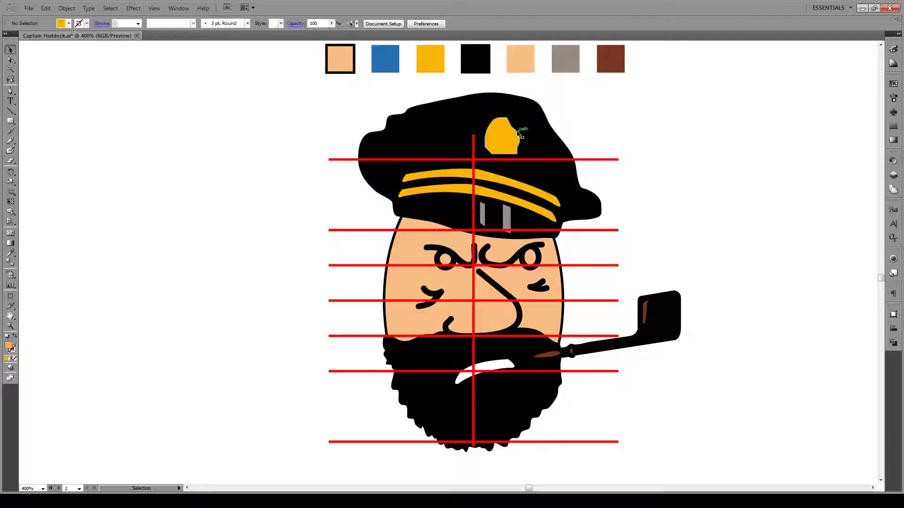
Smooth the yellow badge's outline with the Simplify path command.
click(511, 137)
click(66, 8)
click(291, 236)
click(248, 179)
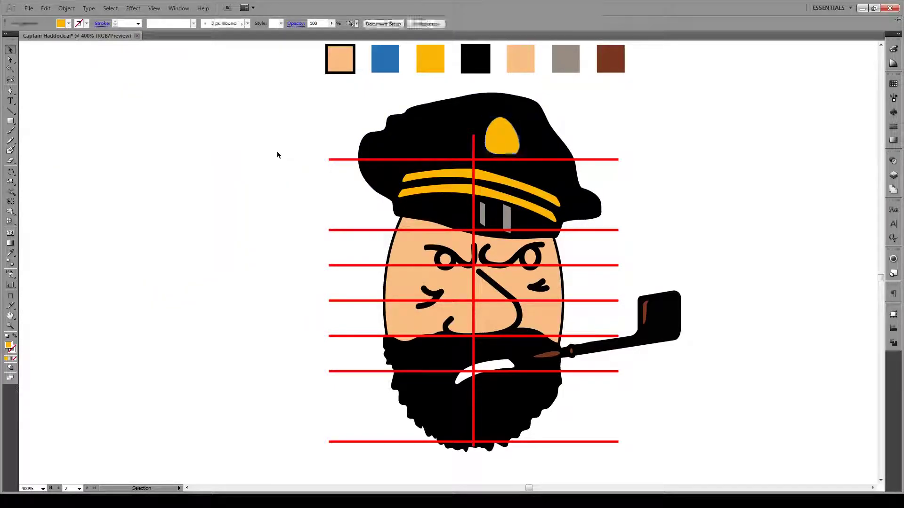
click(276, 154)
Draw a small anchor symbol, about 9 by 9 pt, on the yellow cap badge with the Pencil tool and give it a 3 pt stroke.
click(11, 141)
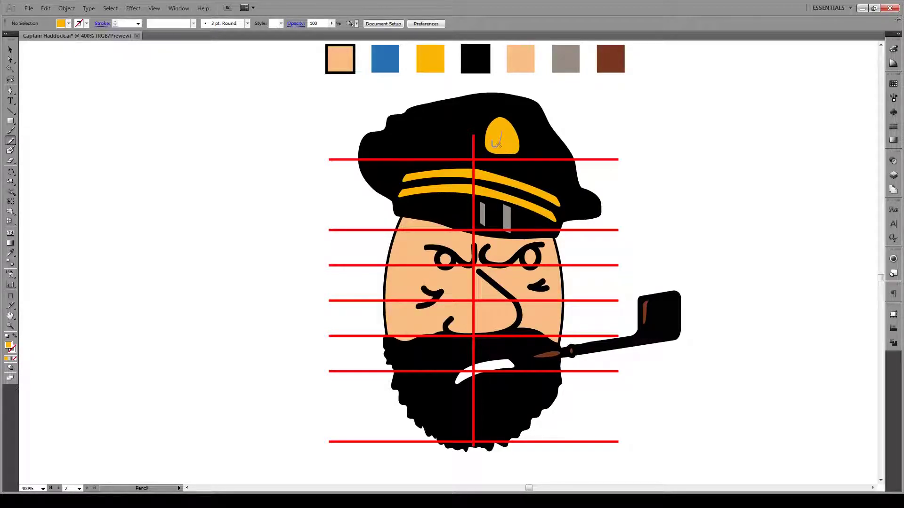
drag(508, 145, 509, 145)
click(138, 23)
click(131, 64)
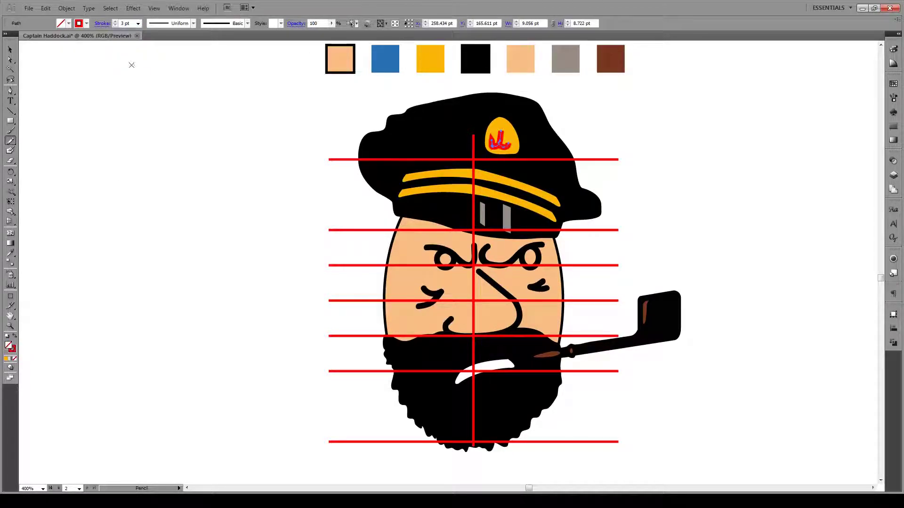
Give the badge's anchor symbol rounded stroke caps and corners and set its stroke weight to 2 pt.
key(v)
click(892, 128)
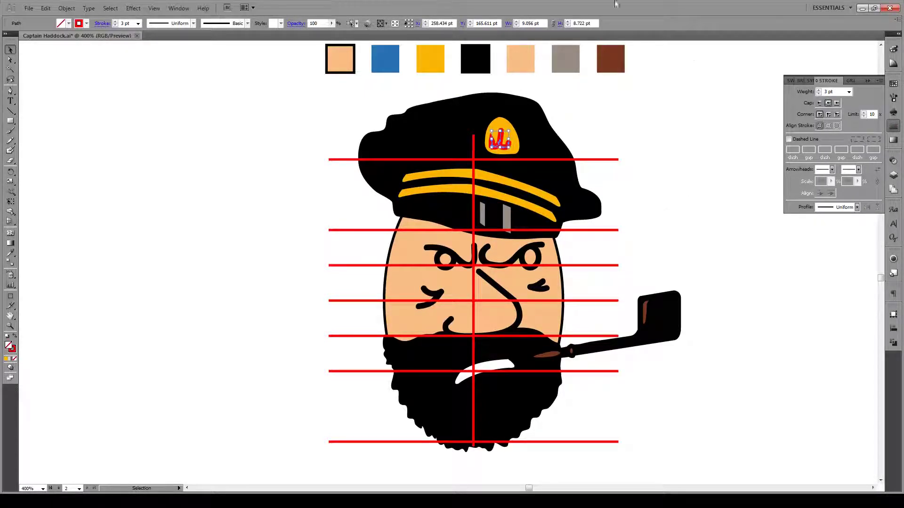
click(138, 24)
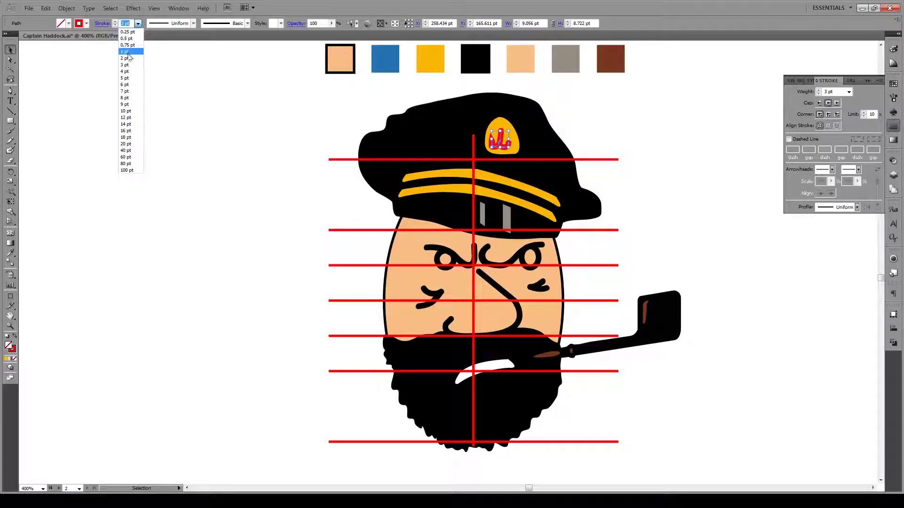
click(127, 60)
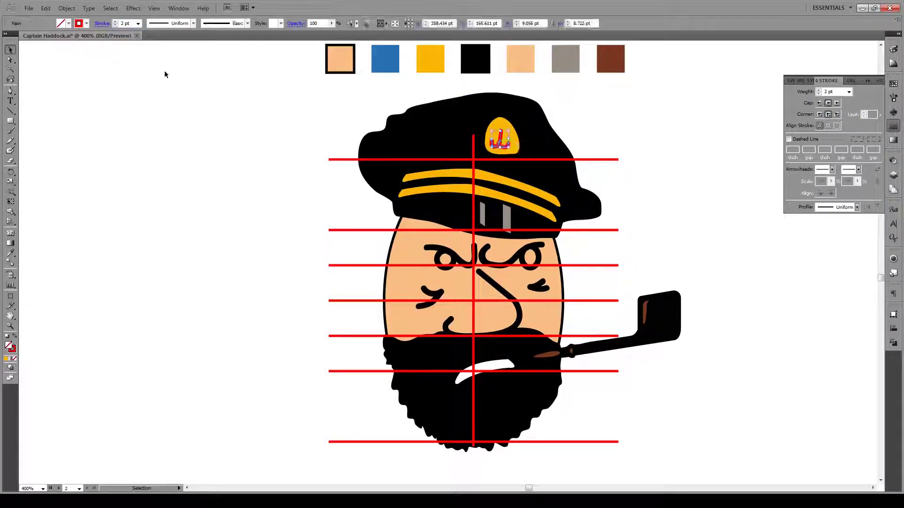
Colour the anchor symbol's stroke black (RGB 2, 2, 2) and deselect it.
double_click(13, 351)
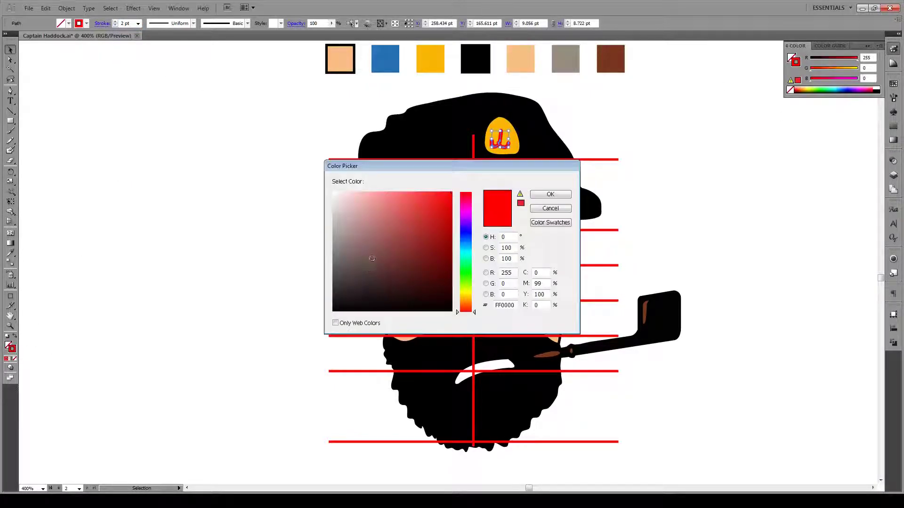
click(550, 194)
click(633, 144)
Isolate the anchor symbol on the badge and slightly adjust its lower central point, then leave isolation.
scroll(567, 130, up, 2)
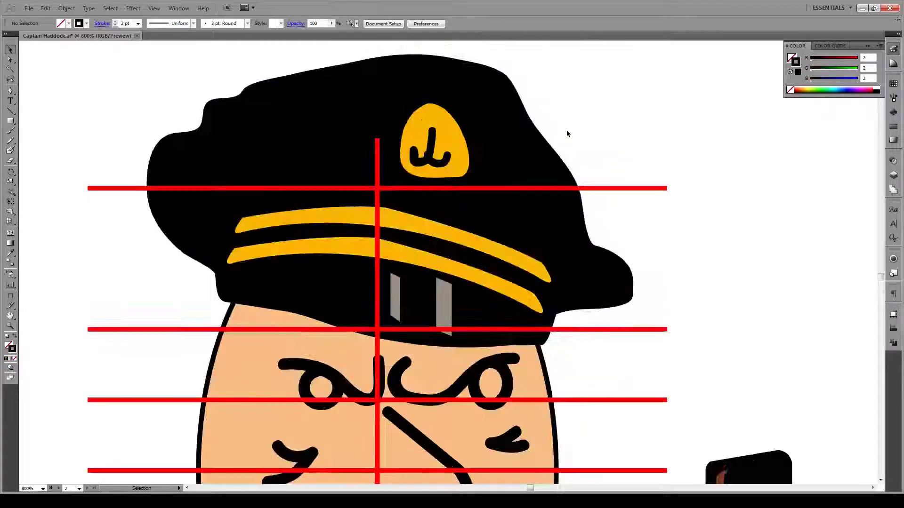
double_click(426, 157)
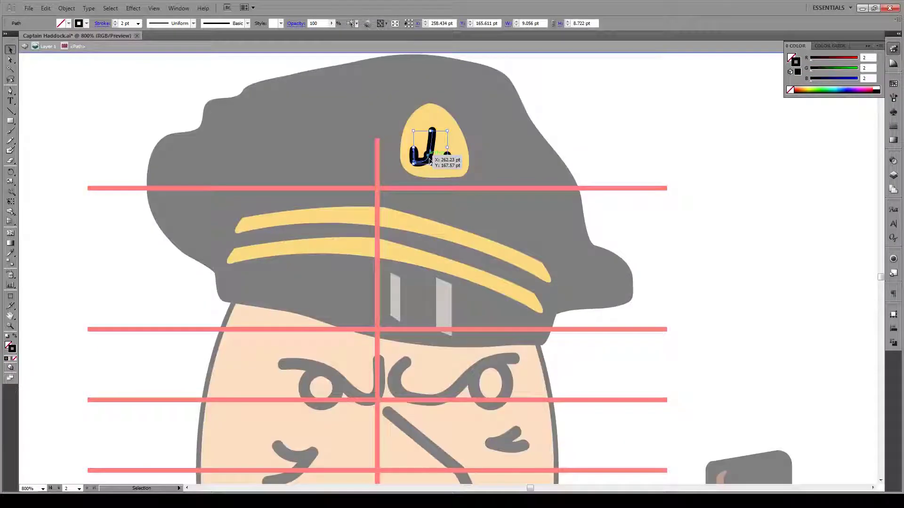
key(a)
drag(427, 157, 429, 160)
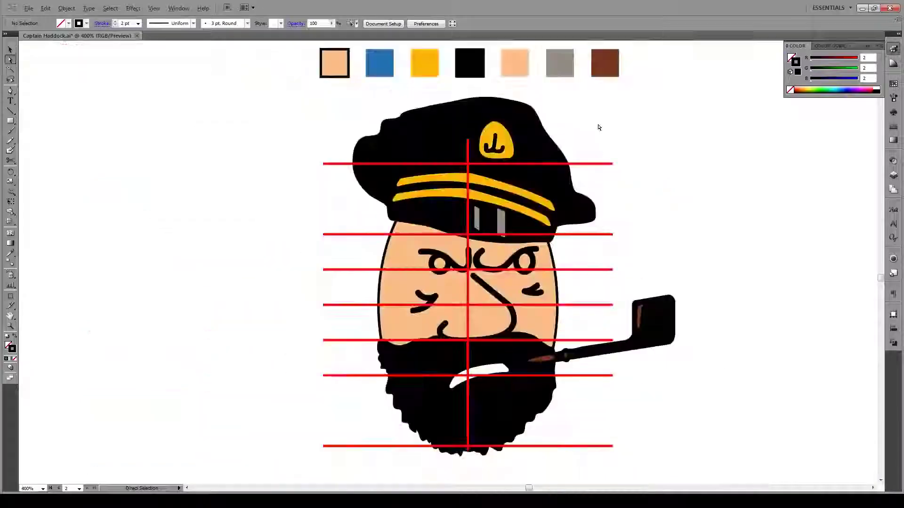
key(ctrl+minus)
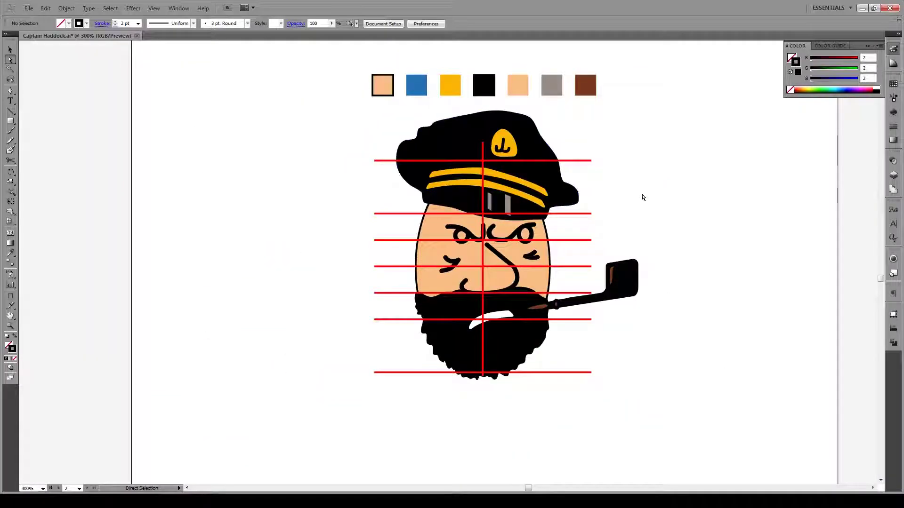
click(869, 46)
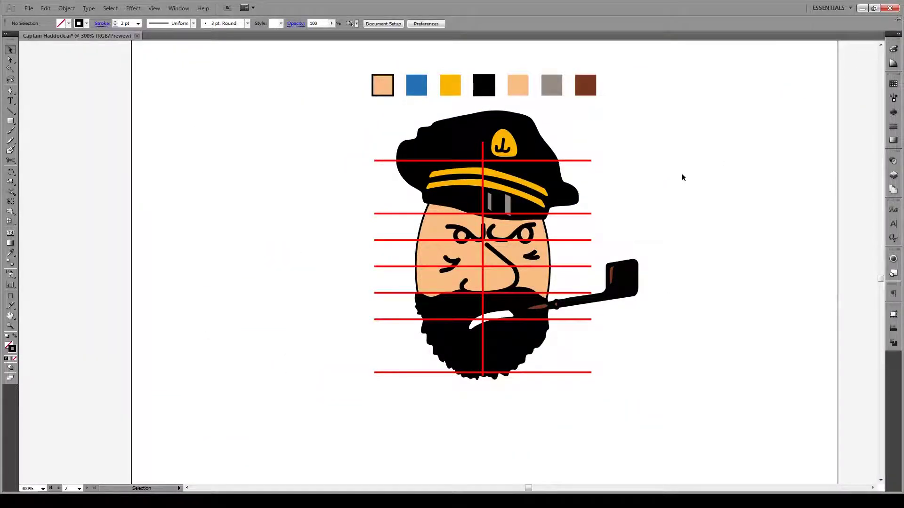
Draw a narrow closed black hair strip along the face's right edge, from the cap down to the beard, with the Pen tool.
key(p)
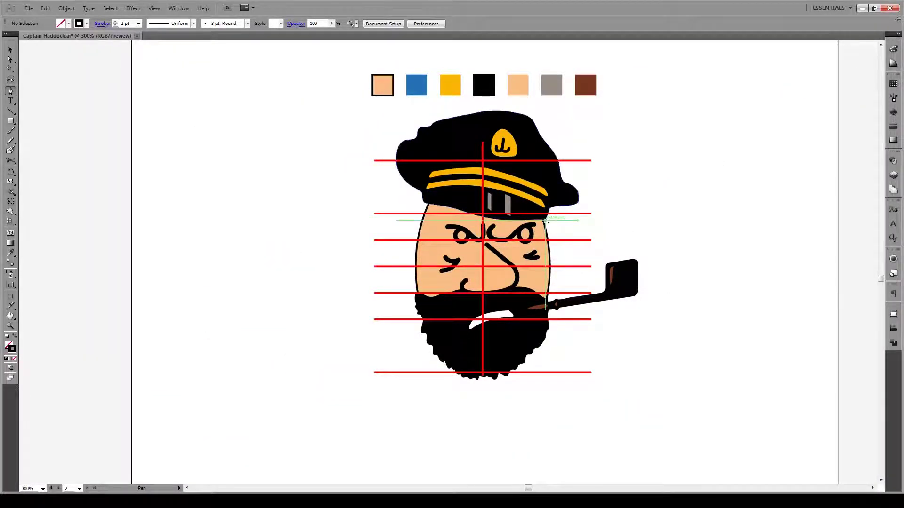
drag(546, 221, 548, 231)
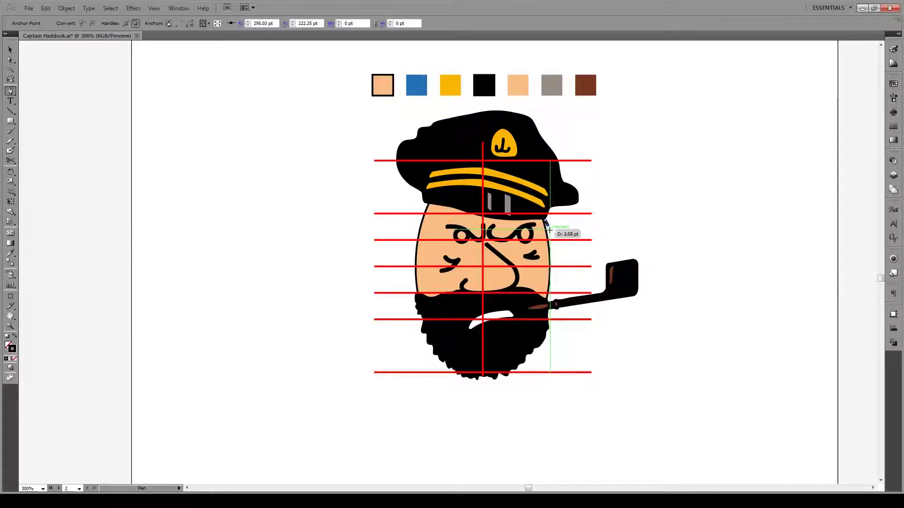
click(549, 231)
click(550, 234)
drag(551, 241, 548, 254)
click(552, 253)
click(552, 265)
click(551, 287)
click(547, 298)
click(548, 258)
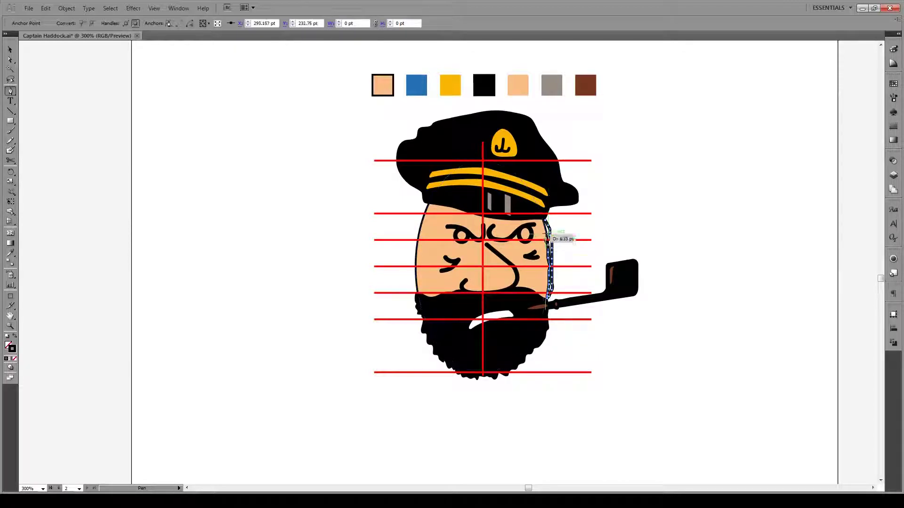
key(v)
click(313, 218)
Draw a wavy closed black hair strip along the face's left edge, from the cap down to the beard, with the Pen tool.
key(p)
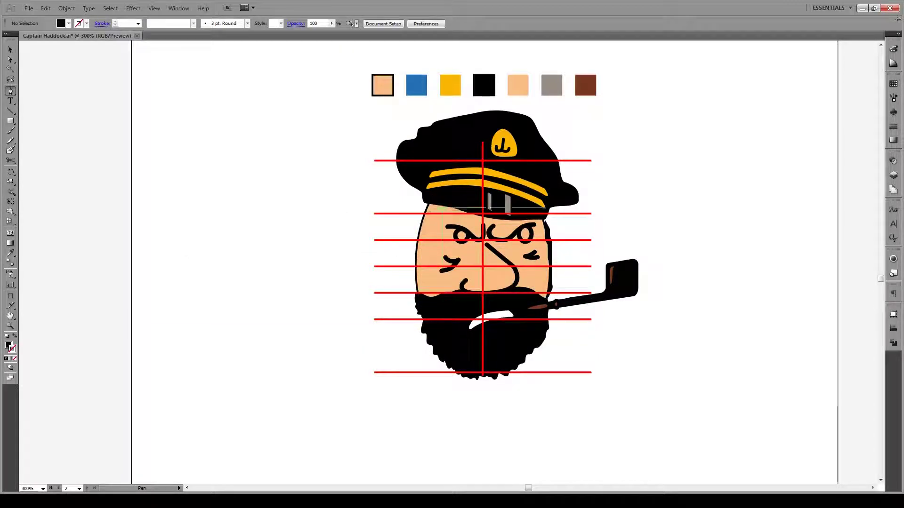
key(ctrl+plus)
key(ctrl+plus)
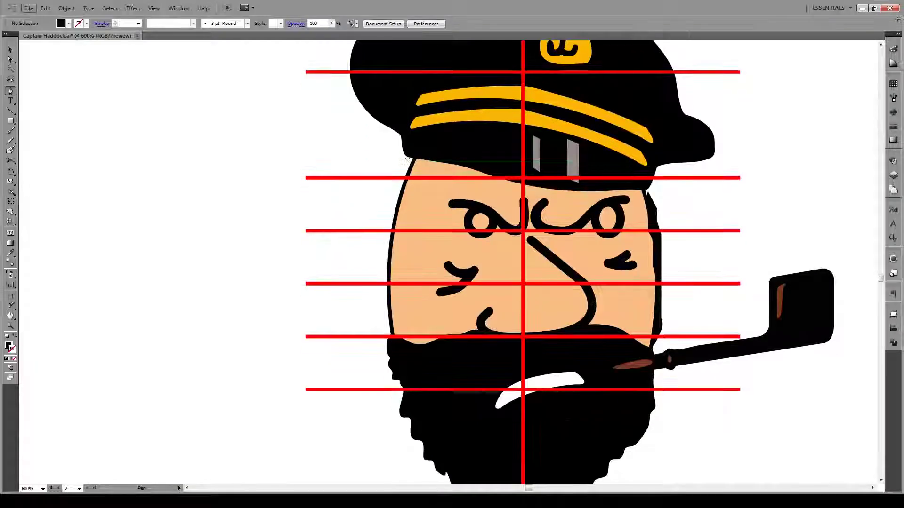
click(403, 161)
drag(387, 230, 384, 255)
click(384, 254)
click(385, 302)
click(393, 336)
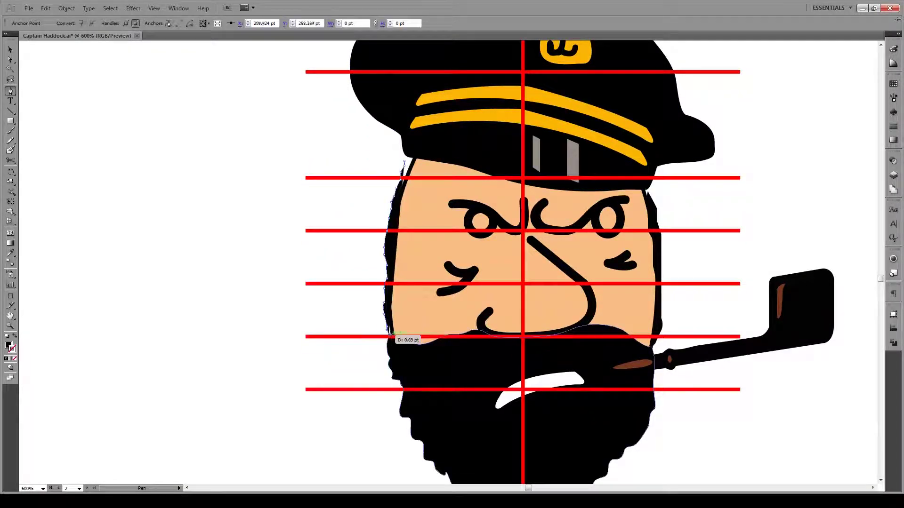
click(394, 298)
click(394, 252)
click(404, 197)
click(420, 153)
click(410, 152)
Tuck the top of the right hair strip under the cap and paint two short black strands below the cap's left side.
key(a)
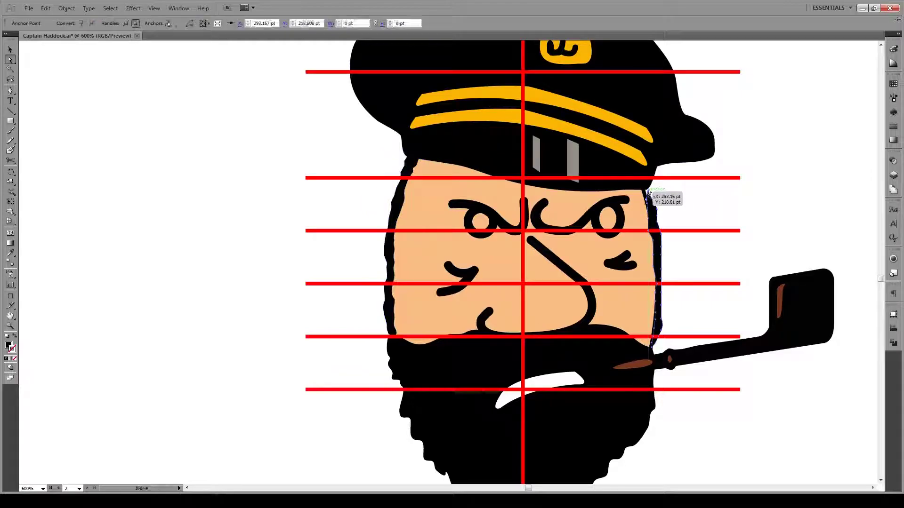
click(667, 194)
click(12, 133)
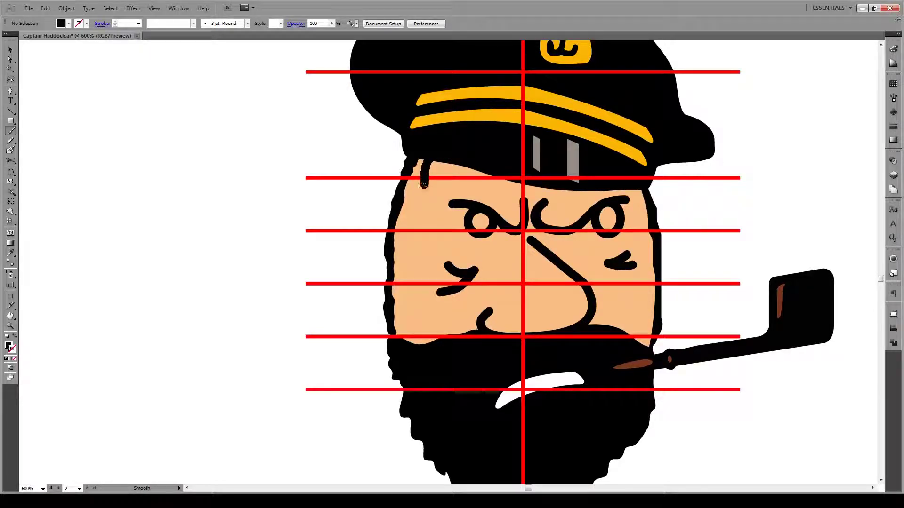
Draw a pointed ear outline beside the right edge of the face with the Pen tool, using a black stroke and no fill.
key(shift+x)
key(p)
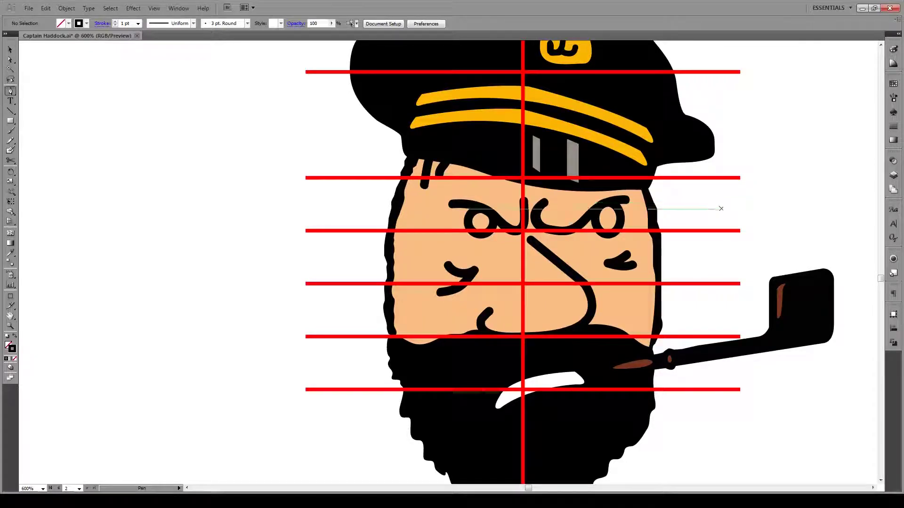
click(654, 227)
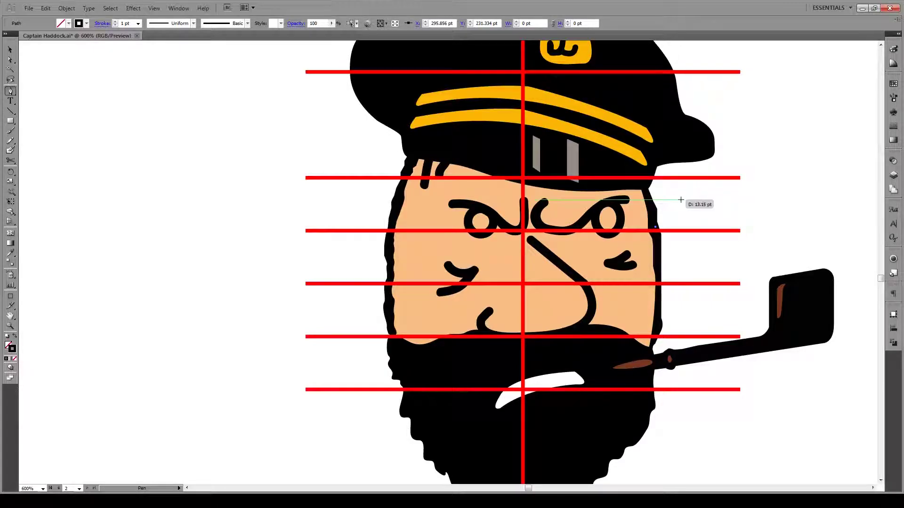
drag(686, 208, 685, 251)
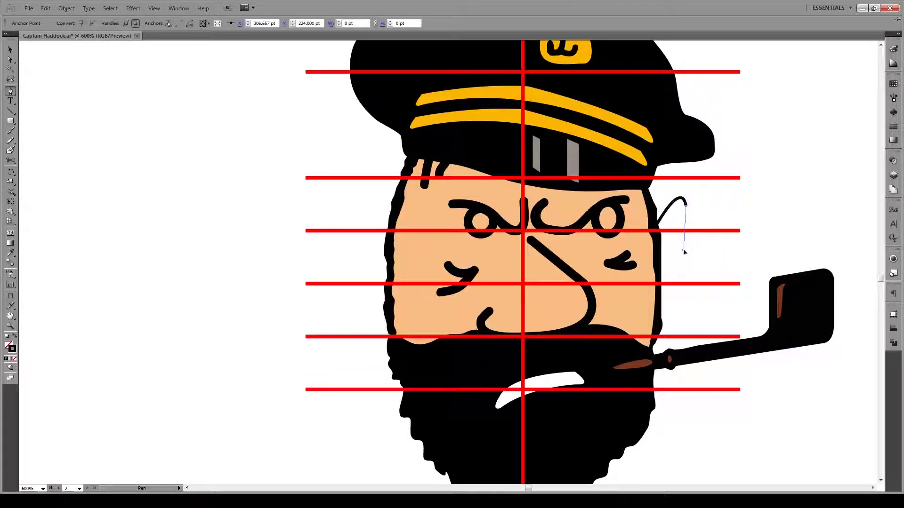
click(683, 249)
click(660, 280)
drag(645, 286, 649, 287)
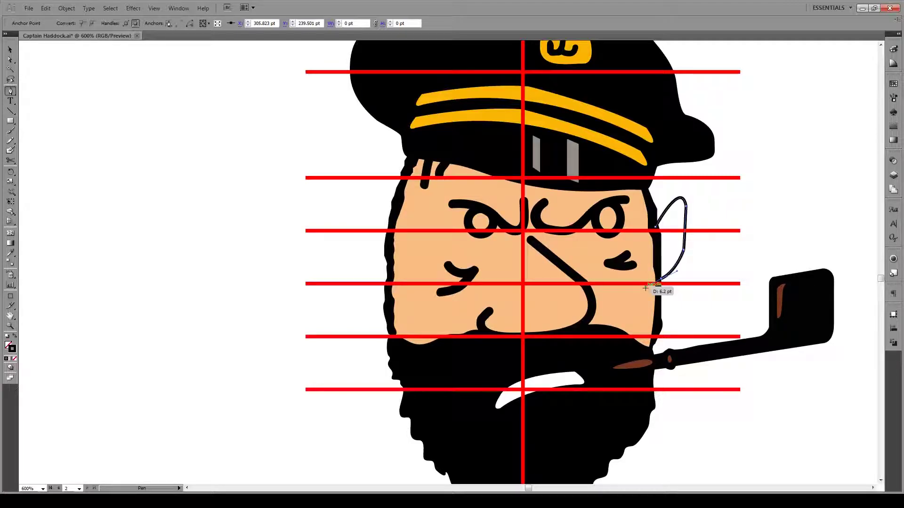
Give the right ear the face's skin fill and outline with the Eyedropper and send it behind the head.
key(v)
key(i)
click(625, 304)
key(v)
right_click(676, 256)
mouse_move(710, 391)
click(800, 422)
click(713, 266)
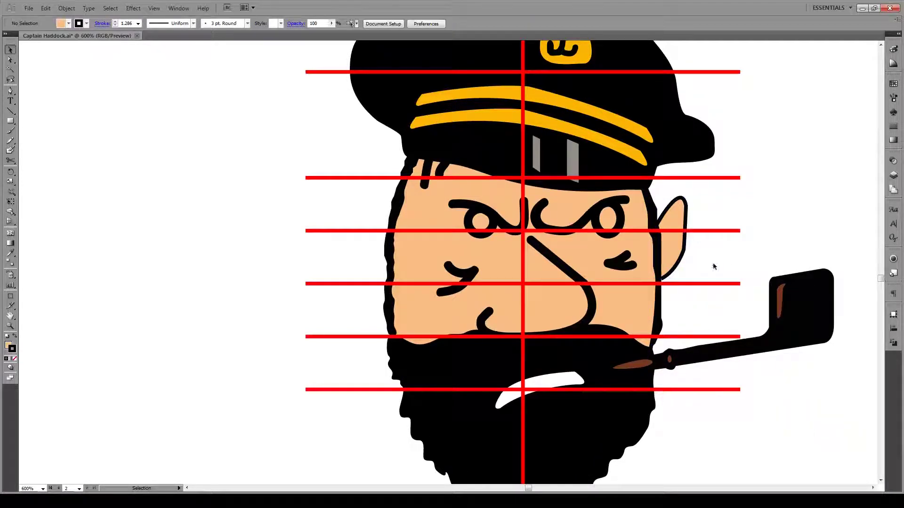
Narrow the lower part of the right ear by moving its outer point inward with Direct Selection.
key(a)
click(673, 264)
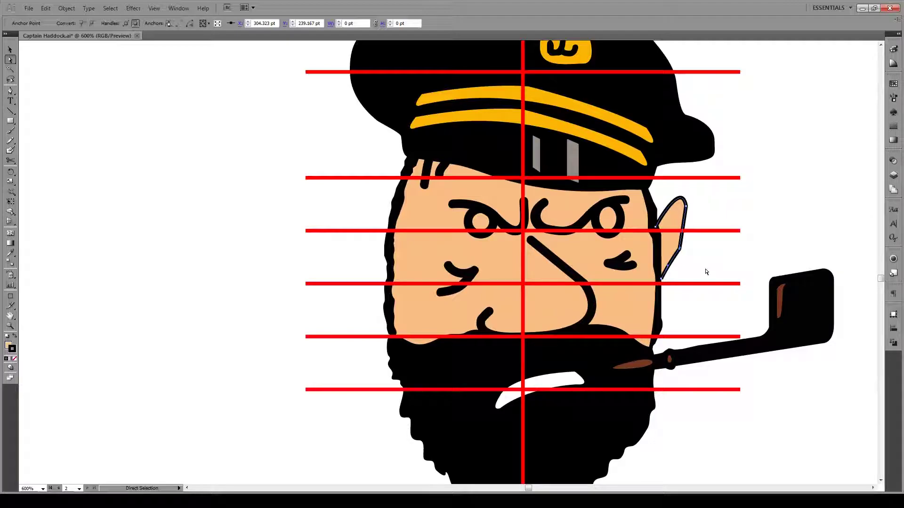
drag(679, 249, 675, 249)
click(671, 270)
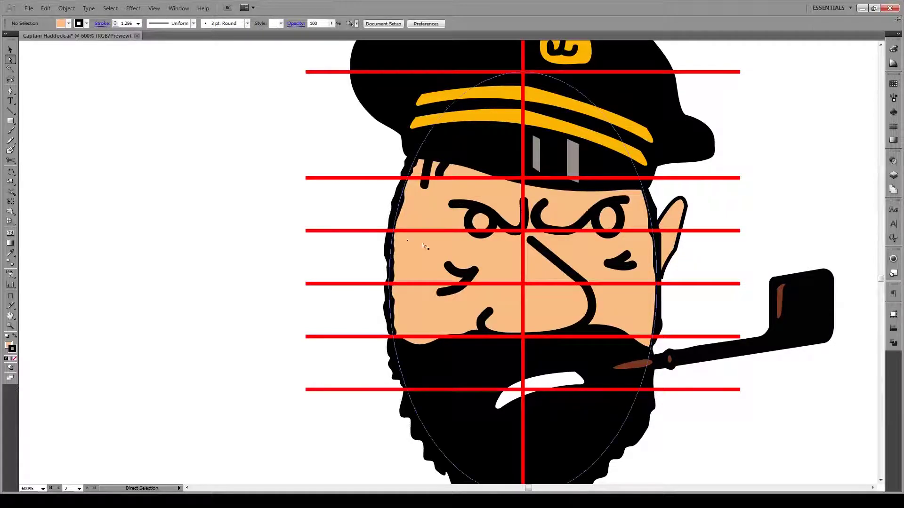
Draw a long skin-coloured ear with a black outline beside the face's left edge, reaching down to the beard, with the Pen tool.
key(p)
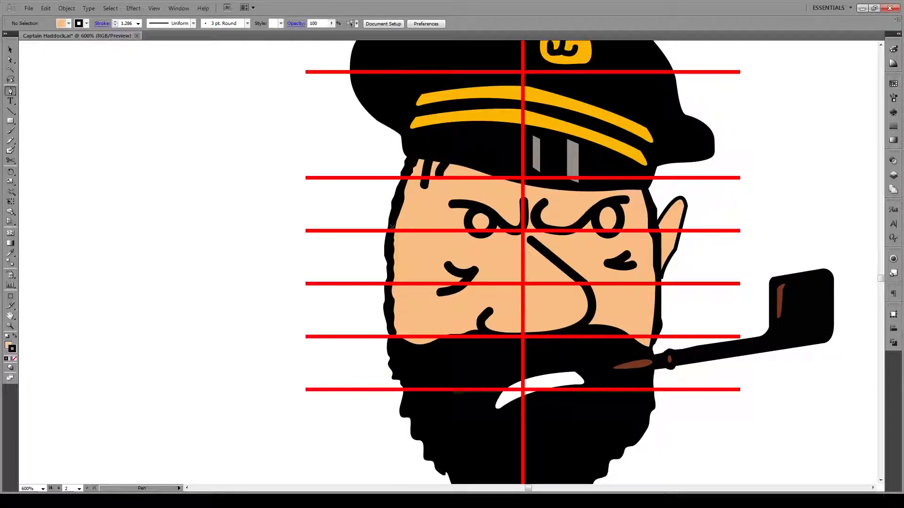
click(392, 226)
mouse_move(361, 215)
mouse_down()
mouse_move(344, 260)
mouse_move(359, 266)
mouse_up()
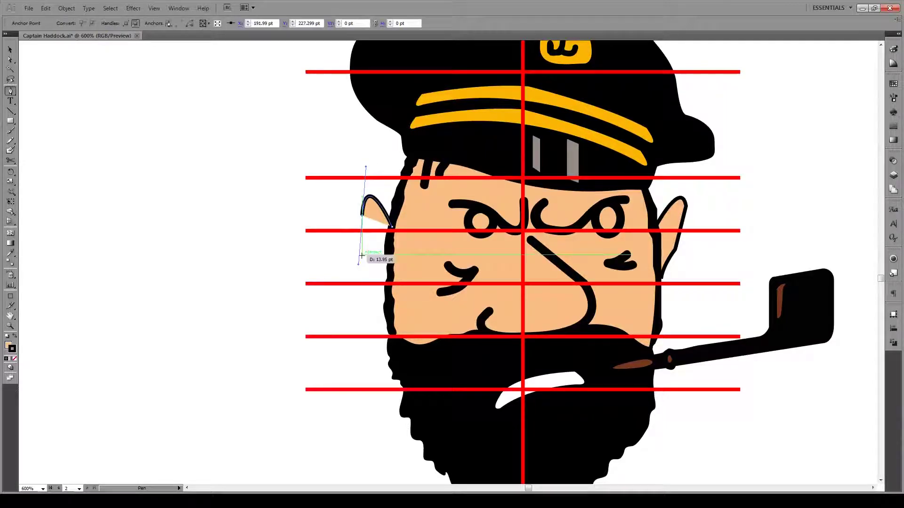
click(376, 329)
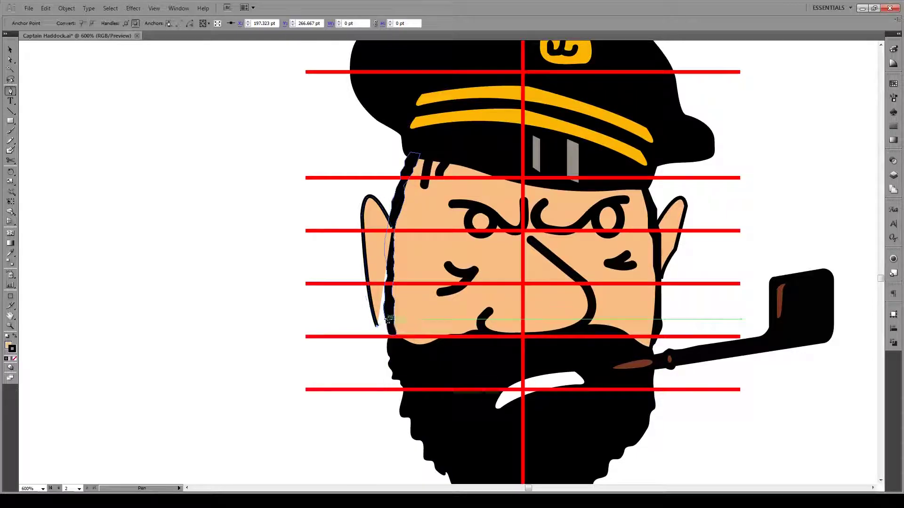
drag(385, 319, 384, 298)
Send the left ear behind the head and hair strip, and deselect it.
key(v)
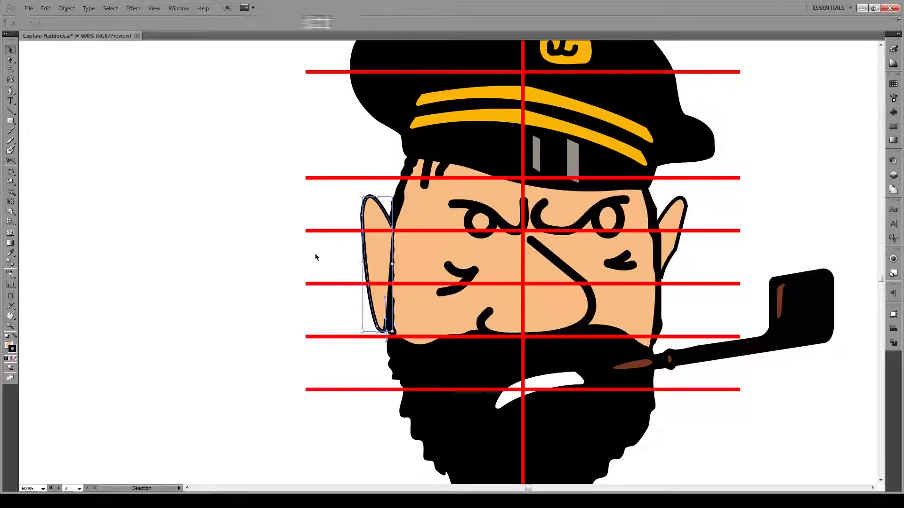
right_click(370, 253)
mouse_move(428, 388)
click(498, 418)
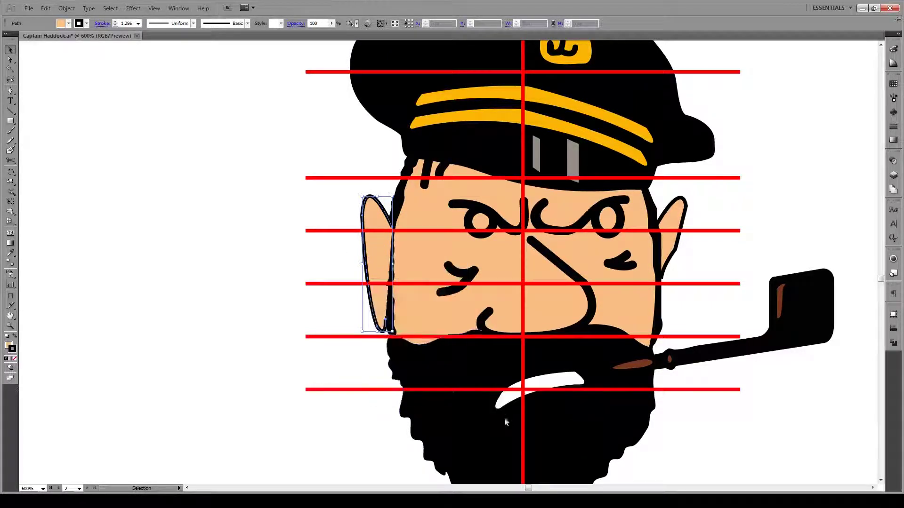
click(317, 254)
Draw a thin black S-shaped inner-ear line inside the left ear with the Pen tool.
key(p)
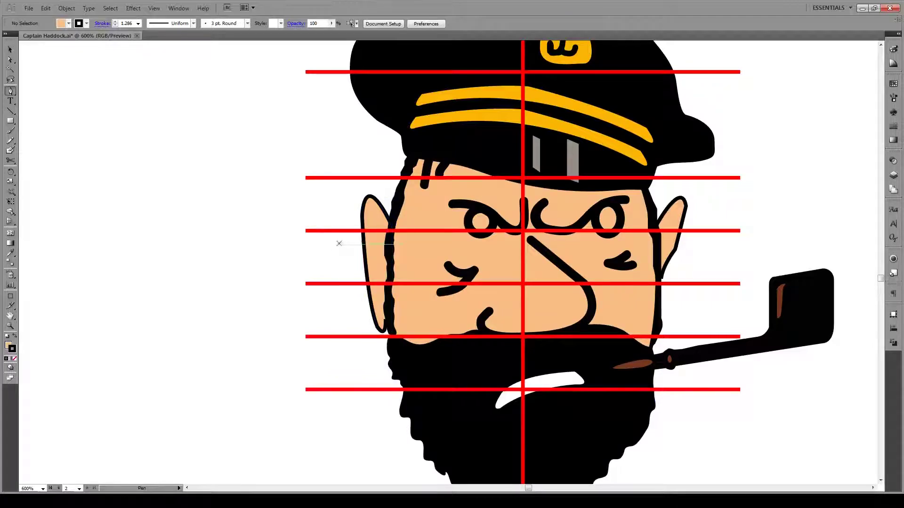
click(372, 218)
drag(377, 237, 379, 273)
click(386, 277)
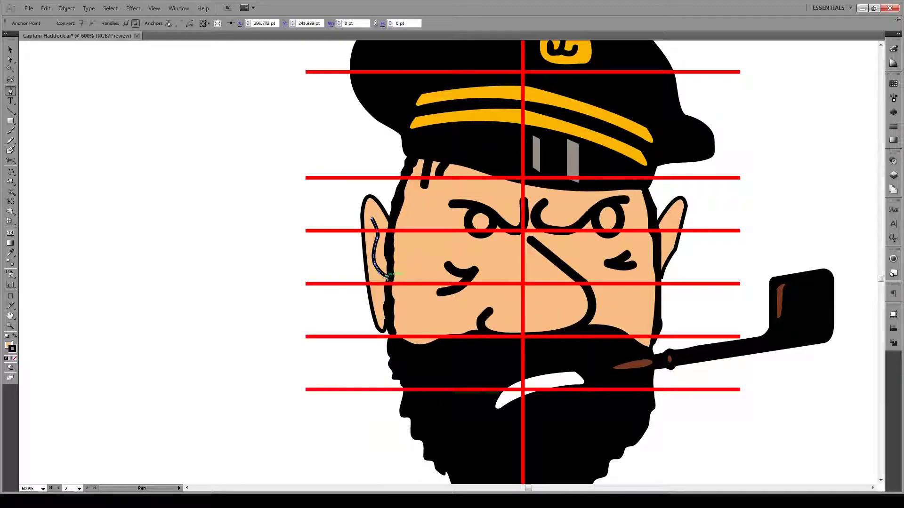
key(v)
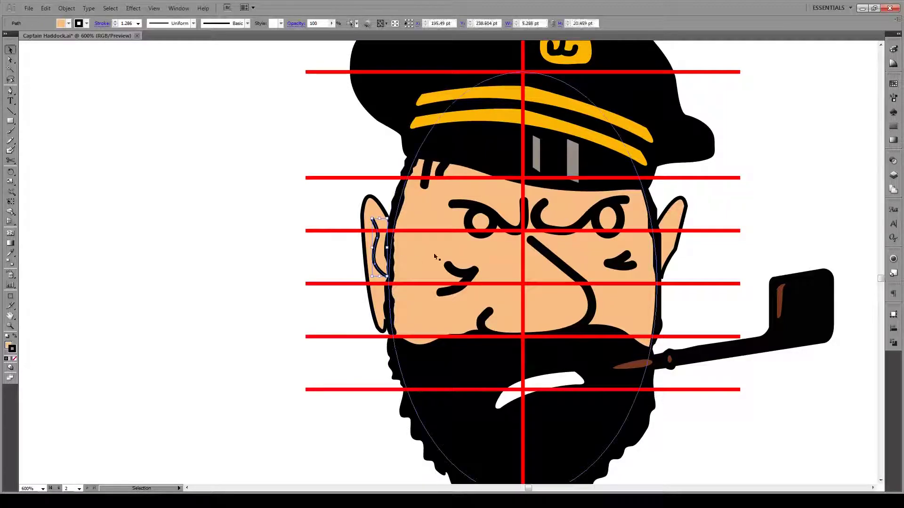
click(892, 128)
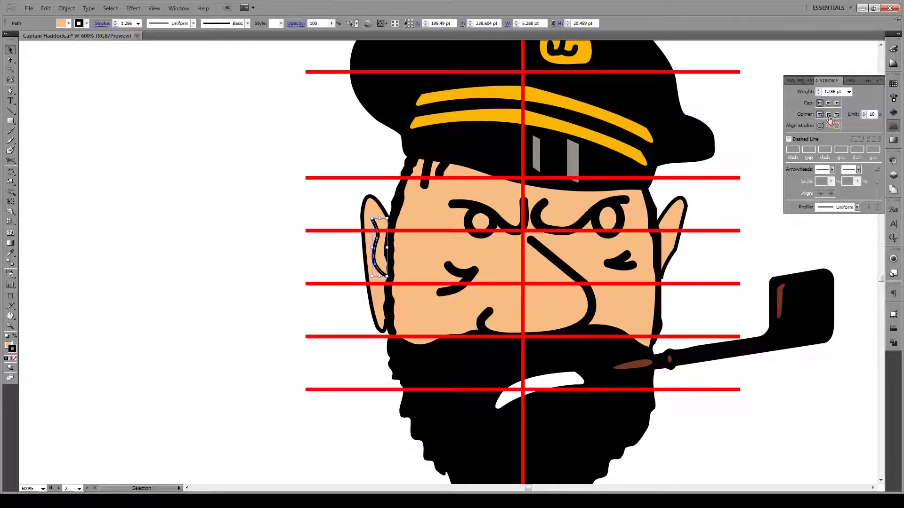
click(759, 218)
Adjust the lower point of the right ear where it meets the hair strip with Direct Selection.
key(a)
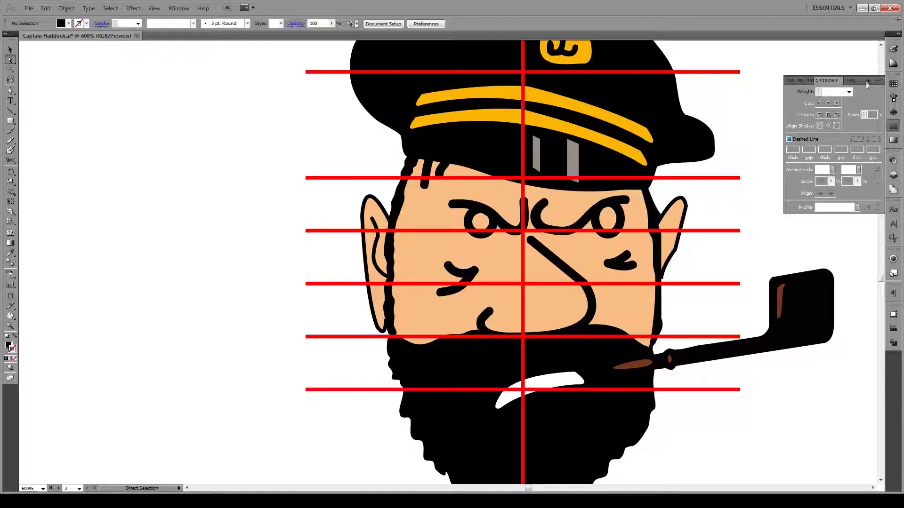
click(388, 320)
click(369, 347)
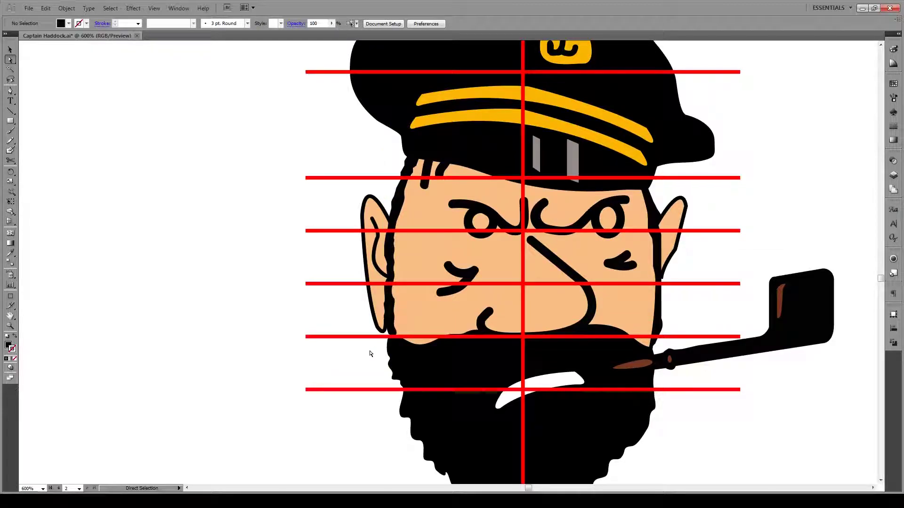
mouse_move(662, 282)
mouse_down()
mouse_move(659, 303)
mouse_move(668, 269)
mouse_up()
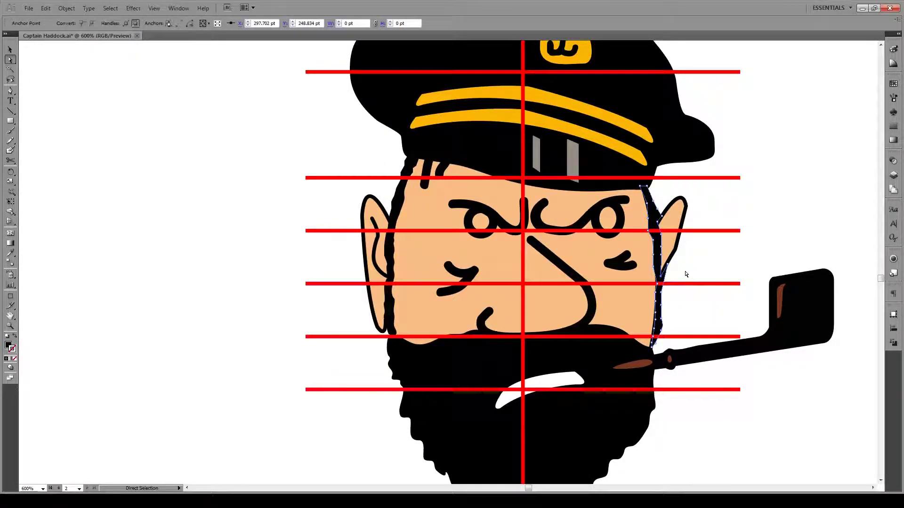
click(684, 270)
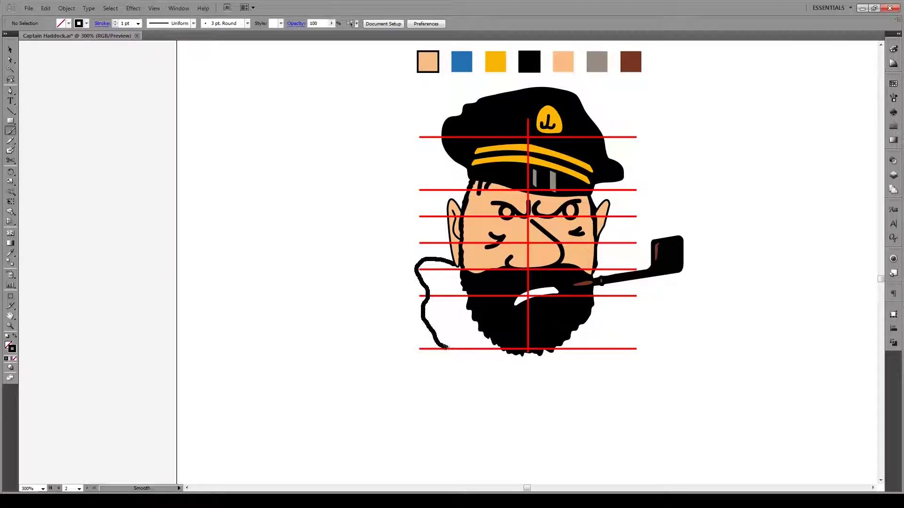
Paint a loose turtleneck collar outline from the left ear around beneath the beard to the pipe stem, and select it.
drag(446, 347, 563, 374)
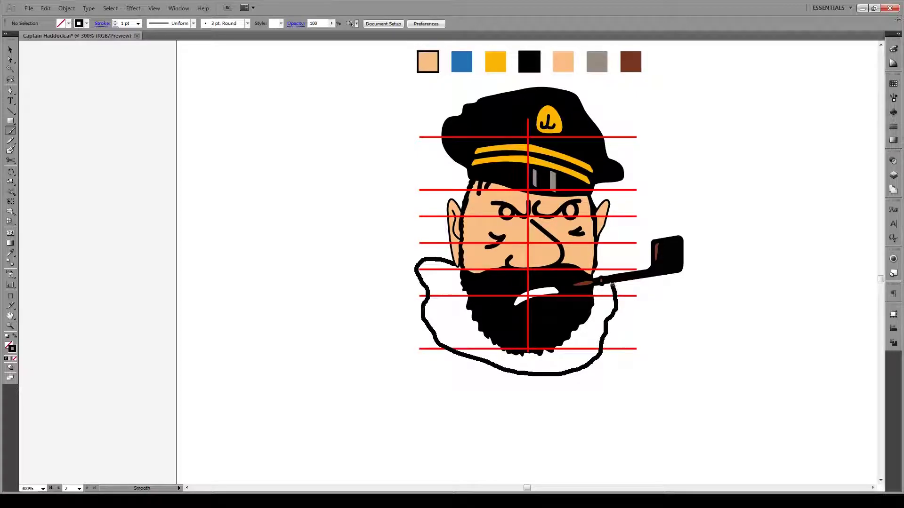
drag(611, 285, 612, 284)
ctrl+click(613, 289)
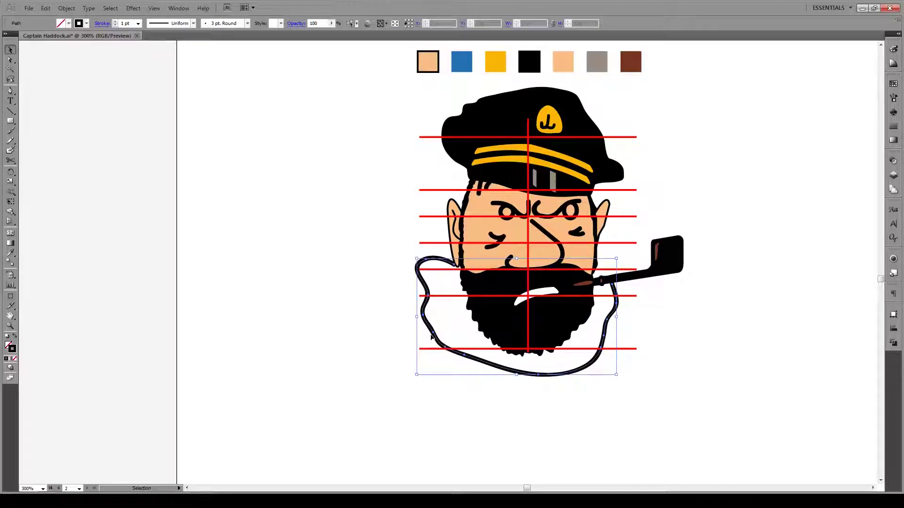
Fill the collar with the palette's blue using the Eyedropper and send it to the back.
key(i)
click(466, 68)
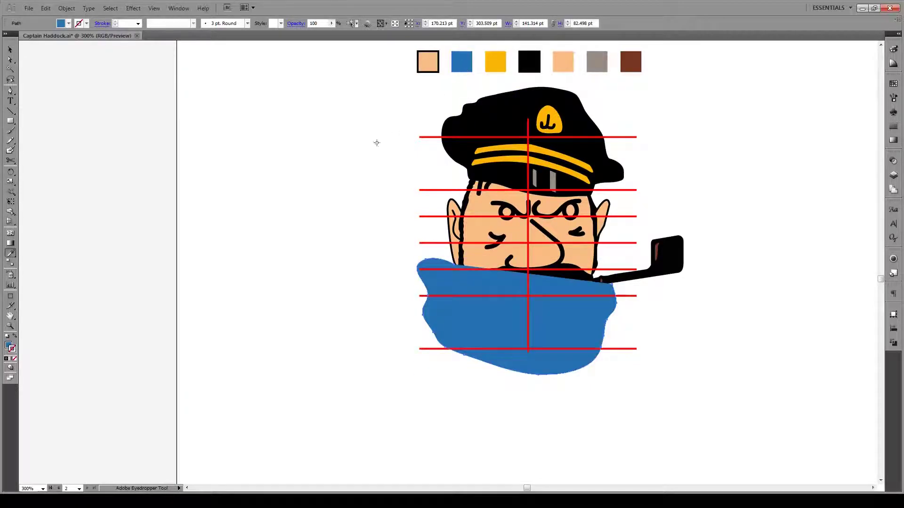
click(10, 49)
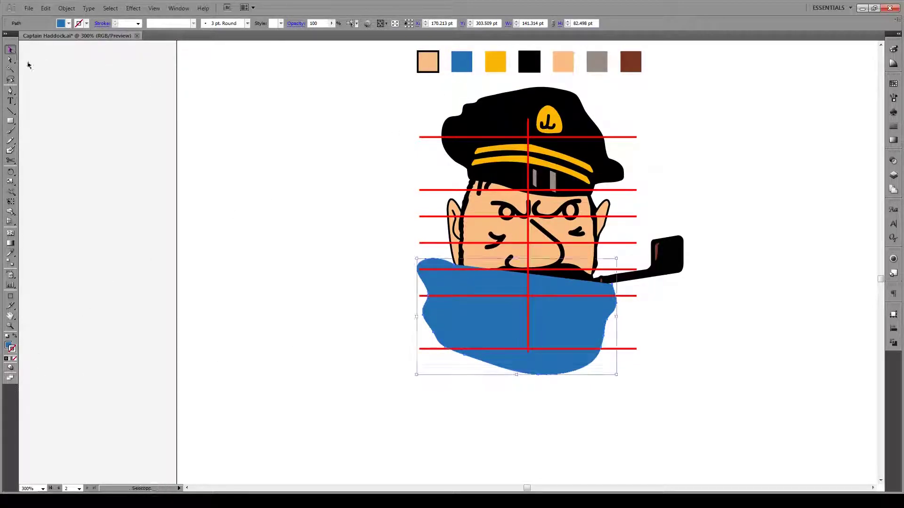
right_click(474, 284)
mouse_move(520, 417)
click(600, 447)
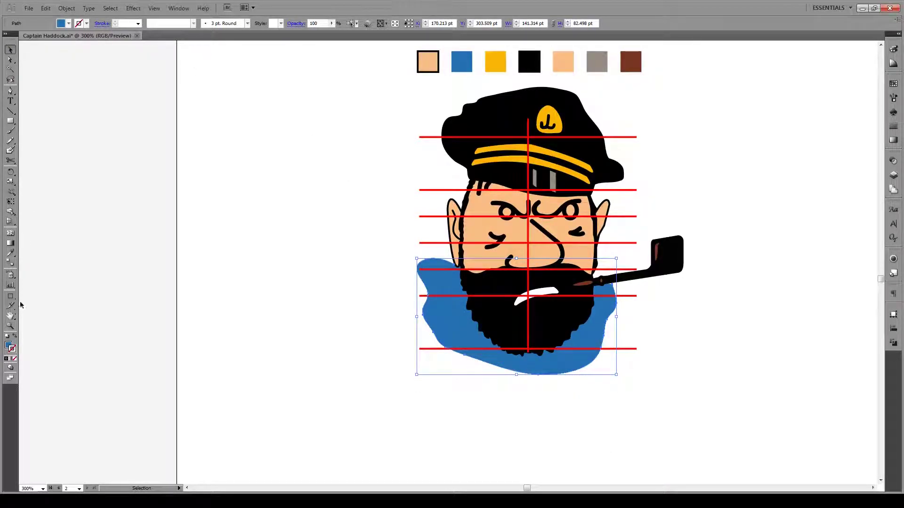
Give the blue collar a black 1 pt outline and deselect it.
double_click(12, 349)
click(333, 310)
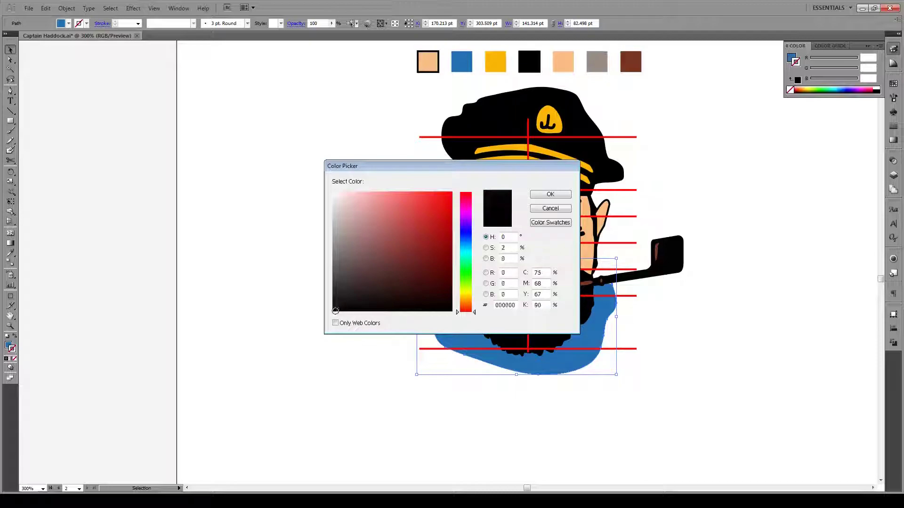
click(549, 195)
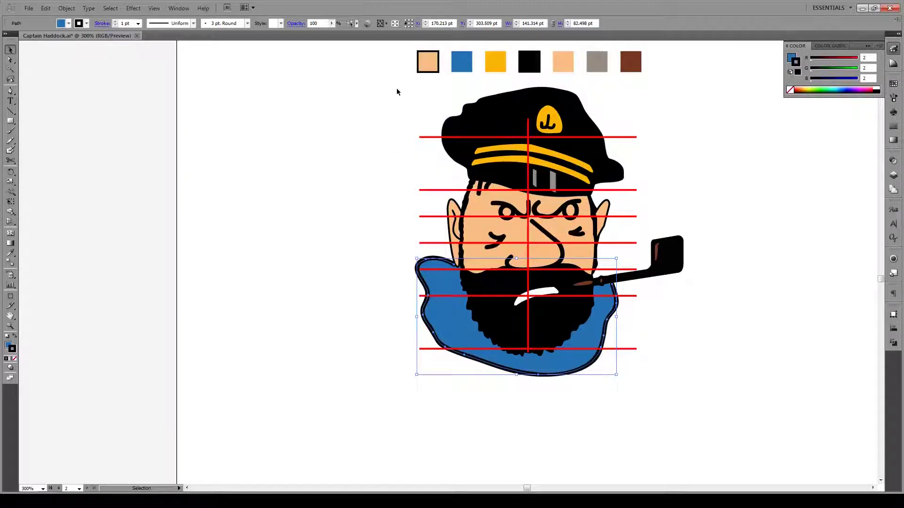
click(699, 323)
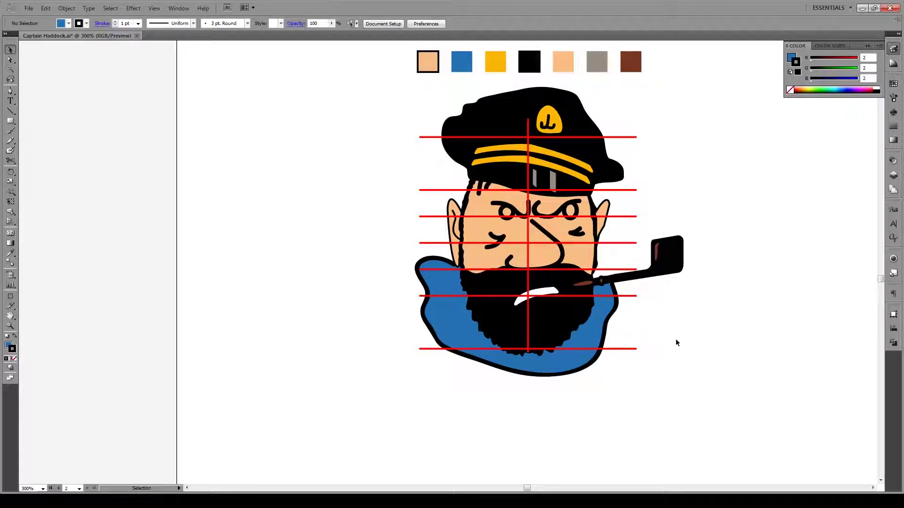
Reshape the collar's left edge by moving its anchor points slightly inward with Direct Selection.
key(a)
drag(402, 249, 439, 366)
drag(431, 323, 429, 323)
click(379, 309)
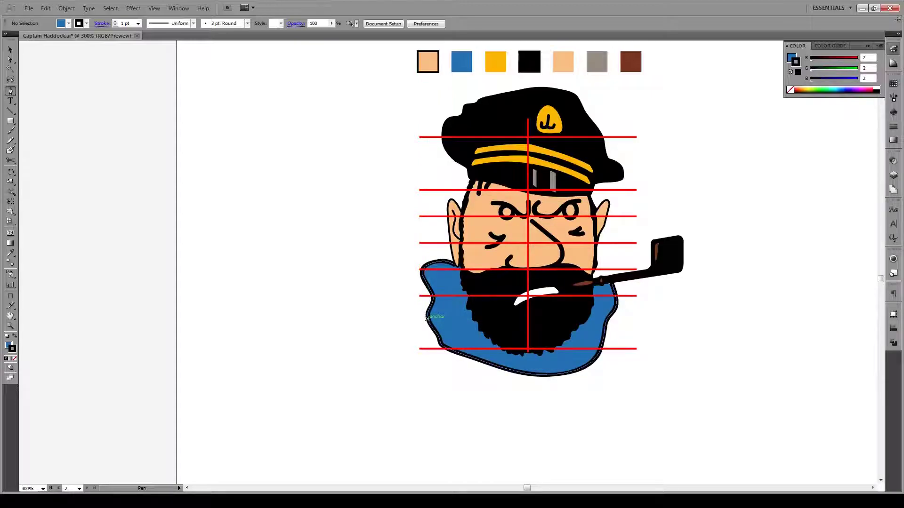
Draw a closed torso shape with sloping shoulders and a straight bottom edge beneath the collar with the Pen tool.
drag(427, 319, 358, 351)
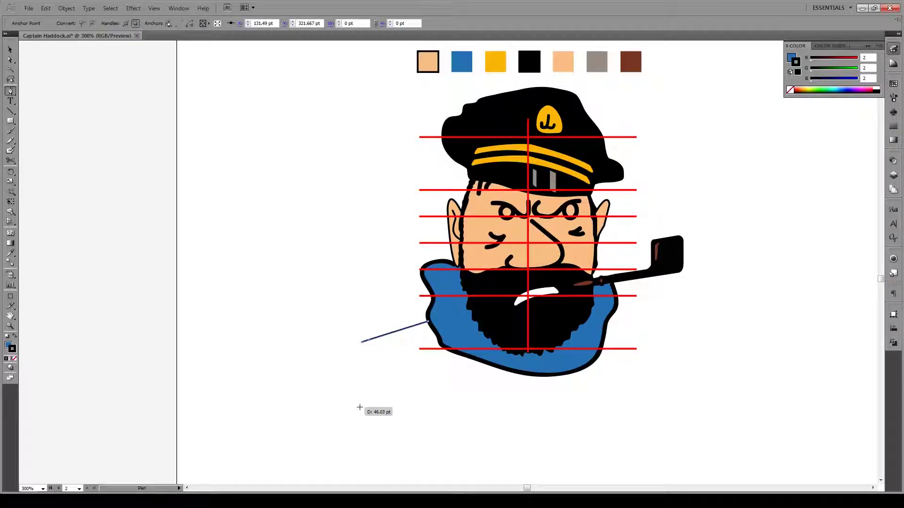
click(359, 407)
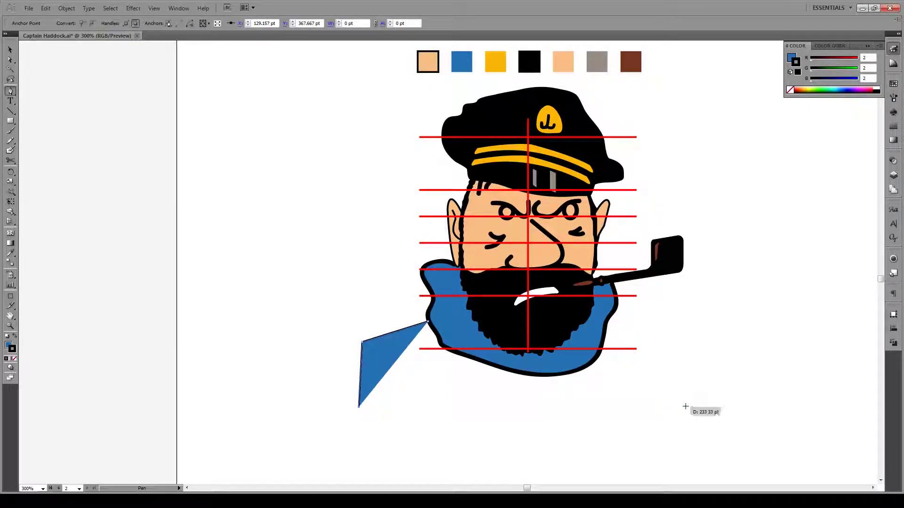
click(686, 407)
click(686, 344)
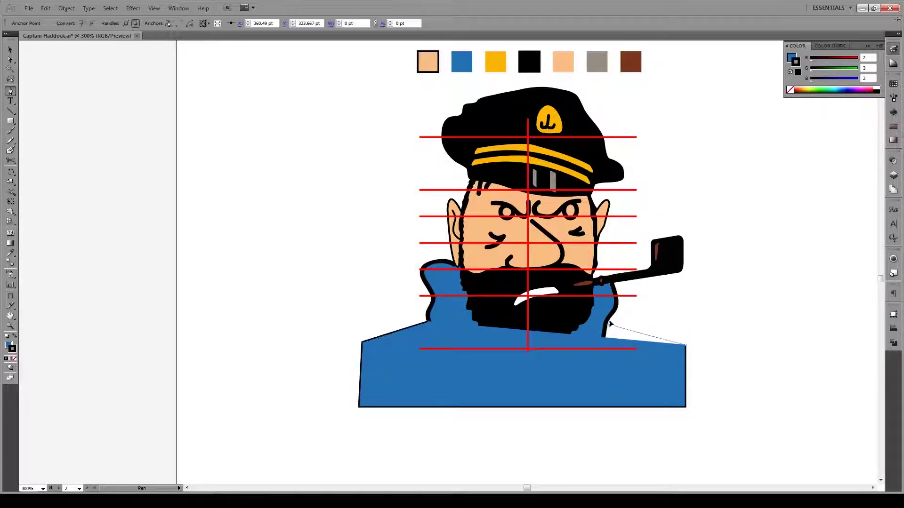
click(607, 321)
click(428, 321)
Fill the torso black with the Eyedropper, send it to the back and move its left shoulder corner slightly outward.
key(i)
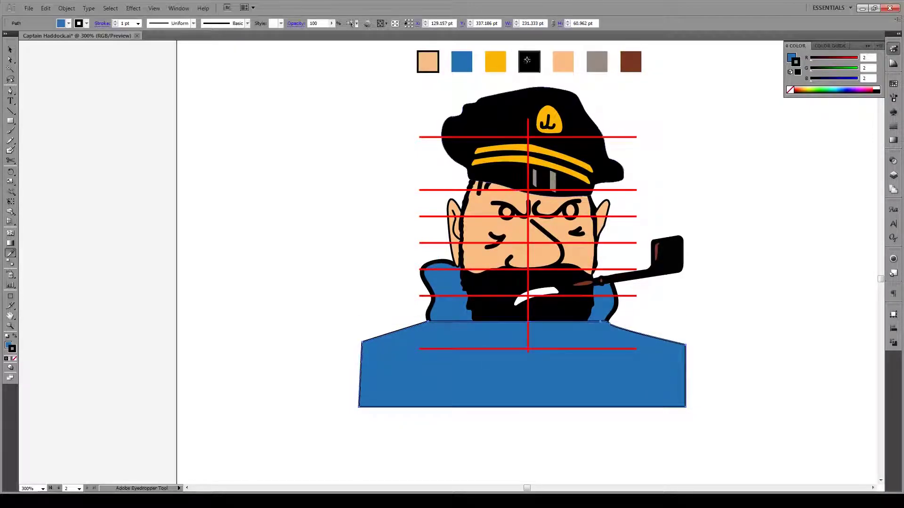
click(528, 59)
right_click(460, 370)
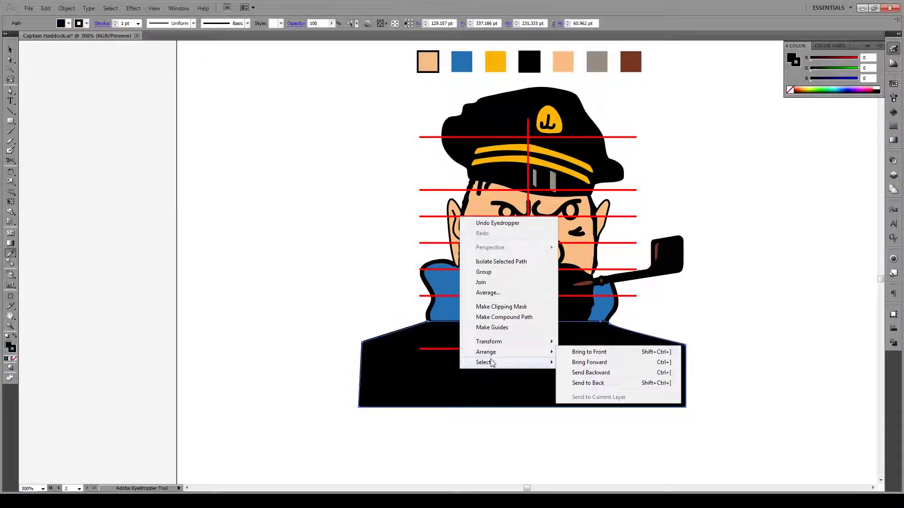
mouse_move(514, 353)
click(589, 383)
key(ctrl+shift+bracketleft)
key(a)
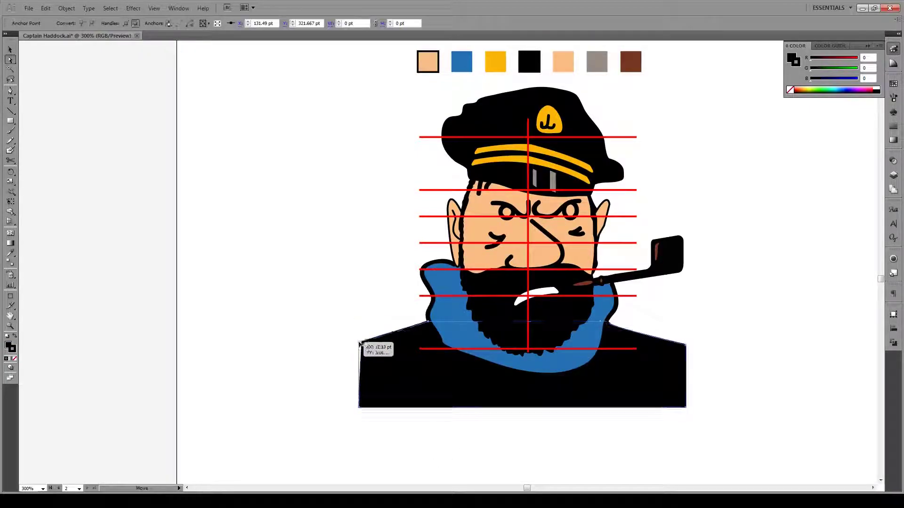
click(321, 319)
Draw a closed sweater-front shape on the torso with the Pen tool, its upper edge following the collar's lower curve.
key(p)
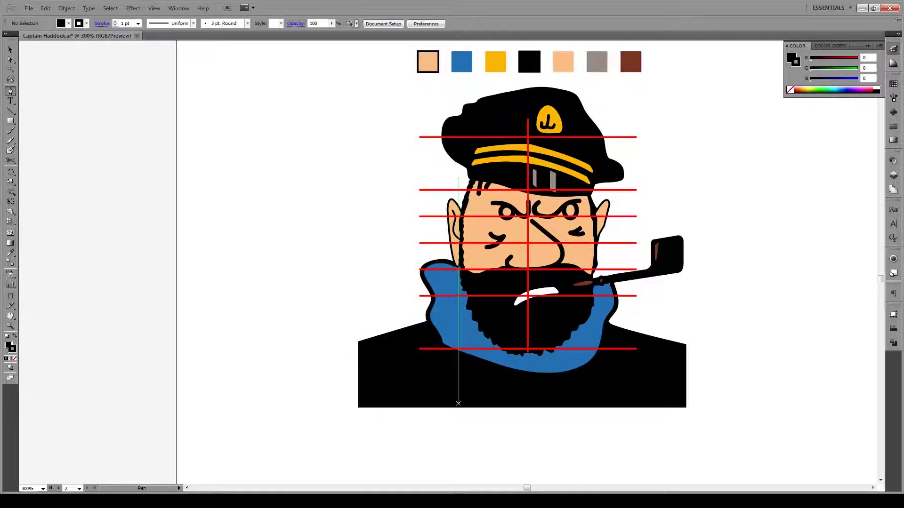
click(459, 404)
drag(462, 386, 462, 375)
click(460, 356)
click(476, 362)
click(492, 370)
click(508, 374)
click(523, 380)
click(563, 380)
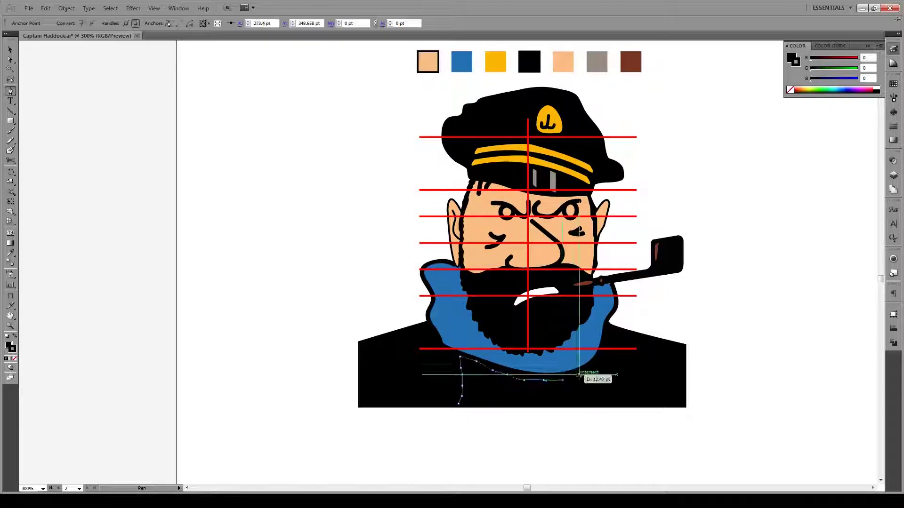
click(579, 376)
click(593, 370)
click(602, 361)
click(607, 359)
click(607, 380)
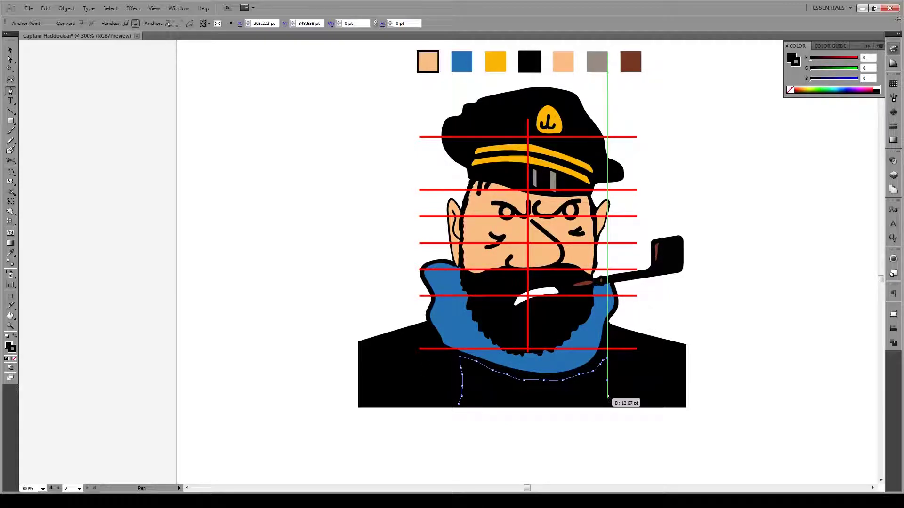
click(609, 405)
click(456, 409)
click(458, 404)
key(v)
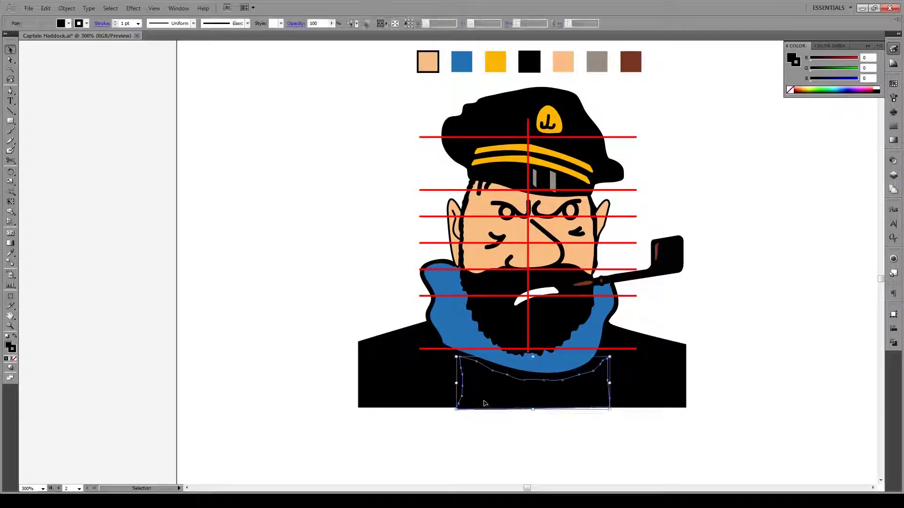
Give the sweater front the collar's blue fill and black outline with the Eyedropper, and deselect it.
key(i)
click(485, 350)
key(v)
click(470, 444)
scroll(491, 417, up, 2)
drag(426, 401, 422, 398)
key(ctrl+z)
key(a)
click(428, 419)
click(356, 409)
scroll(353, 408, down, 2)
scroll(446, 403, up, 1)
Smooth the blue sweater front with the Simplify path command and shift it slightly left.
click(446, 406)
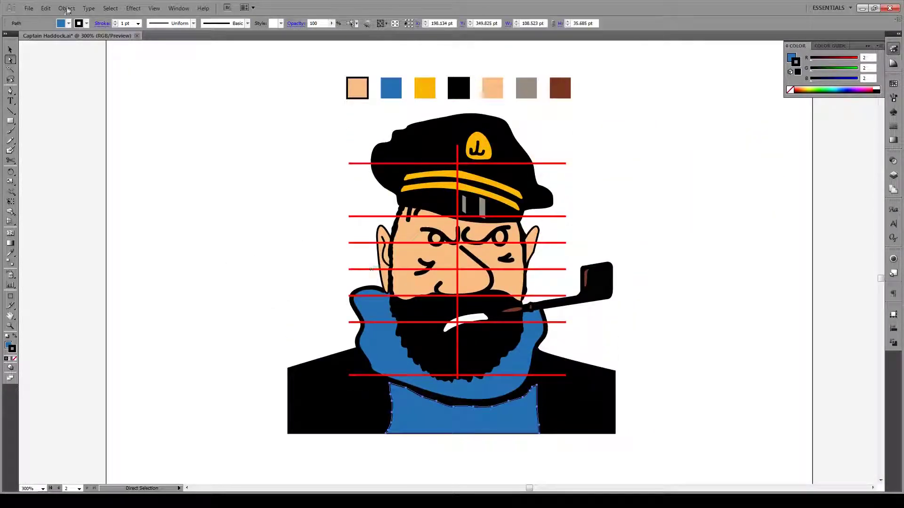
click(66, 8)
mouse_move(80, 199)
click(230, 248)
click(264, 196)
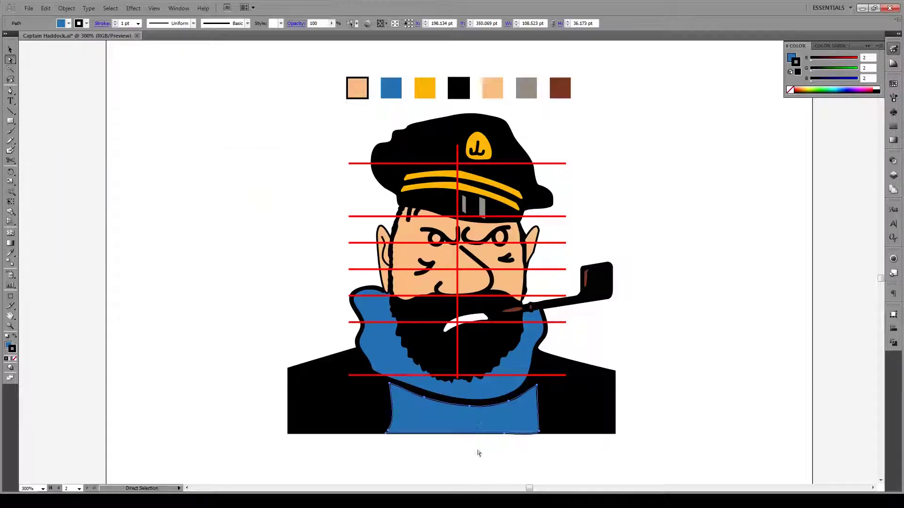
click(465, 465)
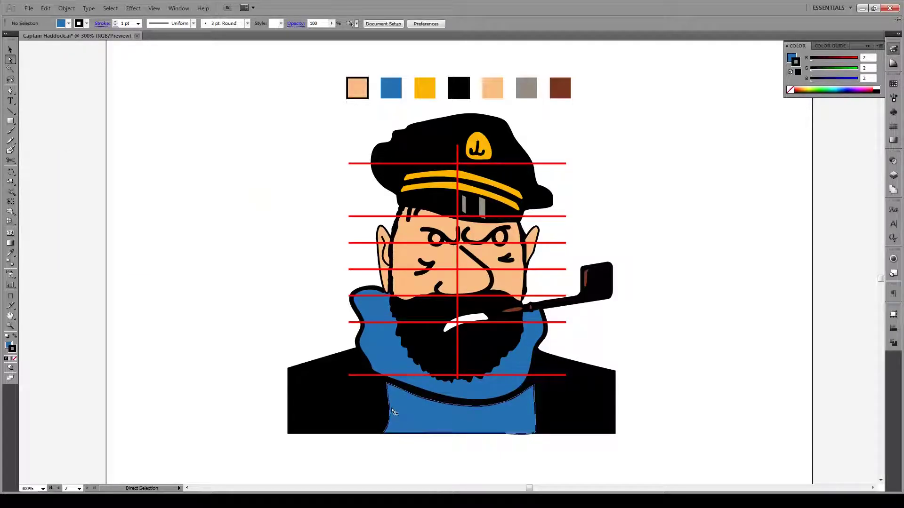
scroll(449, 438, down, 1)
click(446, 437)
click(476, 470)
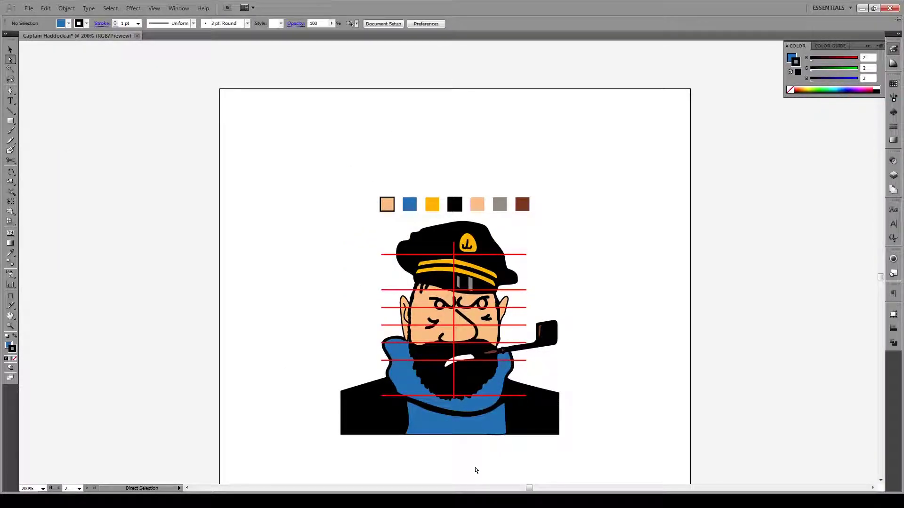
Set the outlines of both ears and the inner-ear line to a 2 pt stroke, and deselect them.
click(404, 303)
key(v)
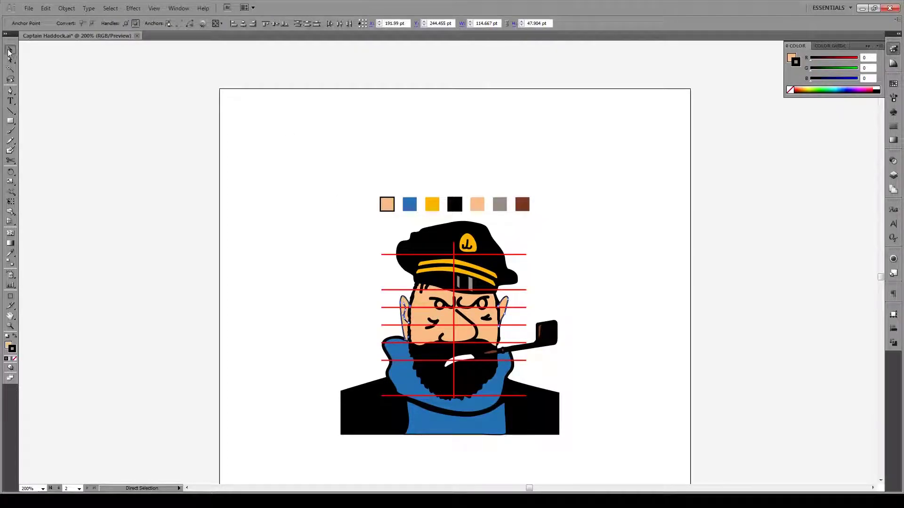
click(138, 23)
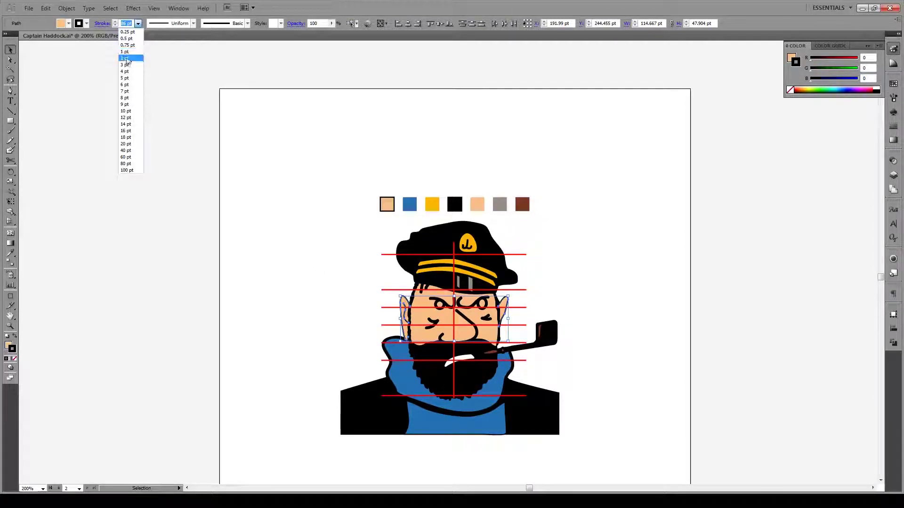
click(127, 61)
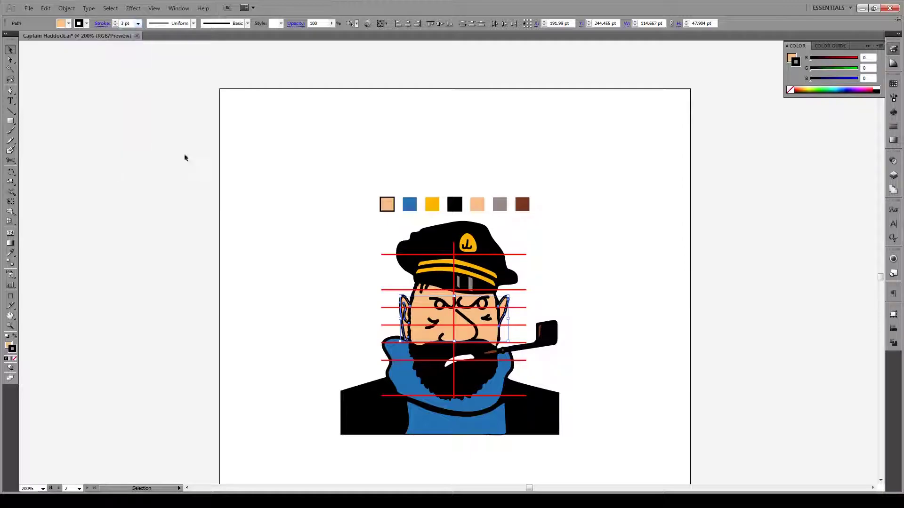
key(a)
click(250, 248)
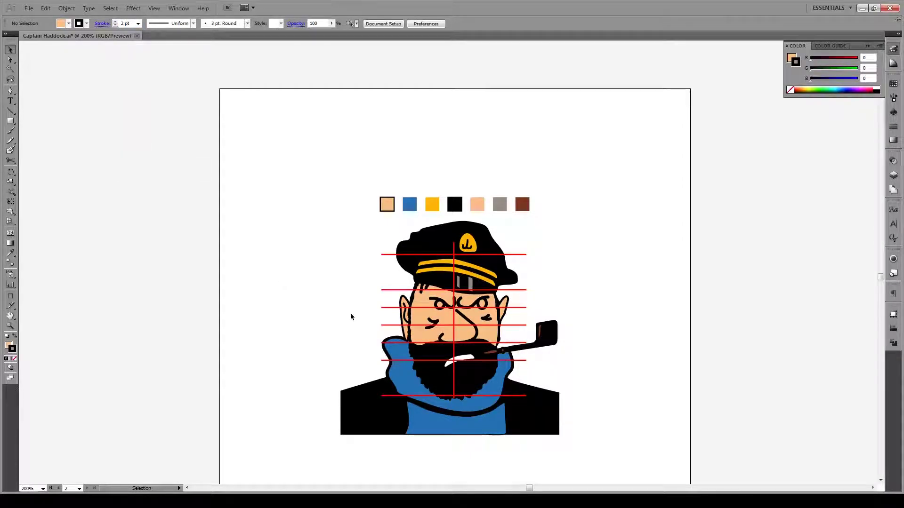
Move the eye outline nearer the pipe slightly down, and lower the outer part of the eyebrow above it to match.
scroll(512, 292, up, 6)
key(v)
click(512, 284)
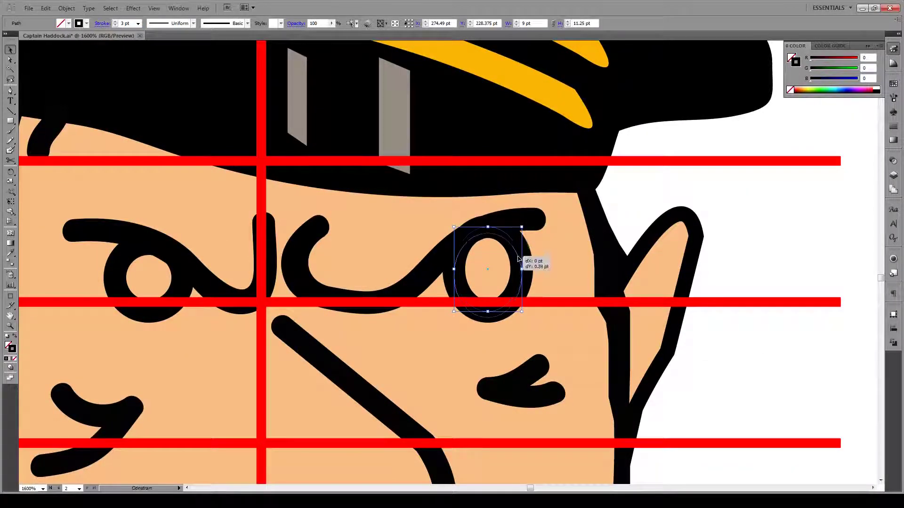
click(509, 224)
key(a)
drag(534, 219, 534, 236)
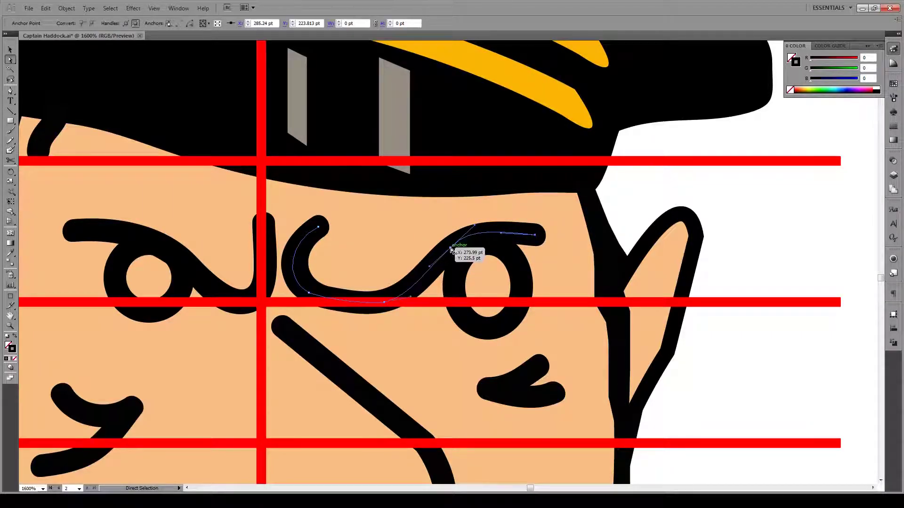
drag(450, 247, 461, 255)
click(554, 216)
Narrow the oval eye outline on the pipe side of the face slightly and deselect it.
scroll(555, 215, down, 2)
scroll(503, 230, down, 4)
scroll(569, 232, up, 1)
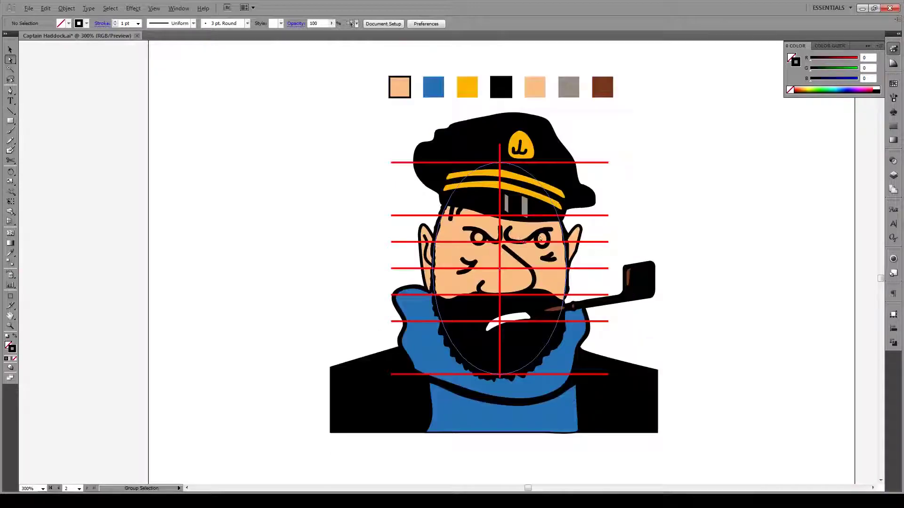
scroll(568, 232, up, 2)
click(530, 246)
key(v)
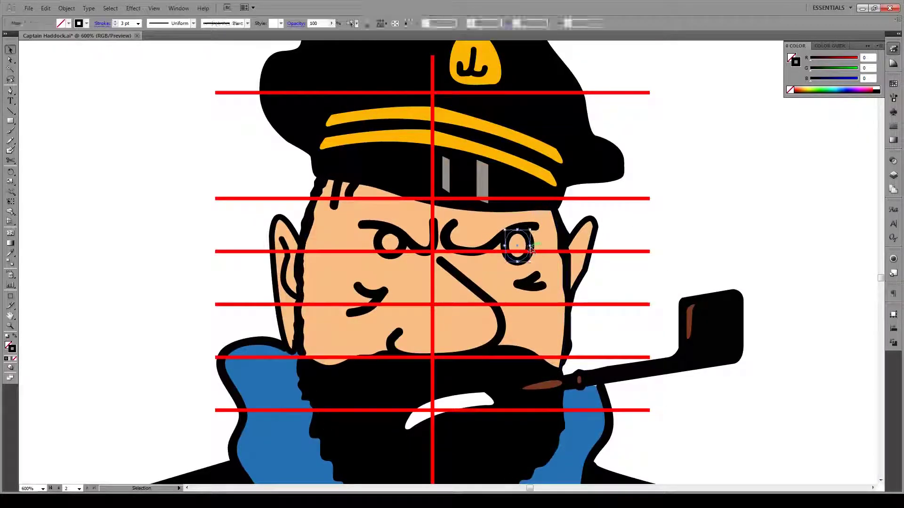
key(ctrl+shift+a)
scroll(589, 226, down, 1)
scroll(555, 229, down, 1)
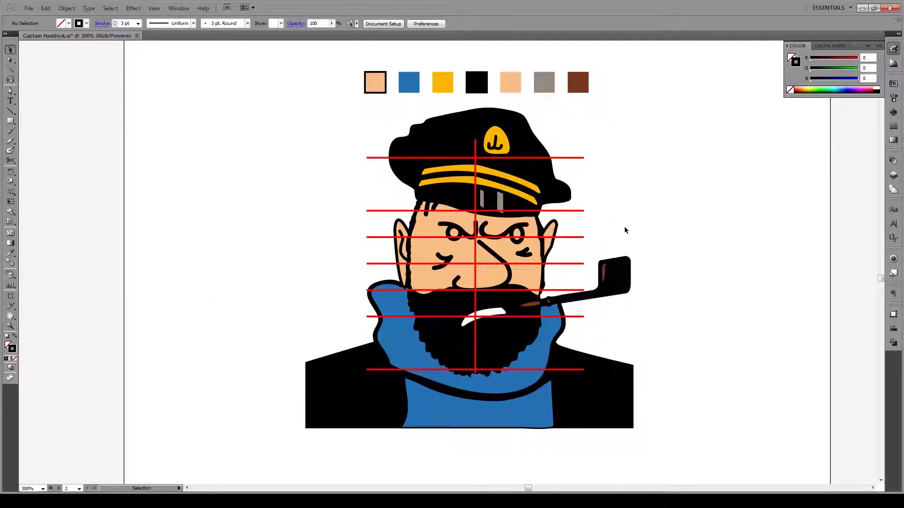
Hide Layer 2, which holds the red construction guide lines over the portrait.
click(893, 174)
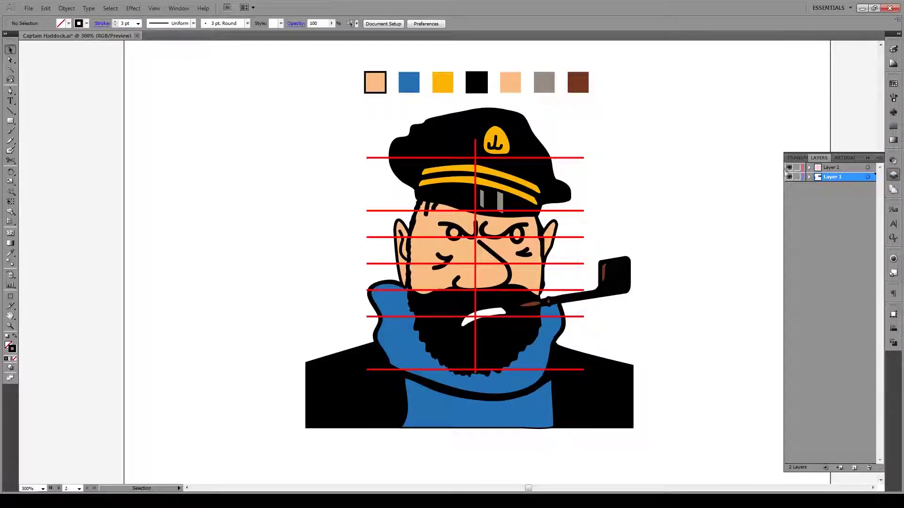
click(789, 168)
scroll(482, 250, down, 1)
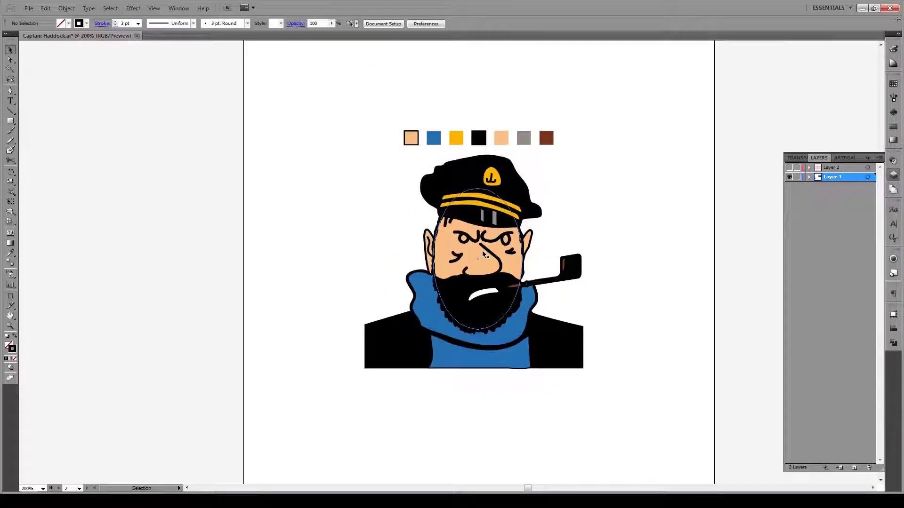
scroll(494, 248, up, 1)
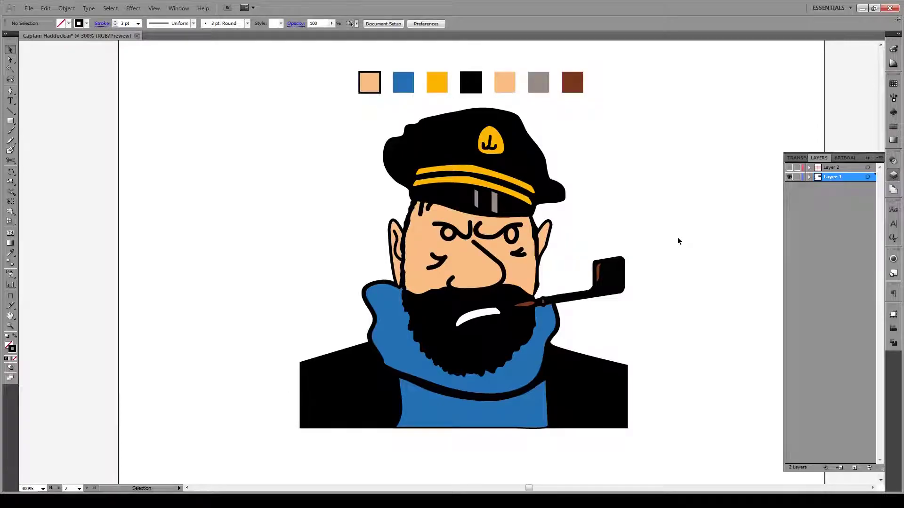
Draw a small circle about 8 pt wide on each cheek with the Ellipse tool, just above the beard.
key(l)
scroll(567, 242, up, 3)
mouse_move(452, 319)
mouse_down()
mouse_move(425, 344)
mouse_move(196, 348)
mouse_move(180, 360)
mouse_up()
key(v)
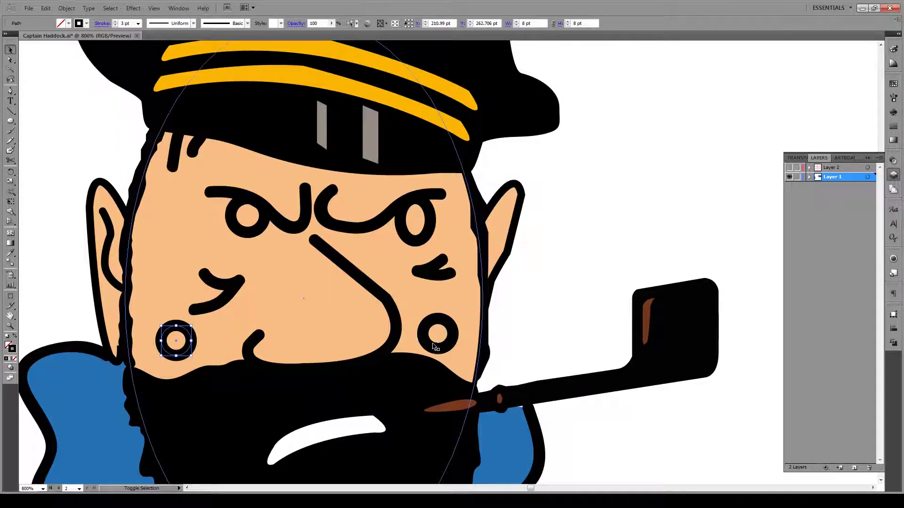
Remove the outline from both cheek circles and fill them with rosy red, RGB 226, 93, 93.
shift+click(435, 347)
click(15, 336)
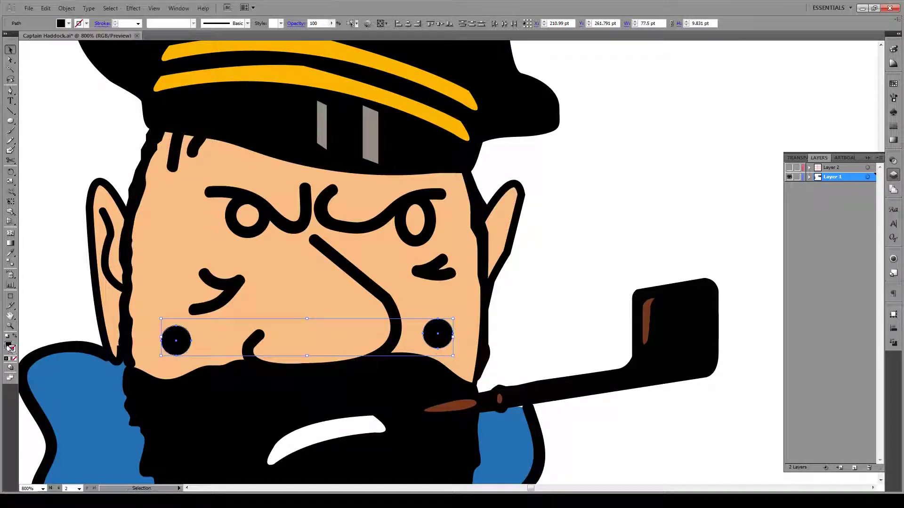
double_click(8, 344)
click(419, 241)
drag(419, 242, 409, 203)
click(546, 194)
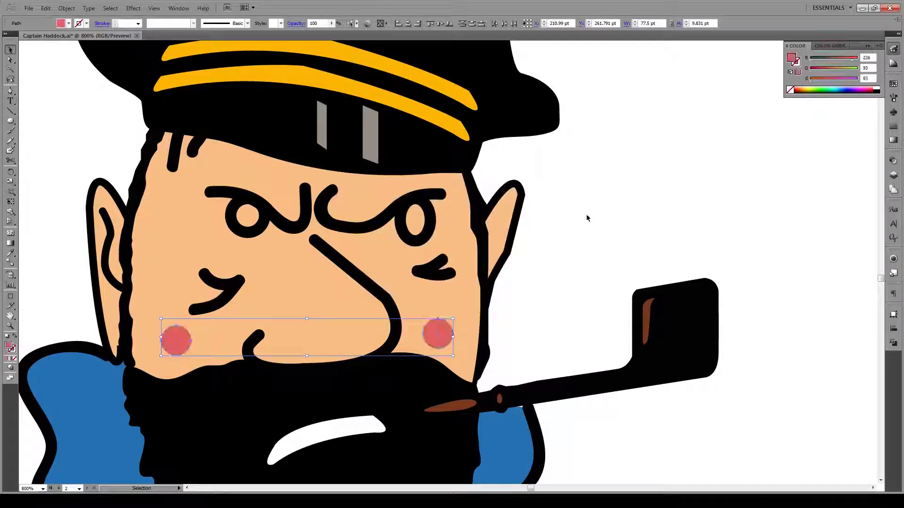
Apply a Gaussian Blur with a 12-pixel radius to both cheek circles and deselect them.
click(544, 267)
click(435, 336)
shift+click(177, 340)
click(134, 9)
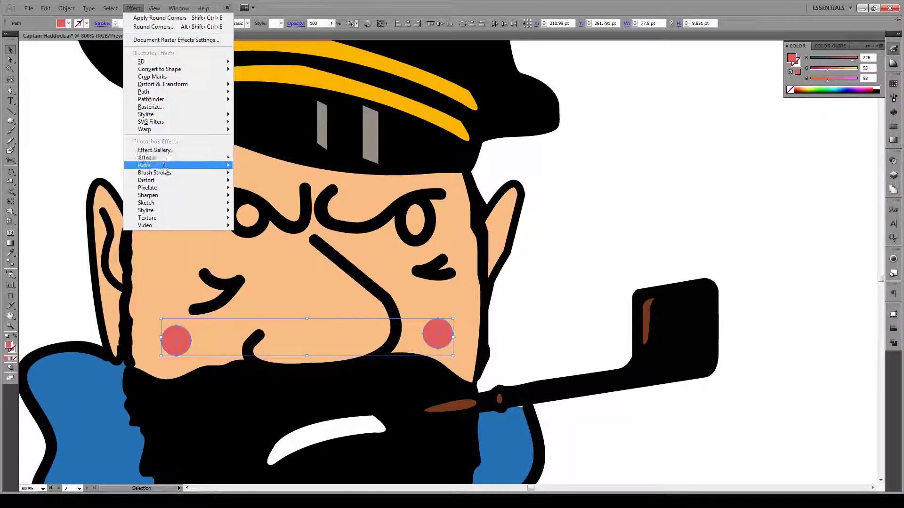
mouse_move(164, 170)
click(254, 167)
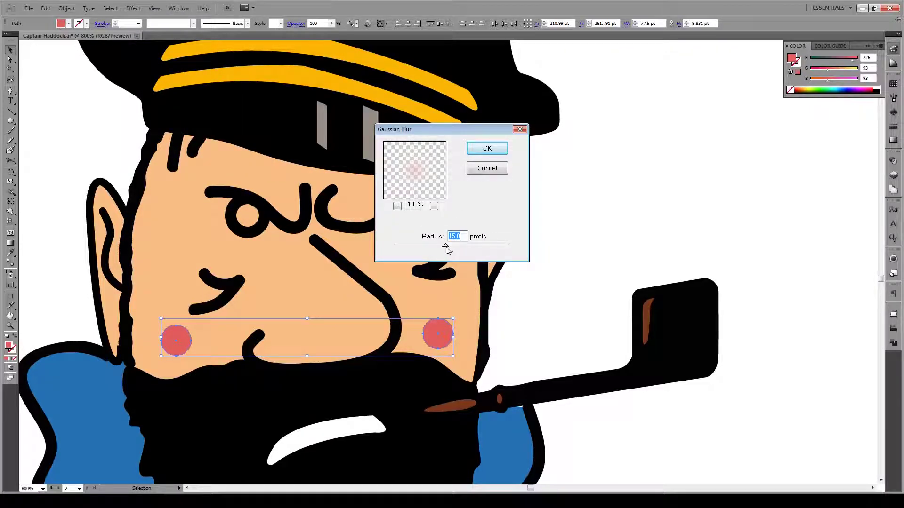
click(434, 206)
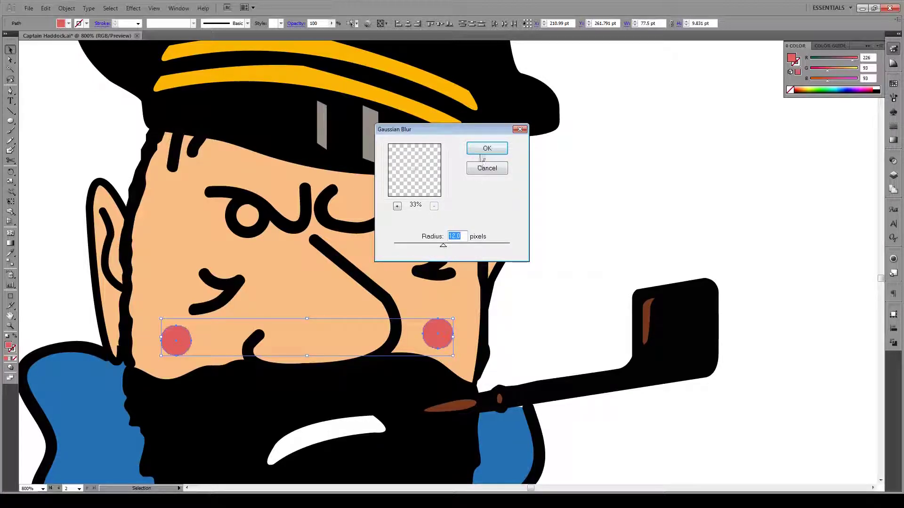
click(483, 151)
click(562, 280)
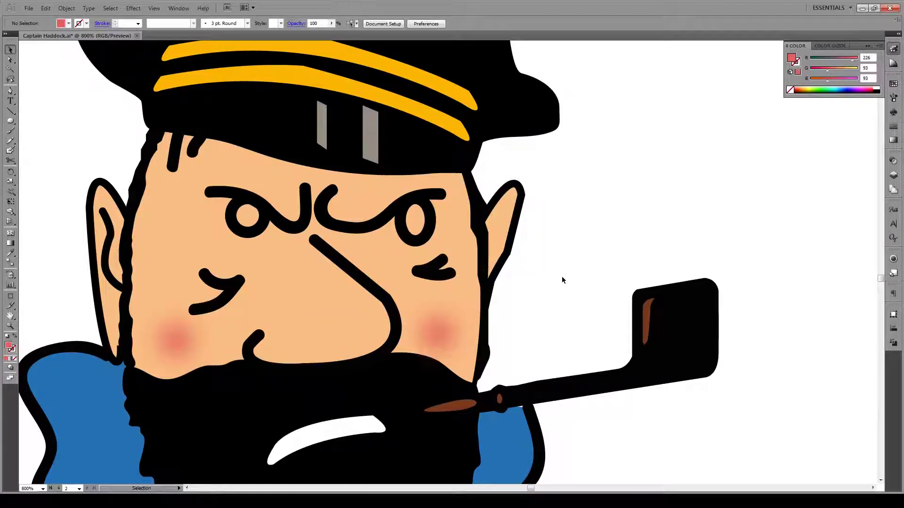
Paste the original Captain Haddock reference picture and place it beside the vector portrait on the pipe side for comparison.
scroll(598, 245, down, 3)
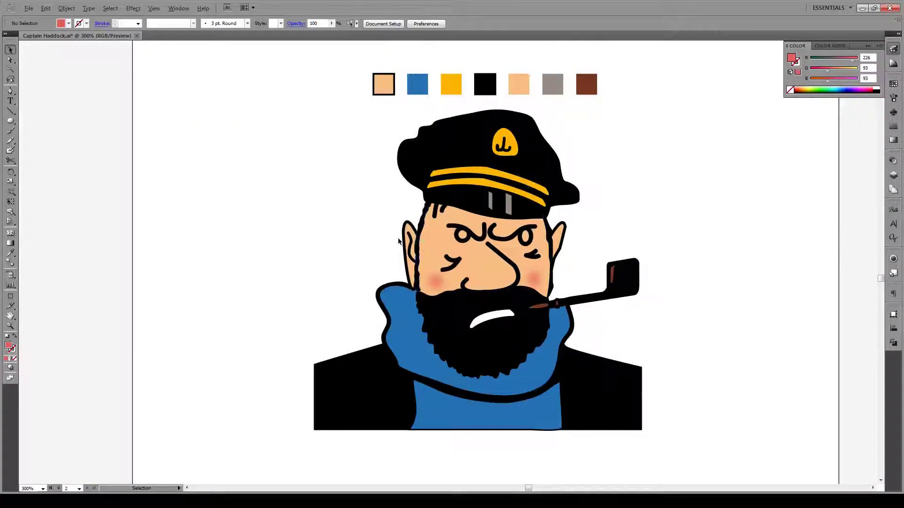
scroll(398, 236, down, 1)
key(ctrl+minus)
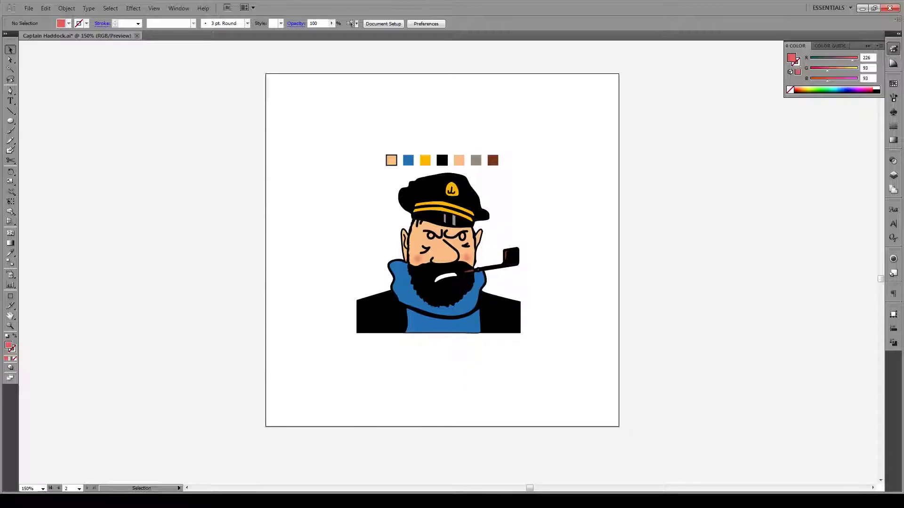
key(ctrl+v)
drag(518, 246, 631, 229)
click(527, 347)
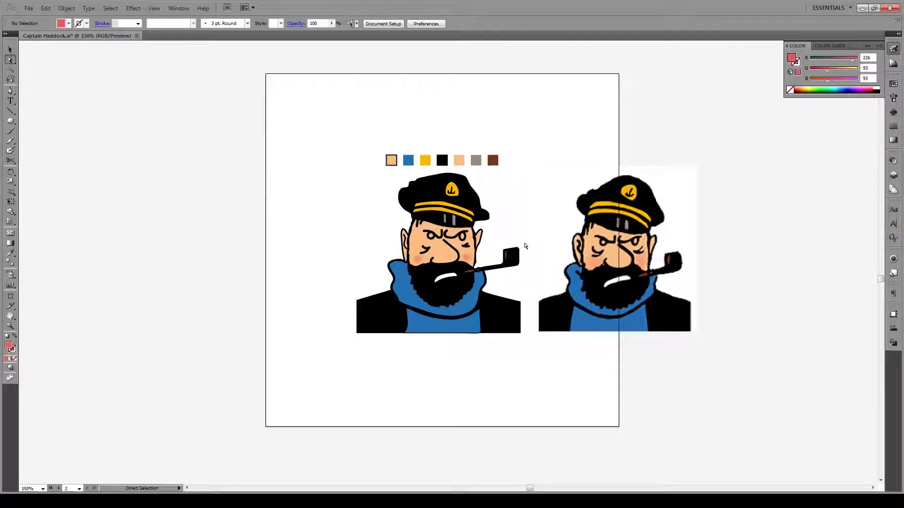
Shorten the pipe by moving its bowl slightly toward the face, and deselect it.
click(521, 261)
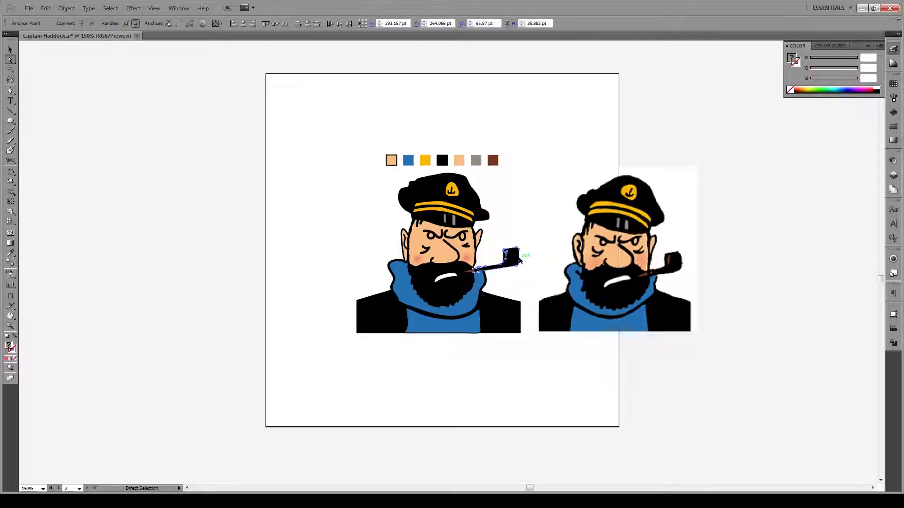
drag(520, 260, 512, 262)
click(531, 263)
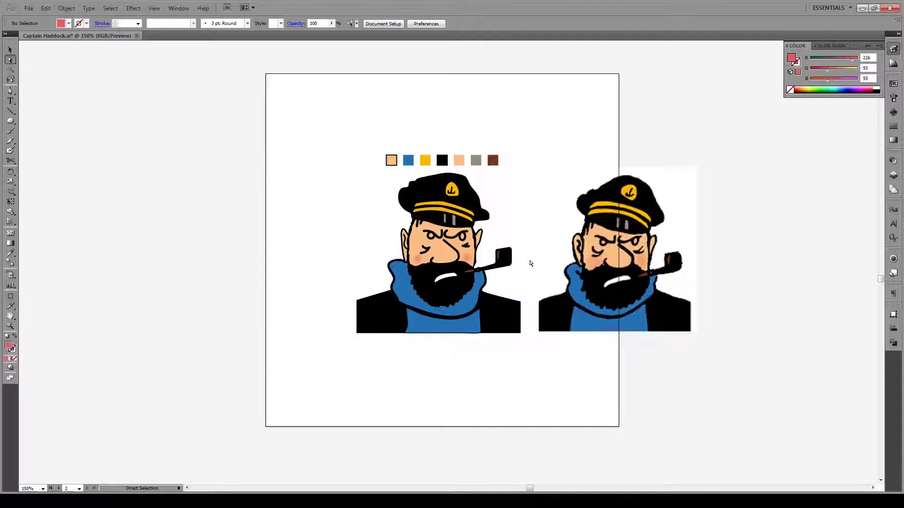